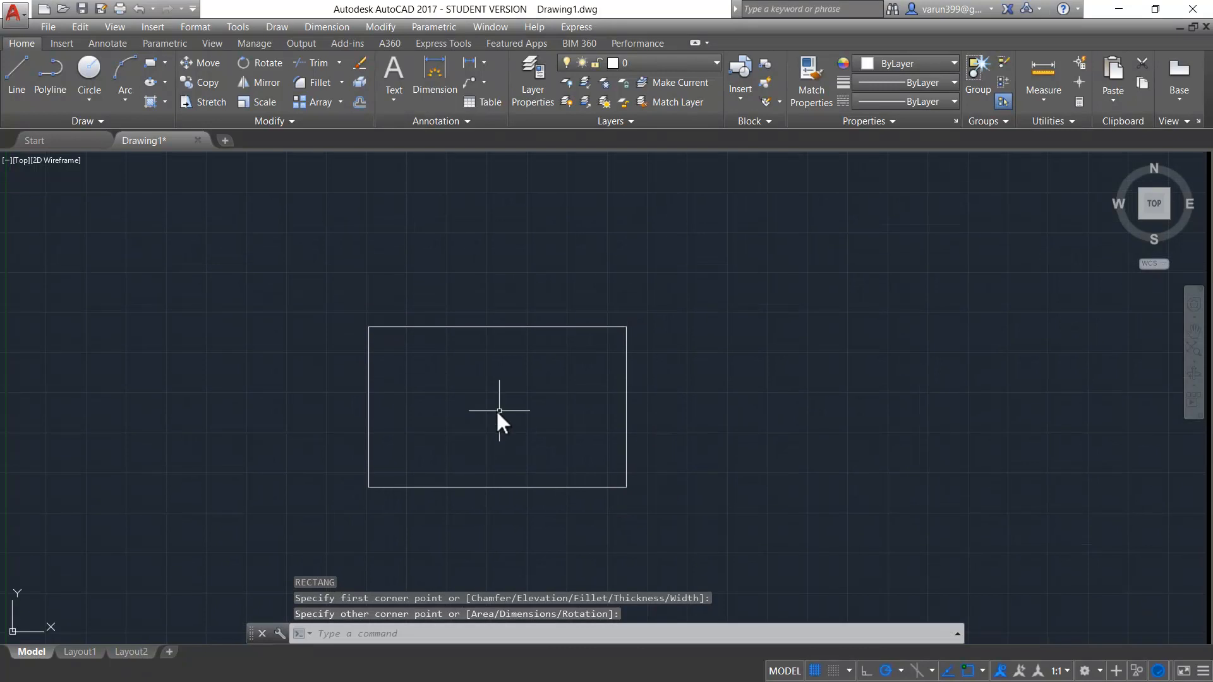
# - Hatch the rectangle with the ANSI31 pattern by selecting its outline as the boundary object
pyautogui.press('Escape')
pyautogui.write('H')
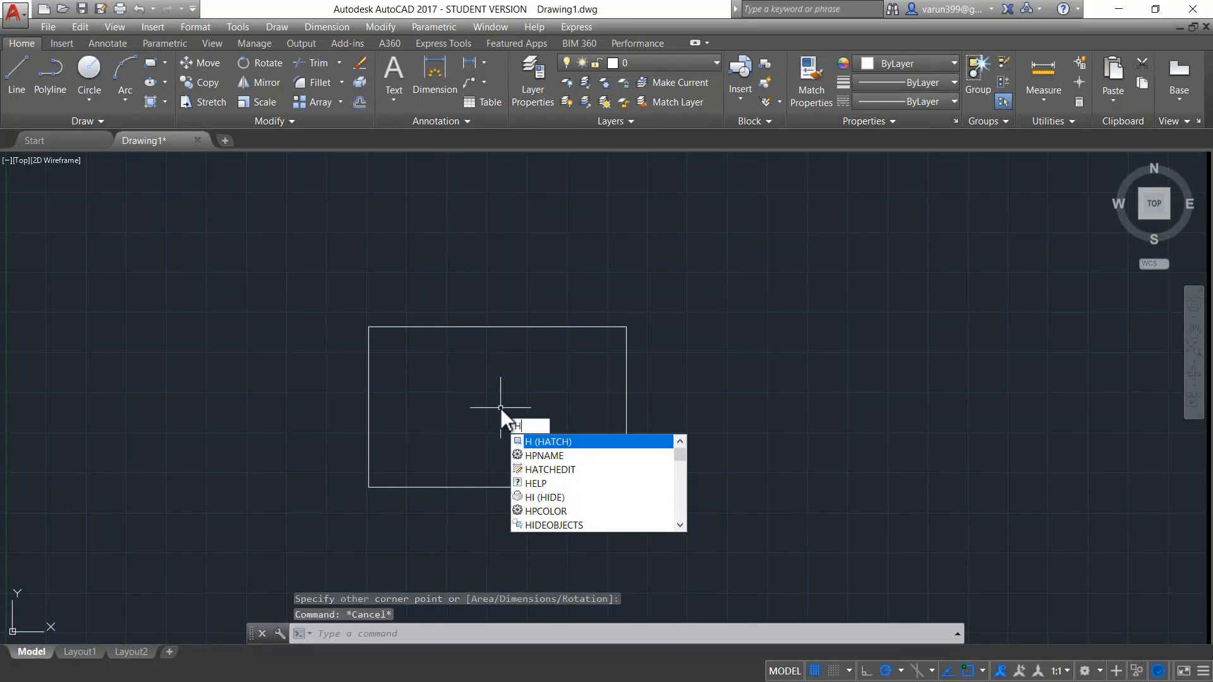
pyautogui.press('Return')
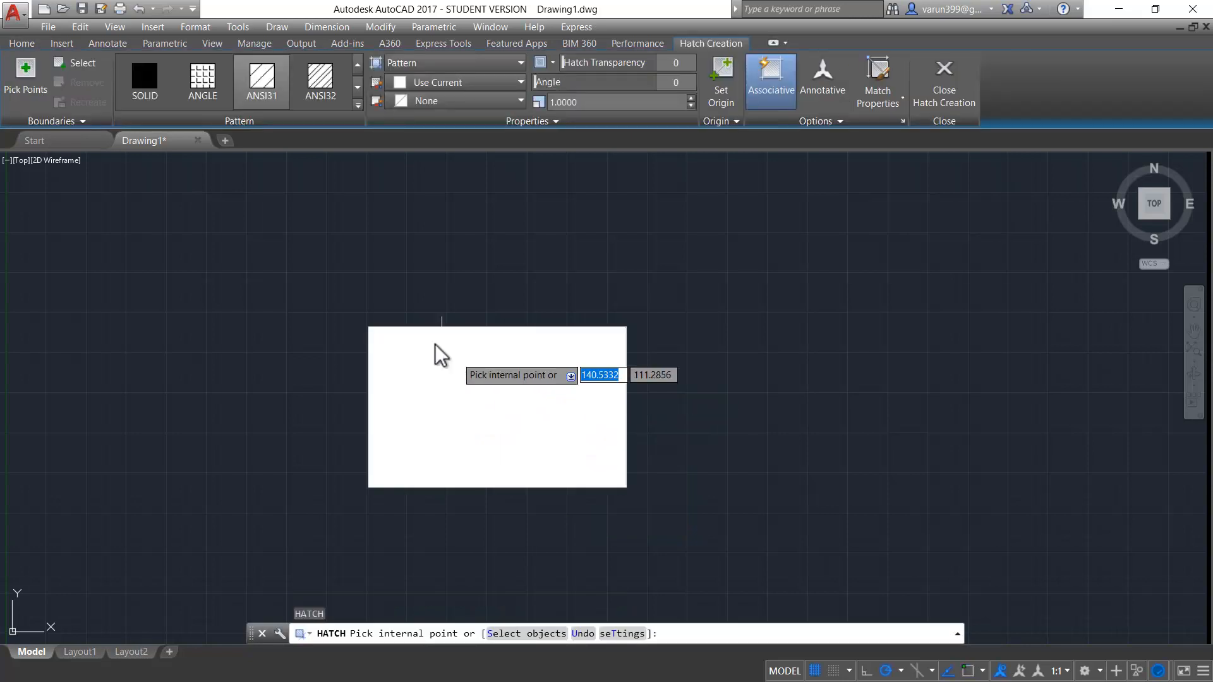
pyautogui.press('ctrl')
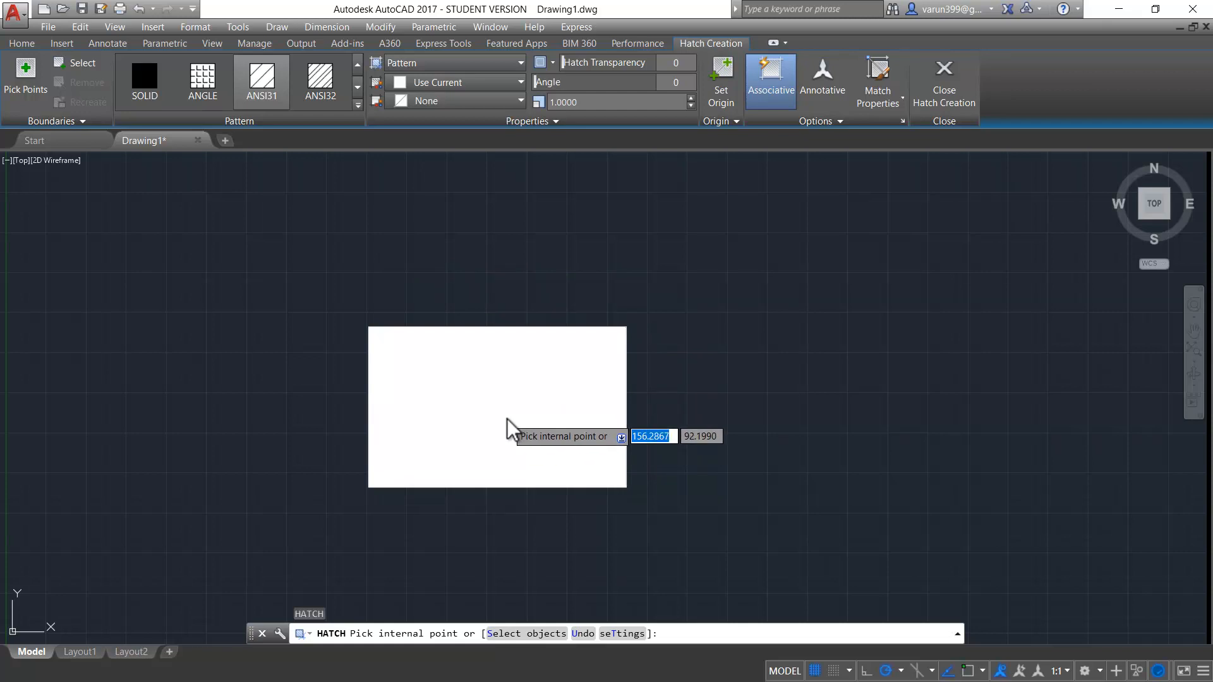
pyautogui.click(78, 62)
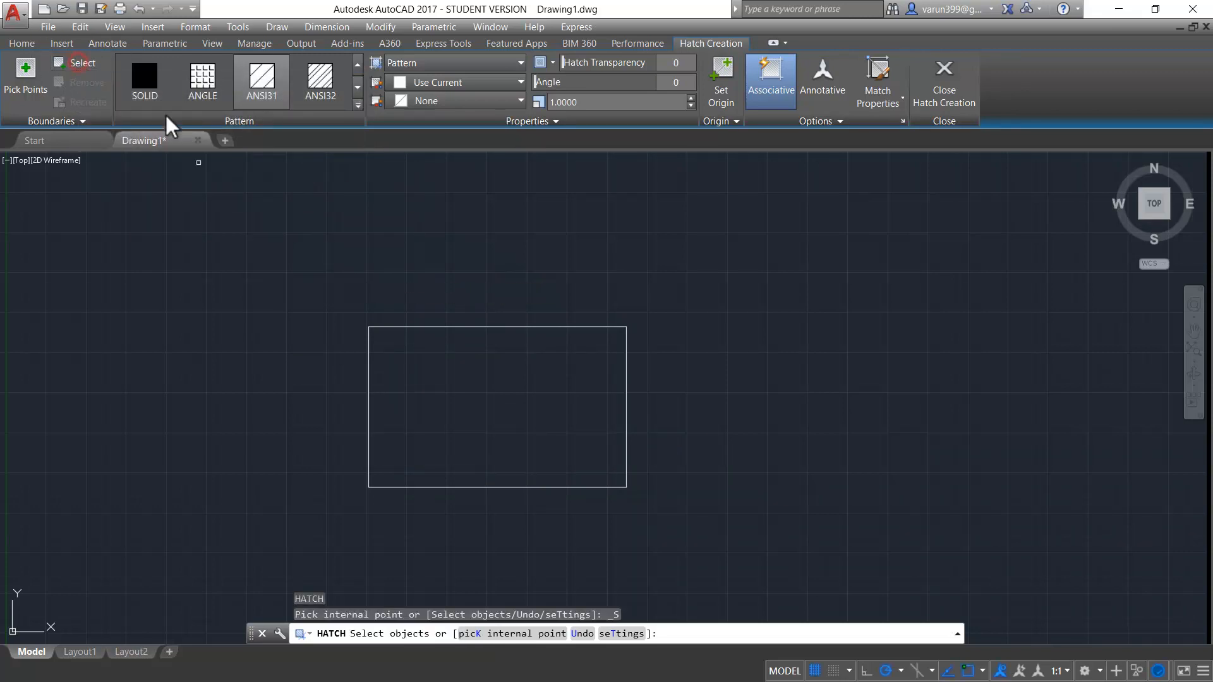
pyautogui.click(408, 328)
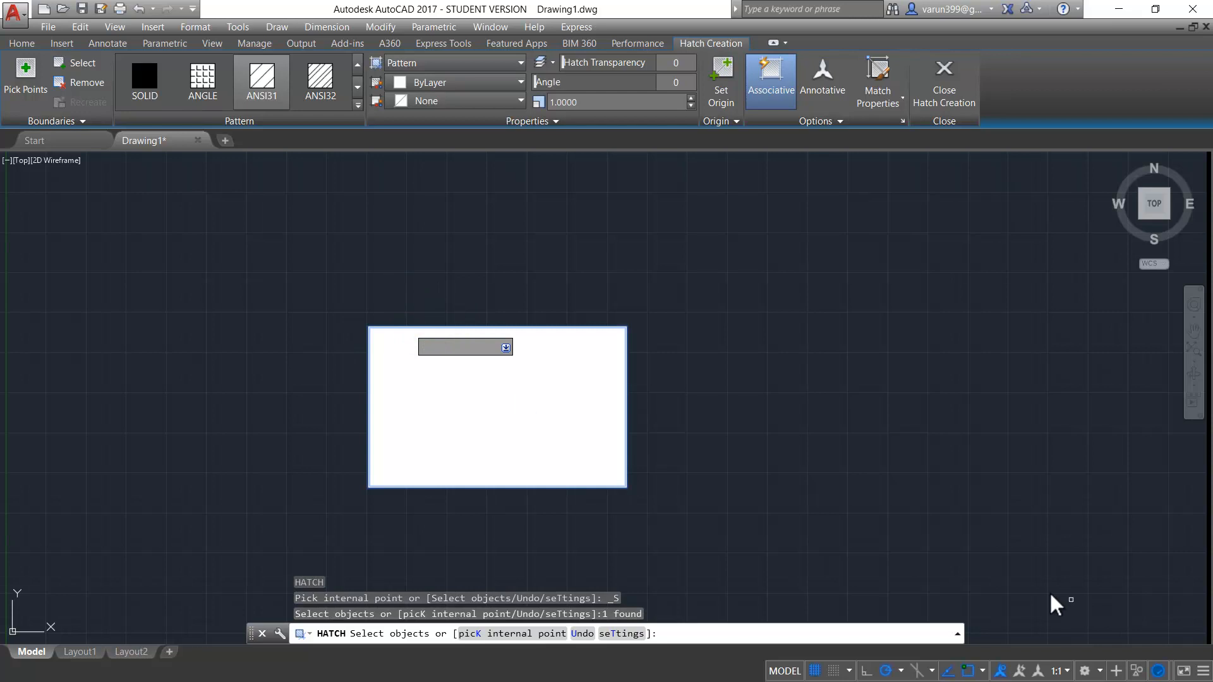
pyautogui.press('Escape')
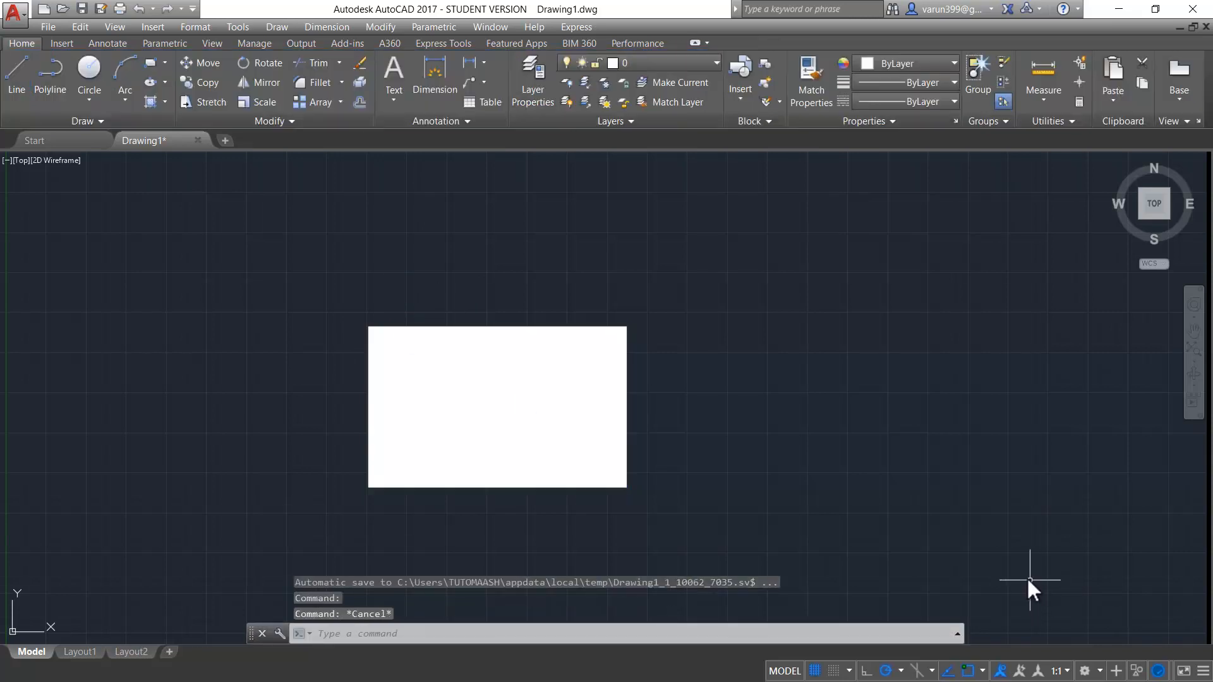
# - Delete the ANSI31 hatch from the rectangle, keeping the outline
pyautogui.click(551, 427)
pyautogui.press('Delete')
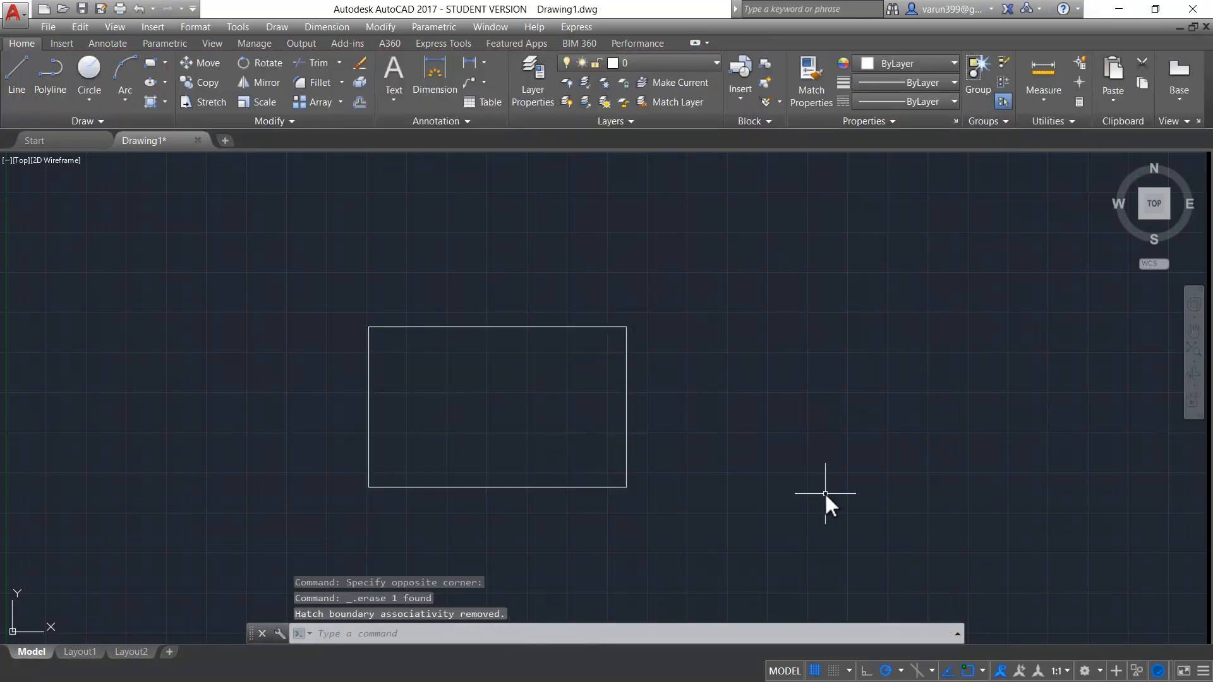
pyautogui.press('Escape')
pyautogui.press('Escape')
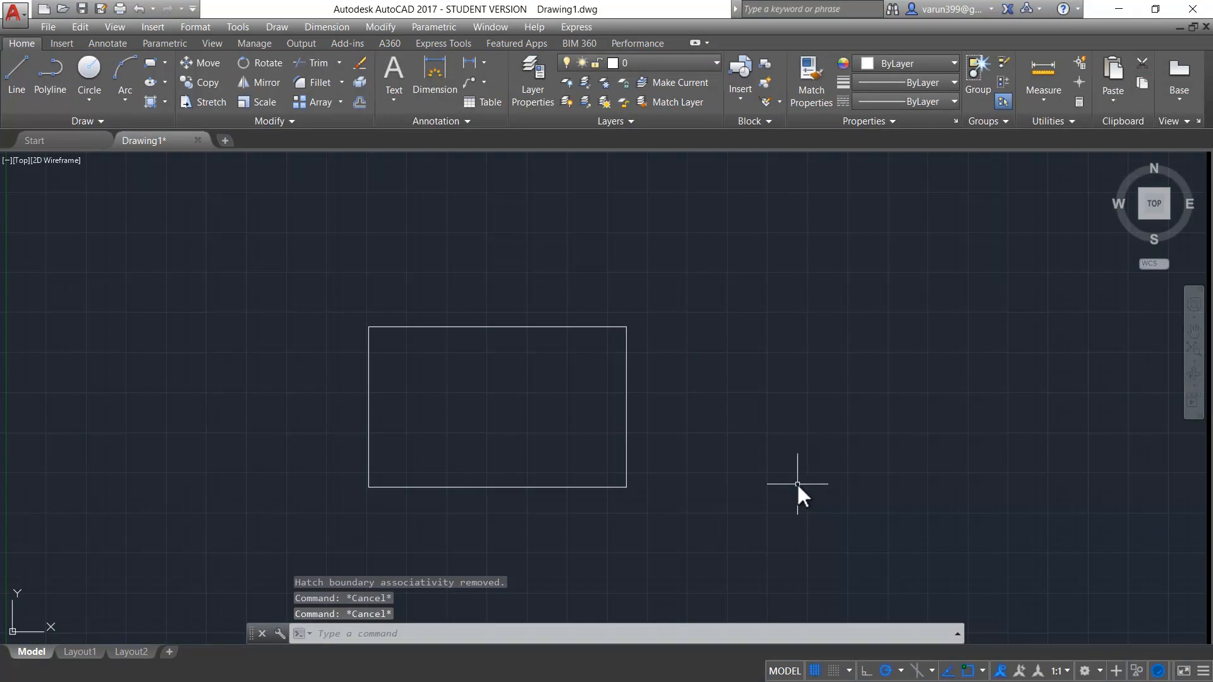
# - Start a new hatch defined by internal points and choose the ANSI33 pattern for it
pyautogui.write('h')
pyautogui.press('Return')
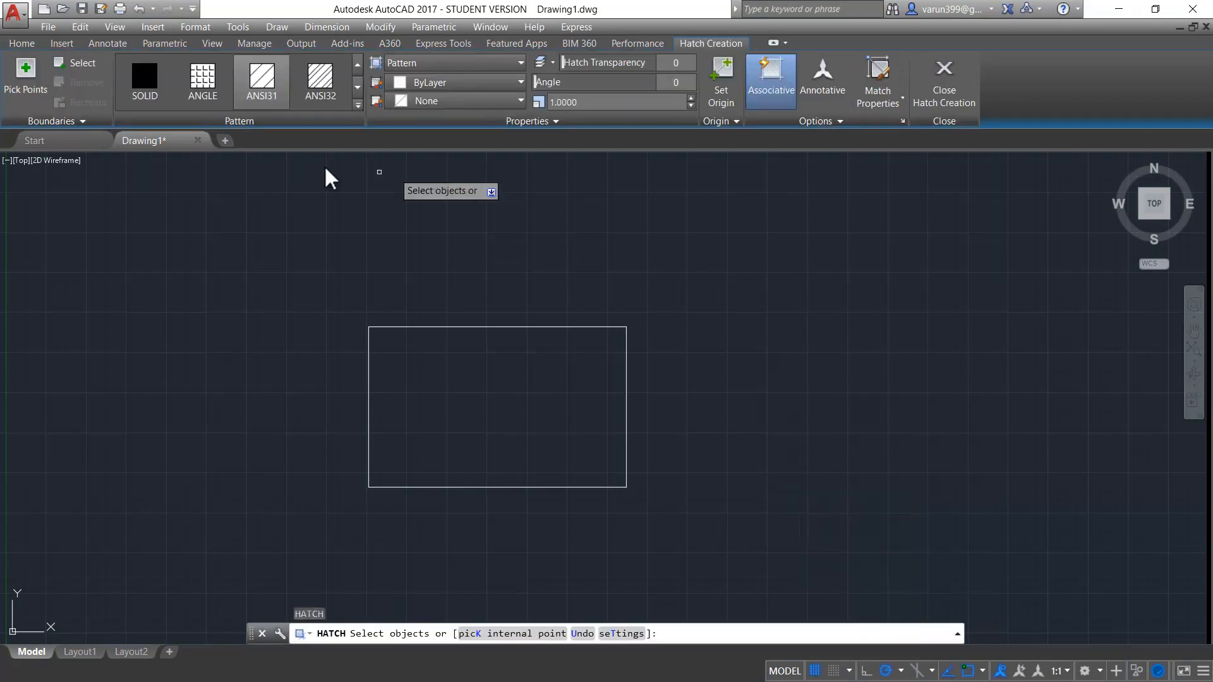
pyautogui.click(30, 88)
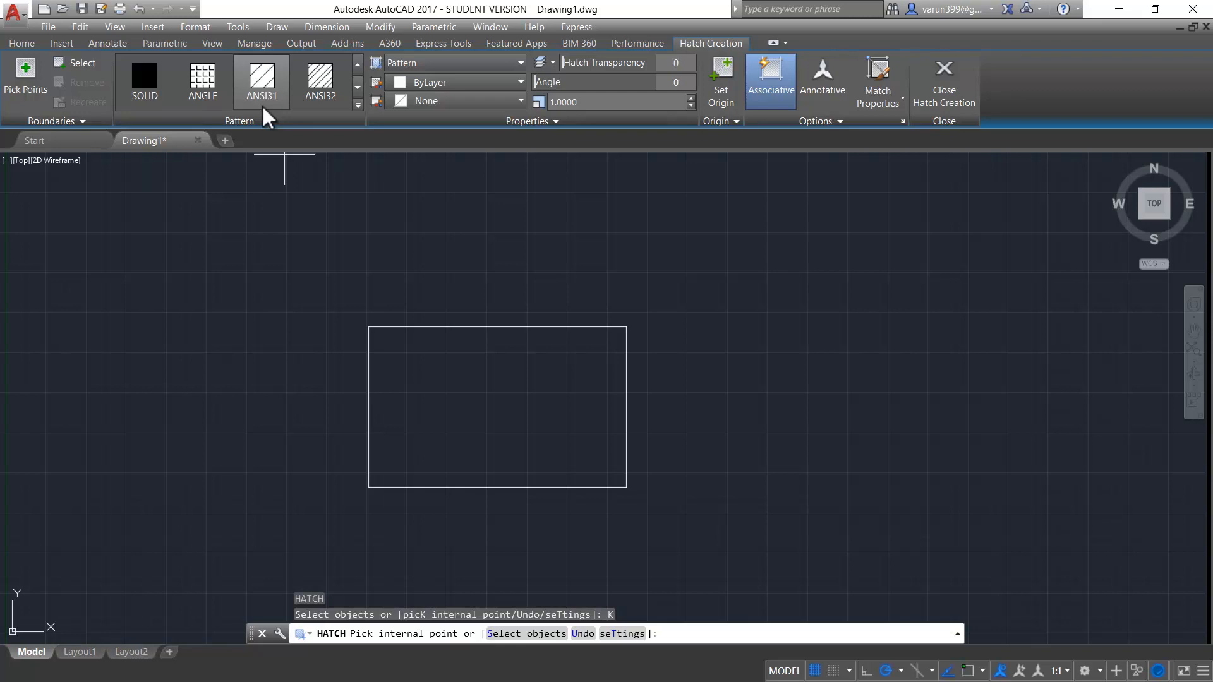
pyautogui.click(403, 61)
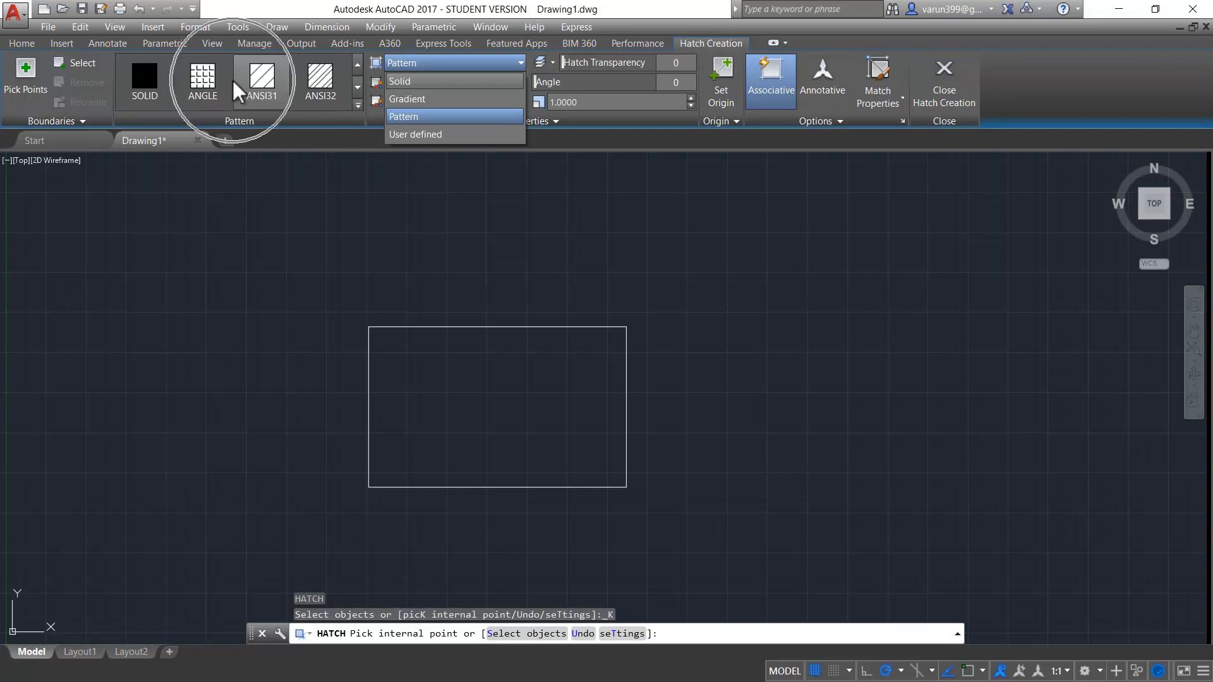
pyautogui.click(356, 104)
pyautogui.click(358, 105)
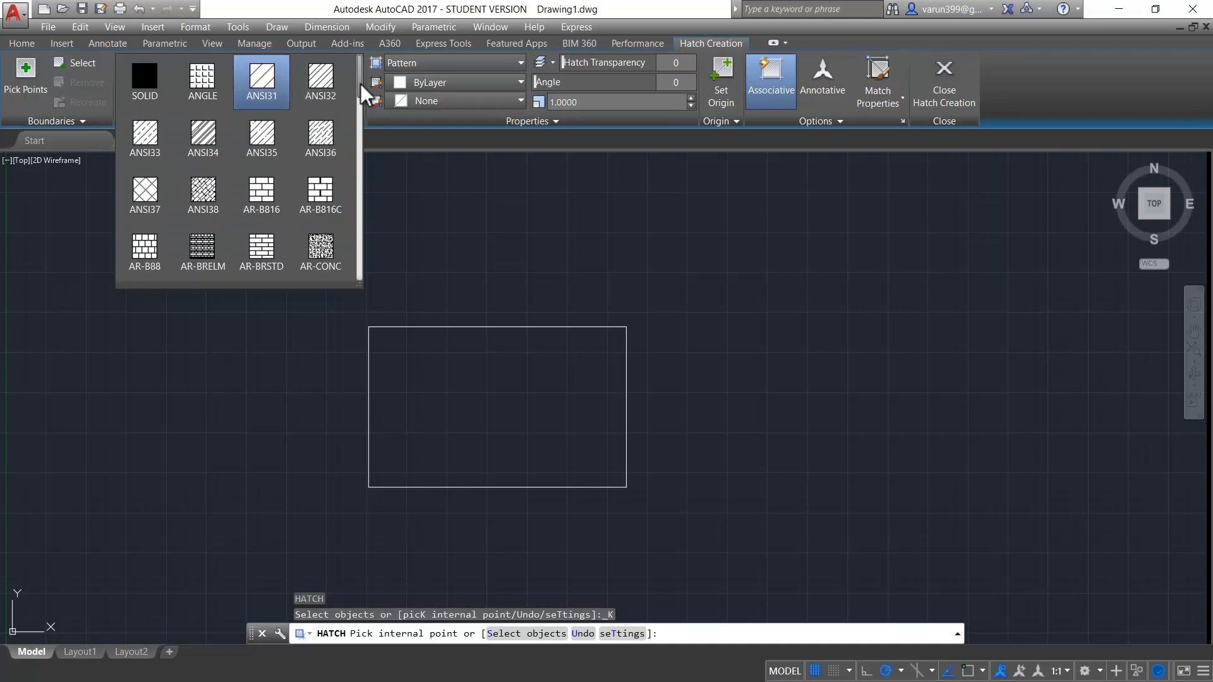
pyautogui.click(141, 96)
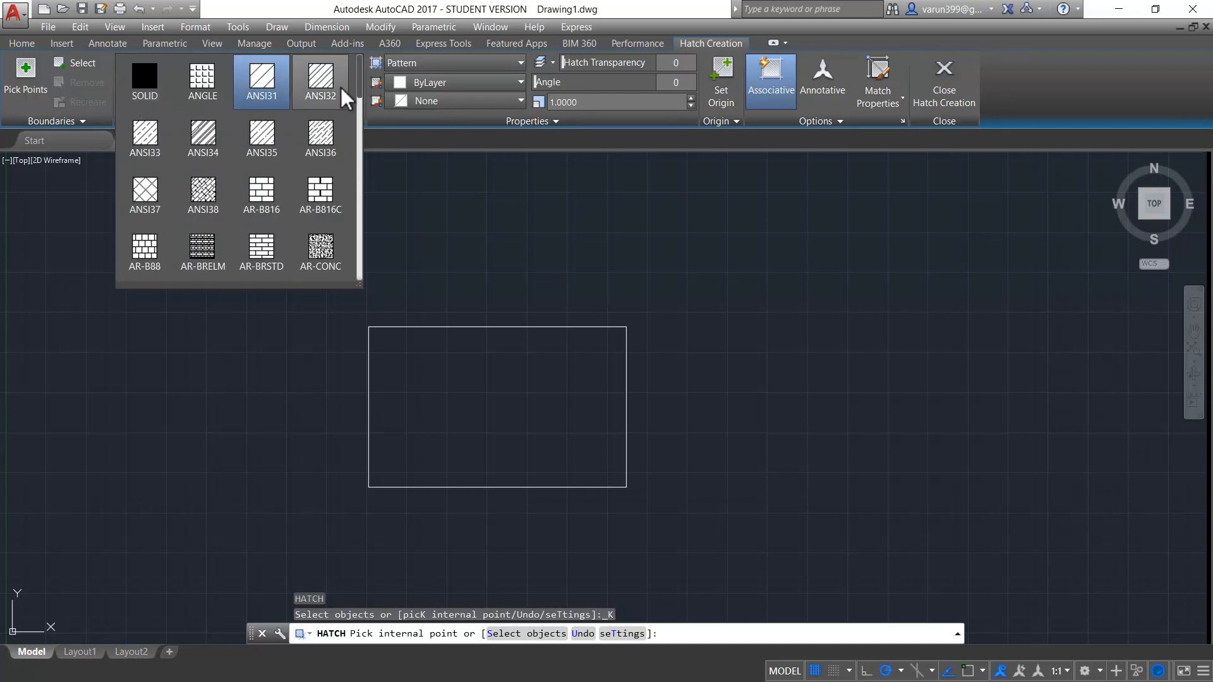
pyautogui.moveTo(359, 84)
pyautogui.mouseDown()
pyautogui.moveTo(350, 177)
pyautogui.moveTo(353, 64)
pyautogui.mouseUp()
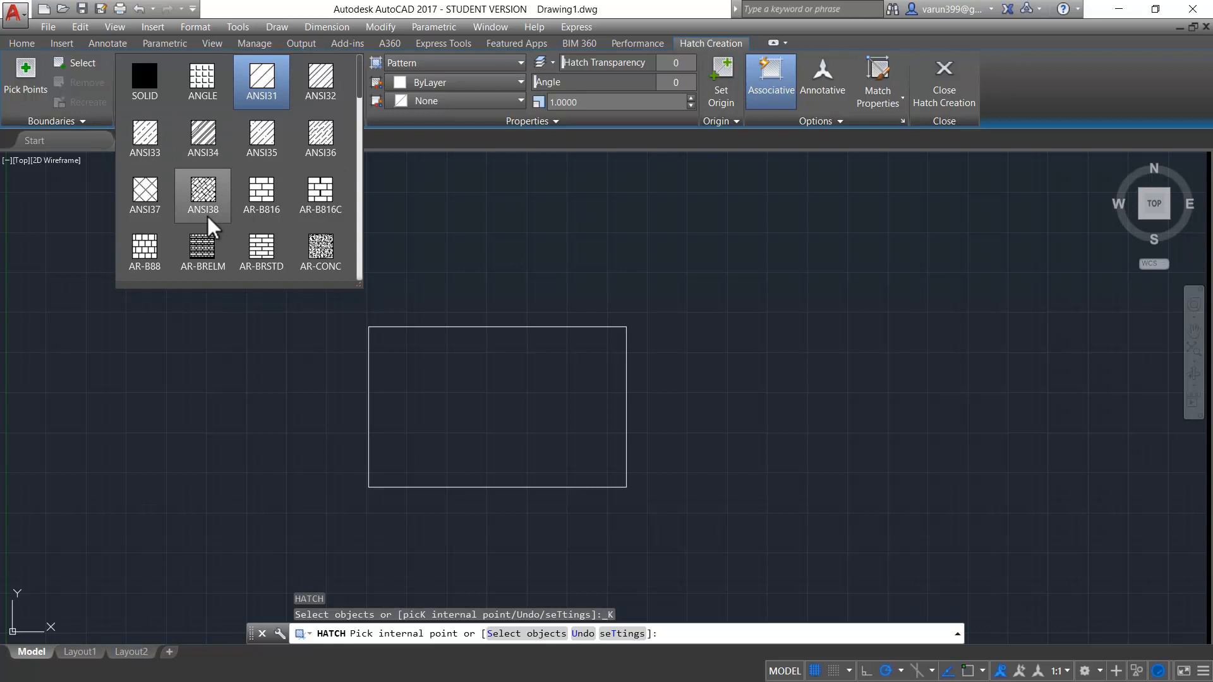
pyautogui.click(144, 136)
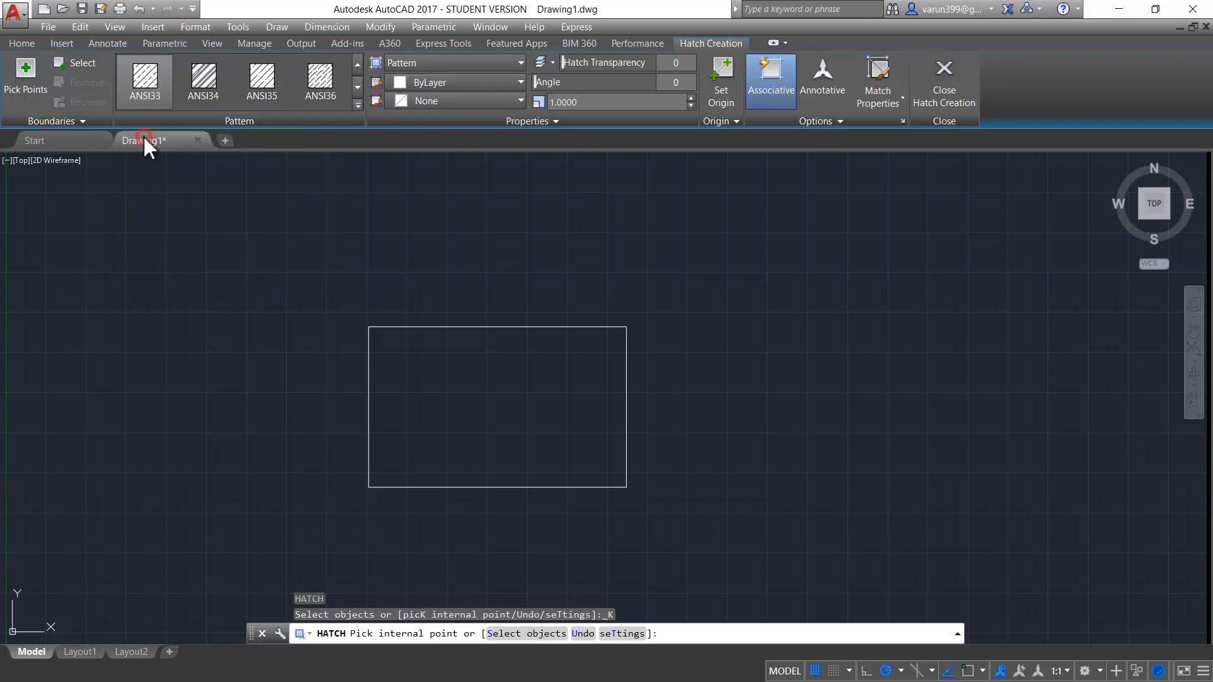
pyautogui.click(23, 75)
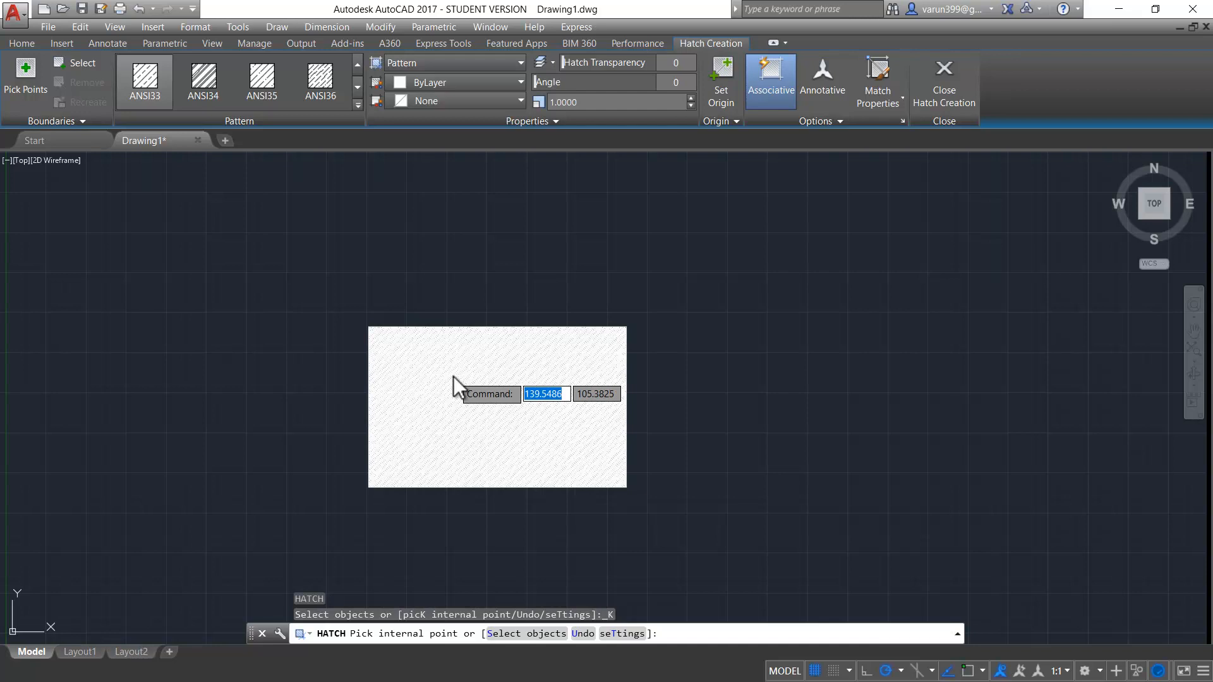
# - Preview the ANSI33 pattern up close and apply it by picking a point inside the rectangle
pyautogui.scroll(5, 453, 377)
pyautogui.scroll(2, 453, 377)
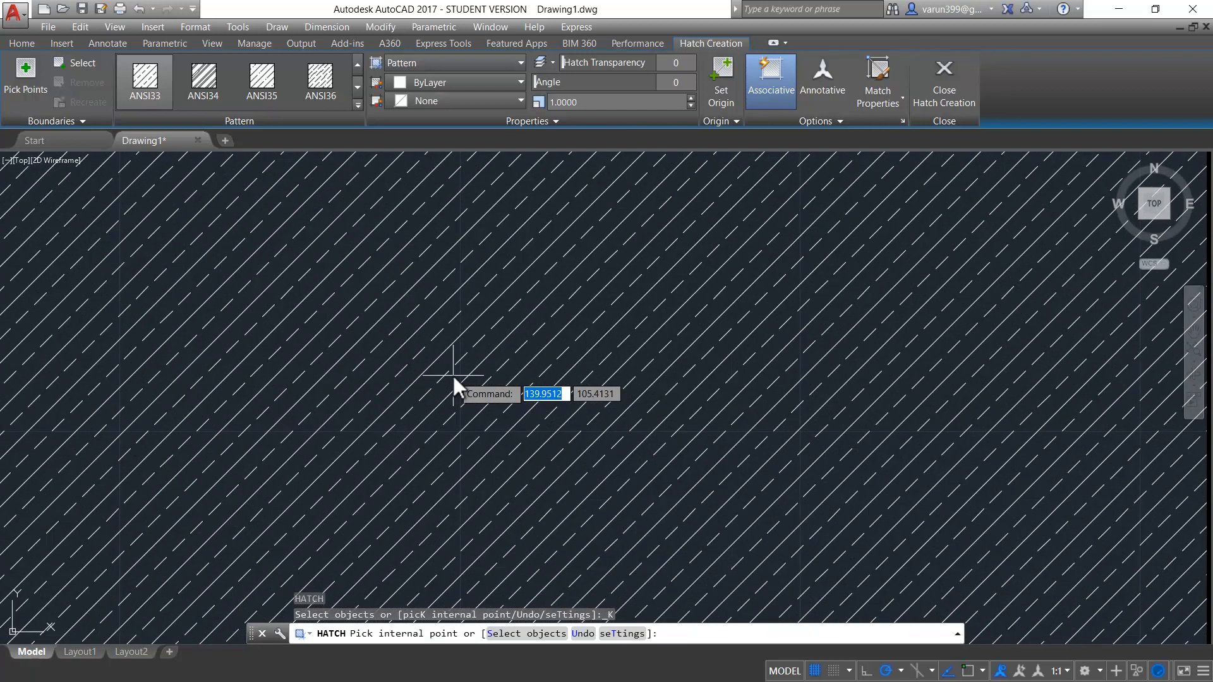
pyautogui.scroll(-7, 452, 376)
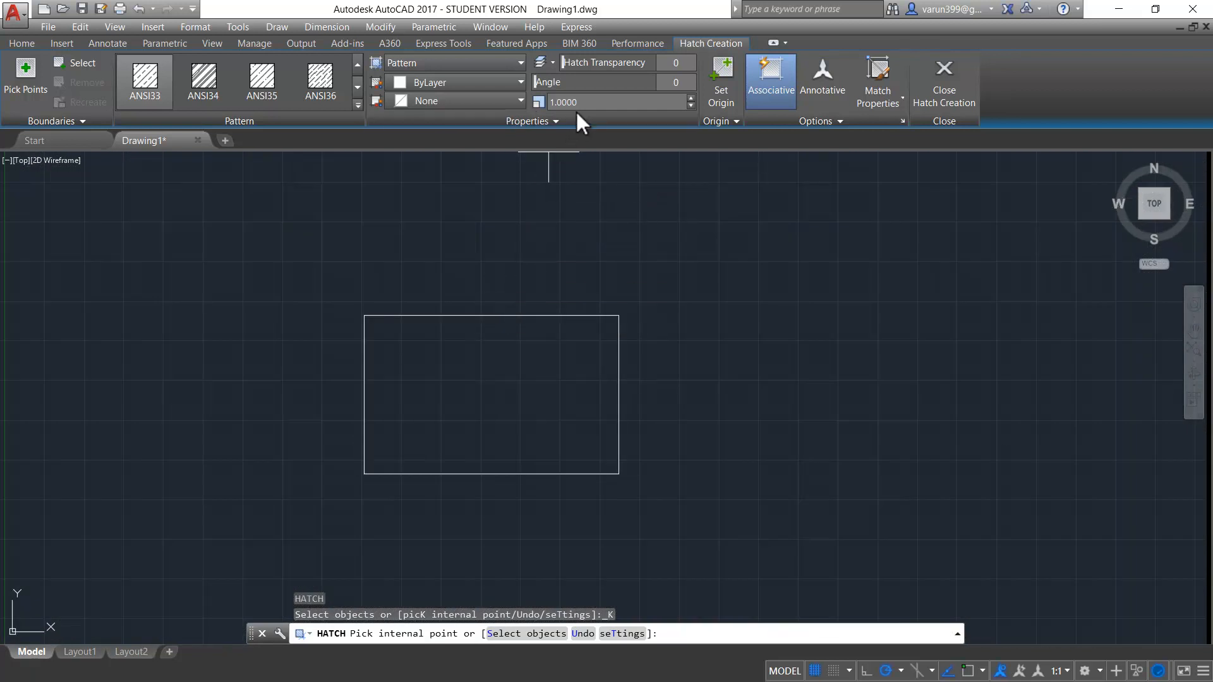
pyautogui.press('ctrl')
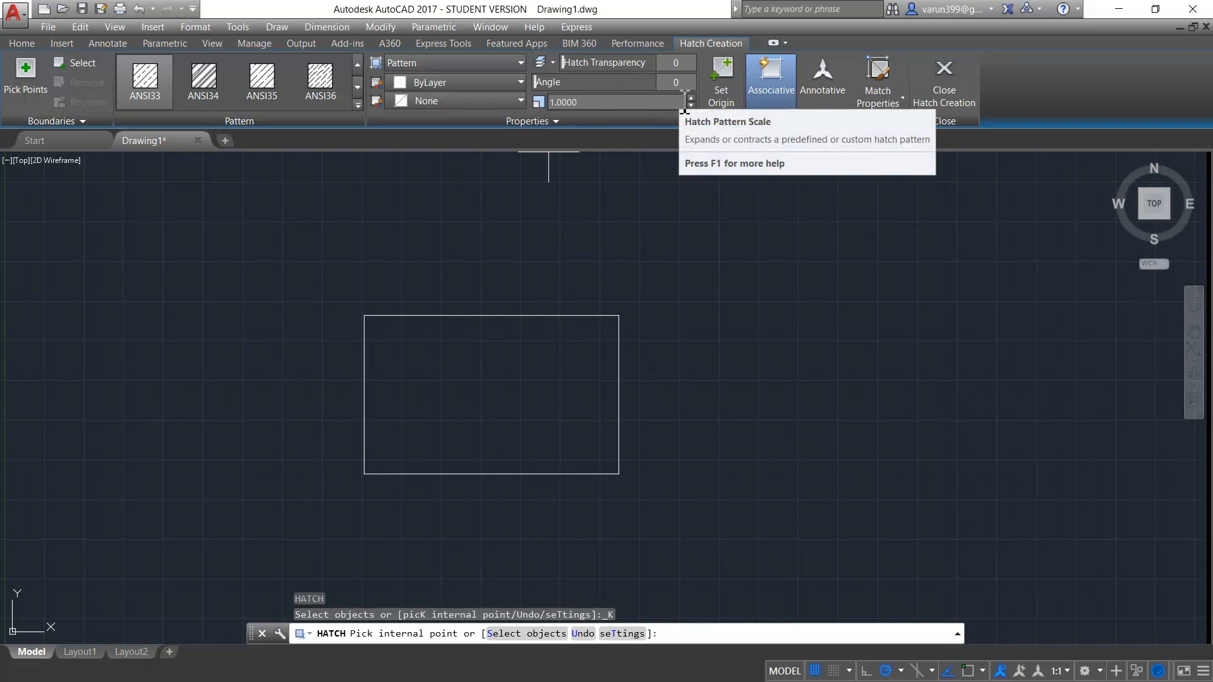
pyautogui.press('ctrl')
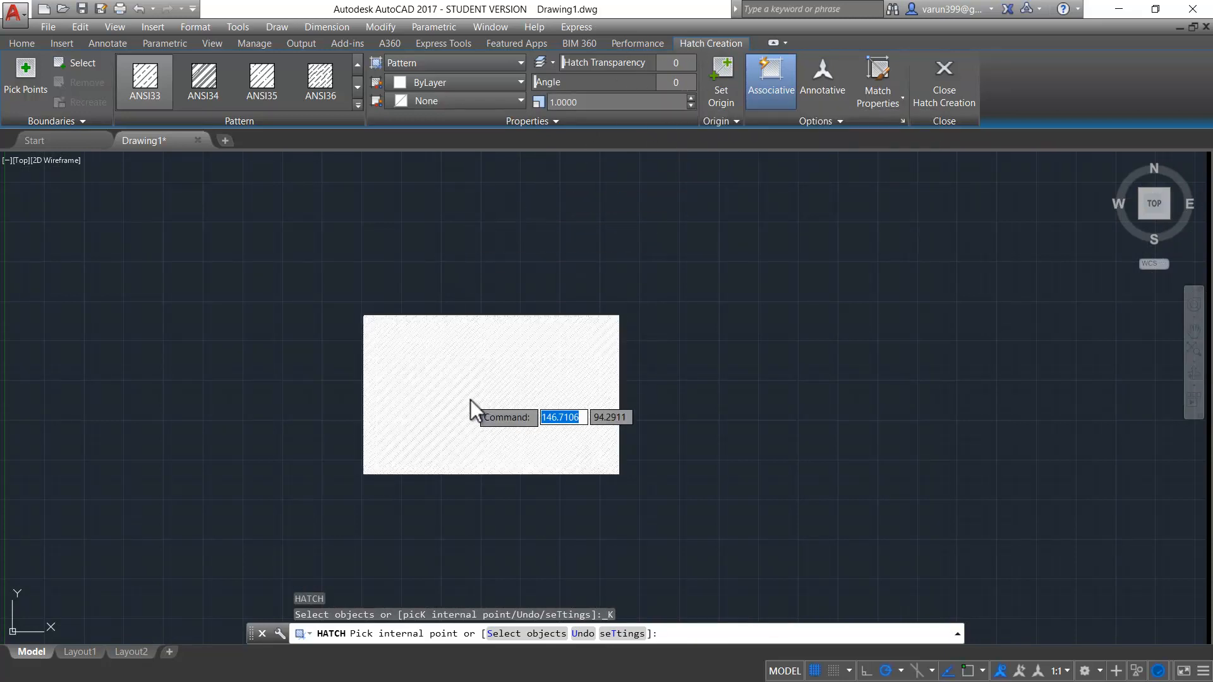
pyautogui.click(470, 399)
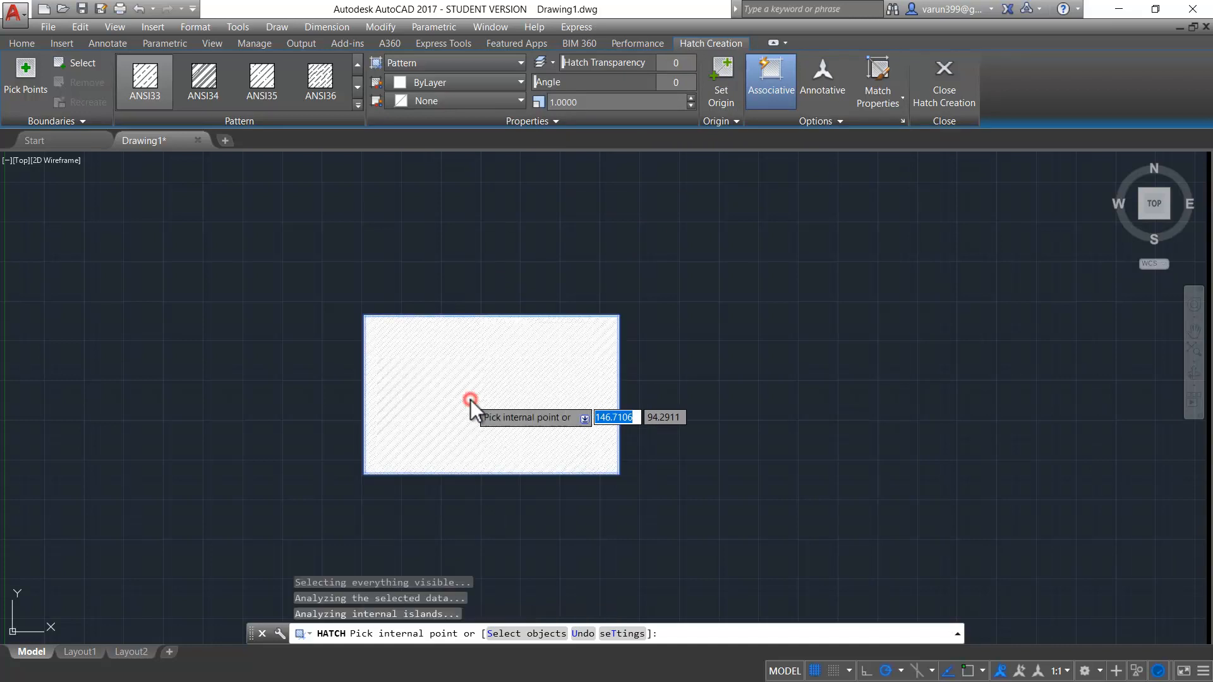
# - Set the hatch pattern scale to 10 and inspect the line spacing up close
pyautogui.click(581, 101)
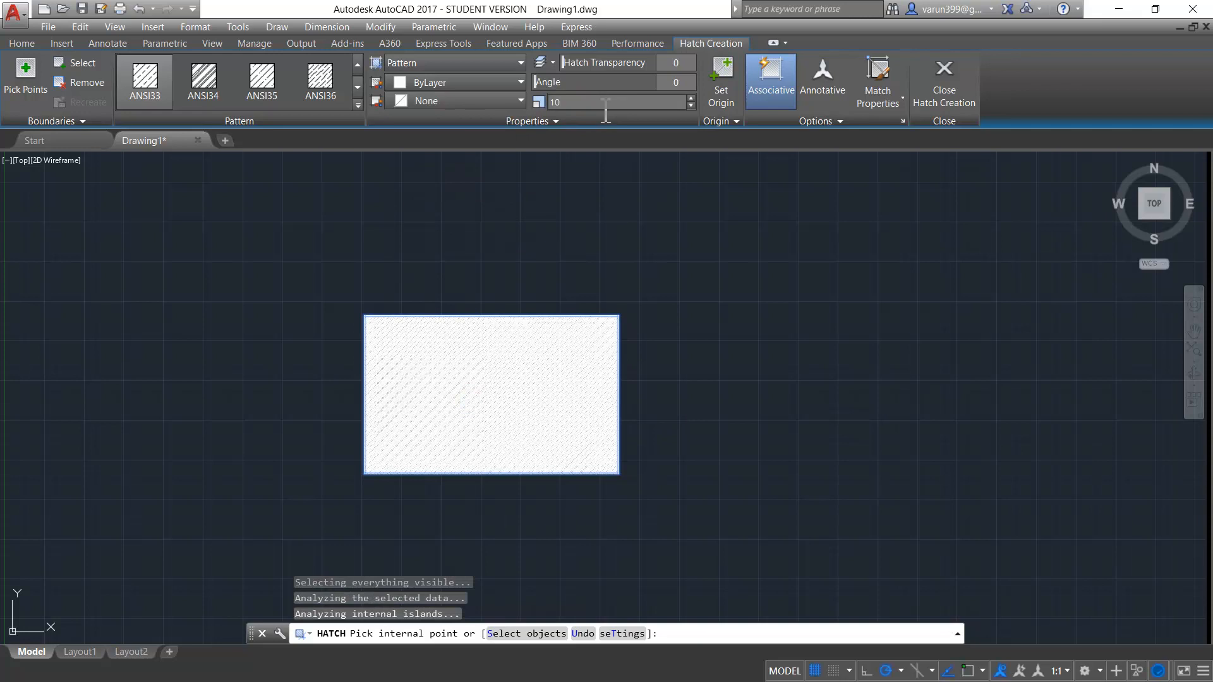
pyautogui.write('10')
pyautogui.press('Return')
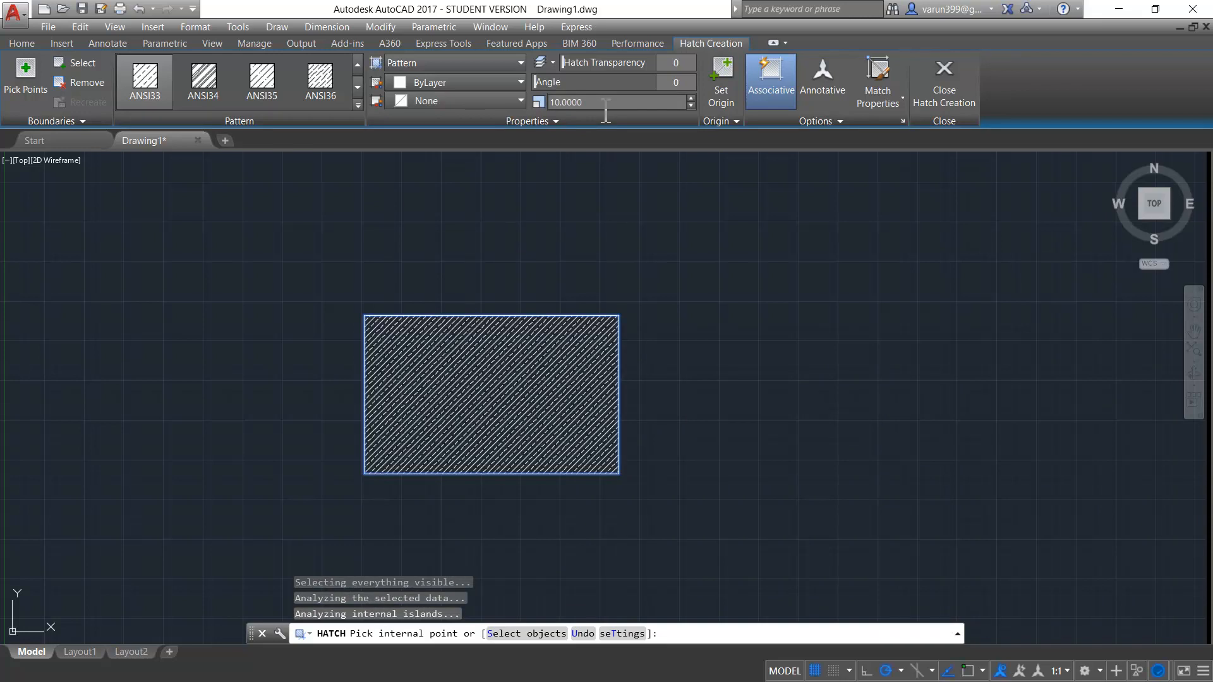
pyautogui.scroll(2, 471, 410)
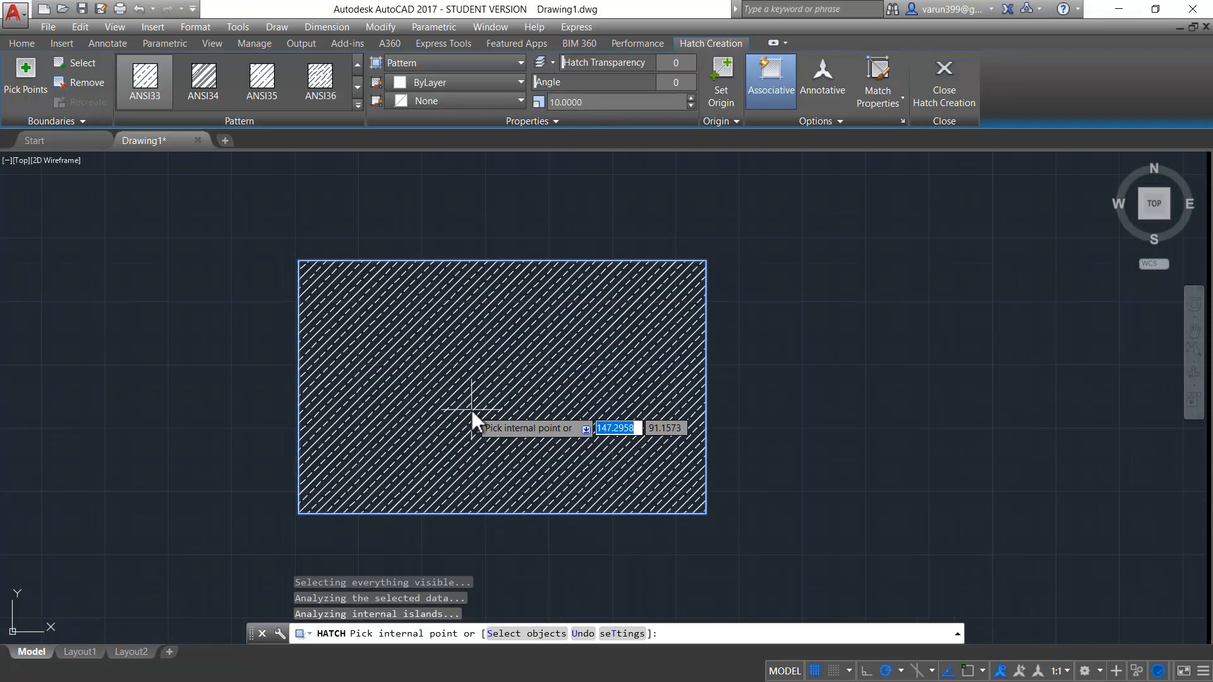
# - Increase the hatch pattern scale in increments to 83, and reduce it in increments to 69
pyautogui.click(621, 100)
pyautogui.click(689, 98)
pyautogui.click(688, 98)
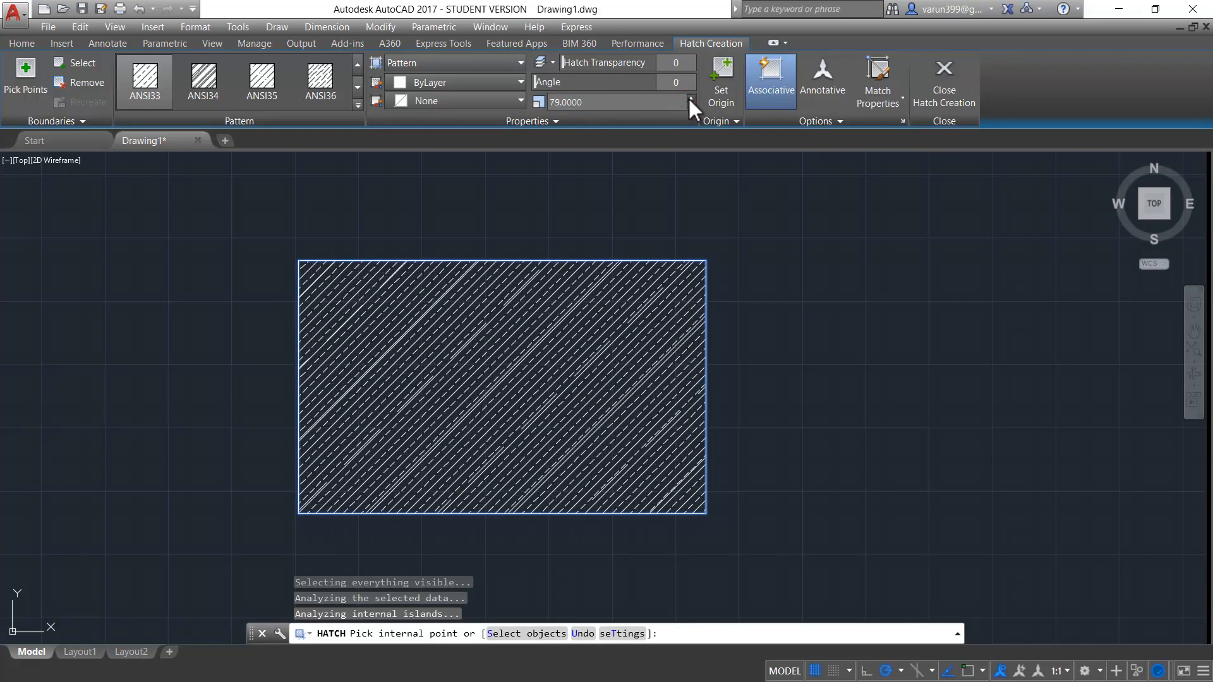
pyautogui.click(688, 98)
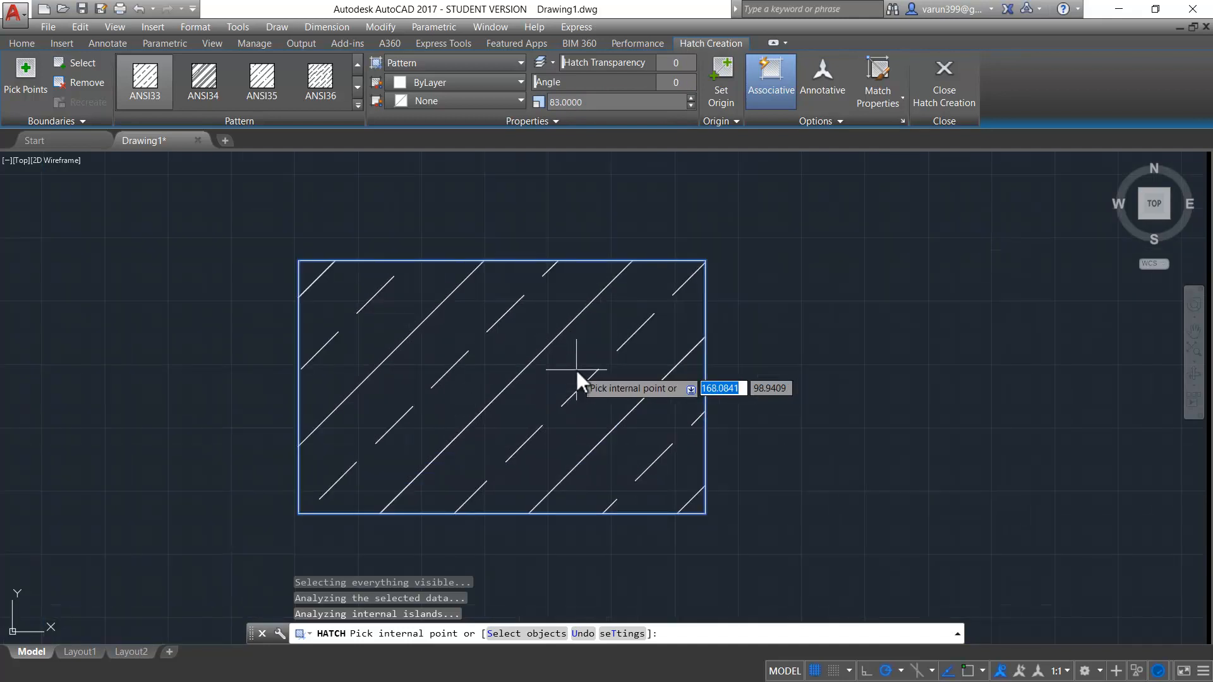
pyautogui.click(689, 105)
pyautogui.click(689, 104)
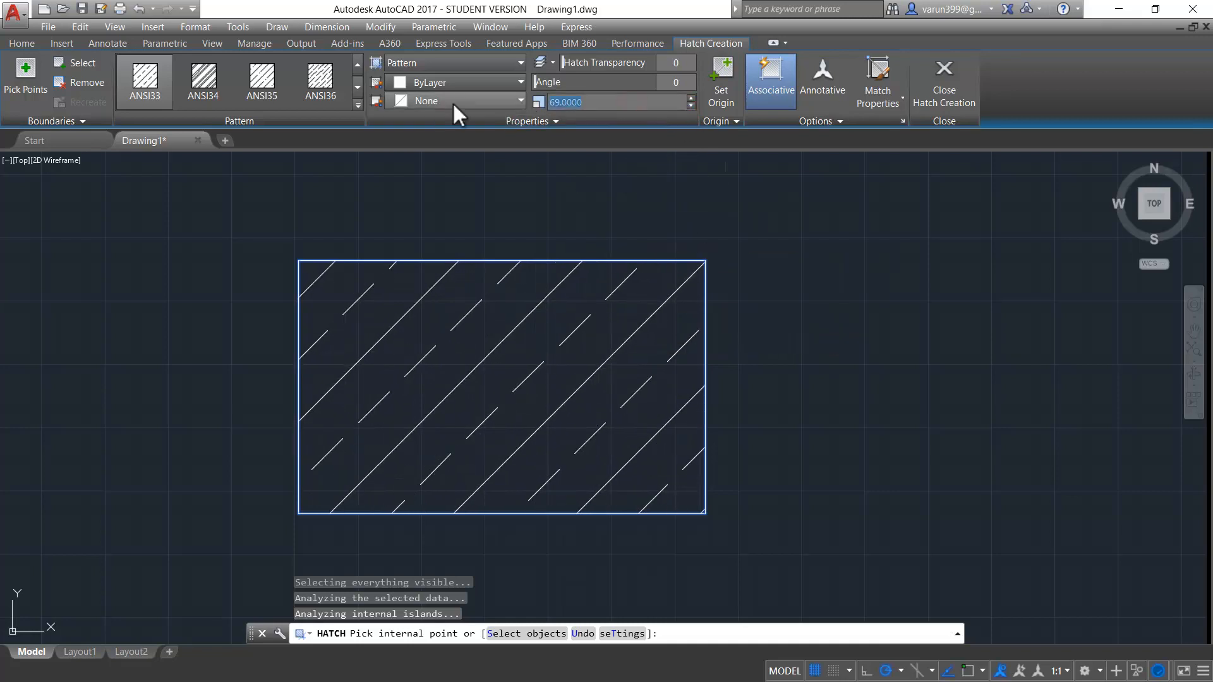
# - Set the hatch pattern scale to 20
pyautogui.write('20')
pyautogui.press('Return')
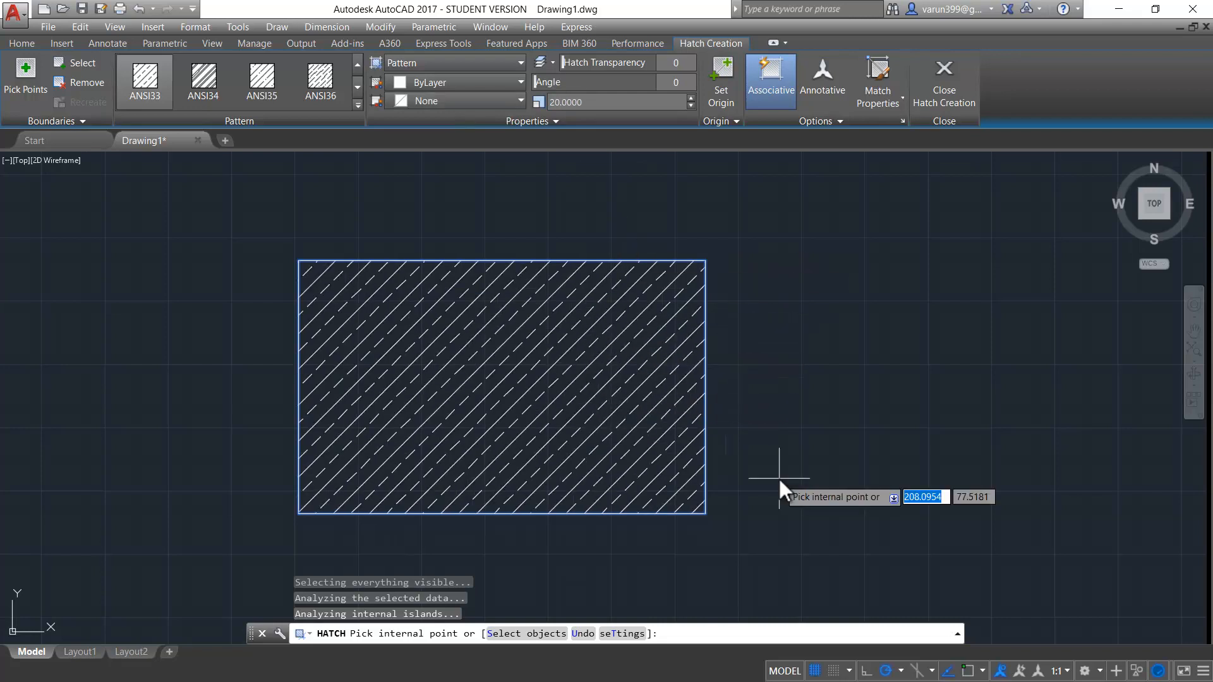
pyautogui.press('ctrl')
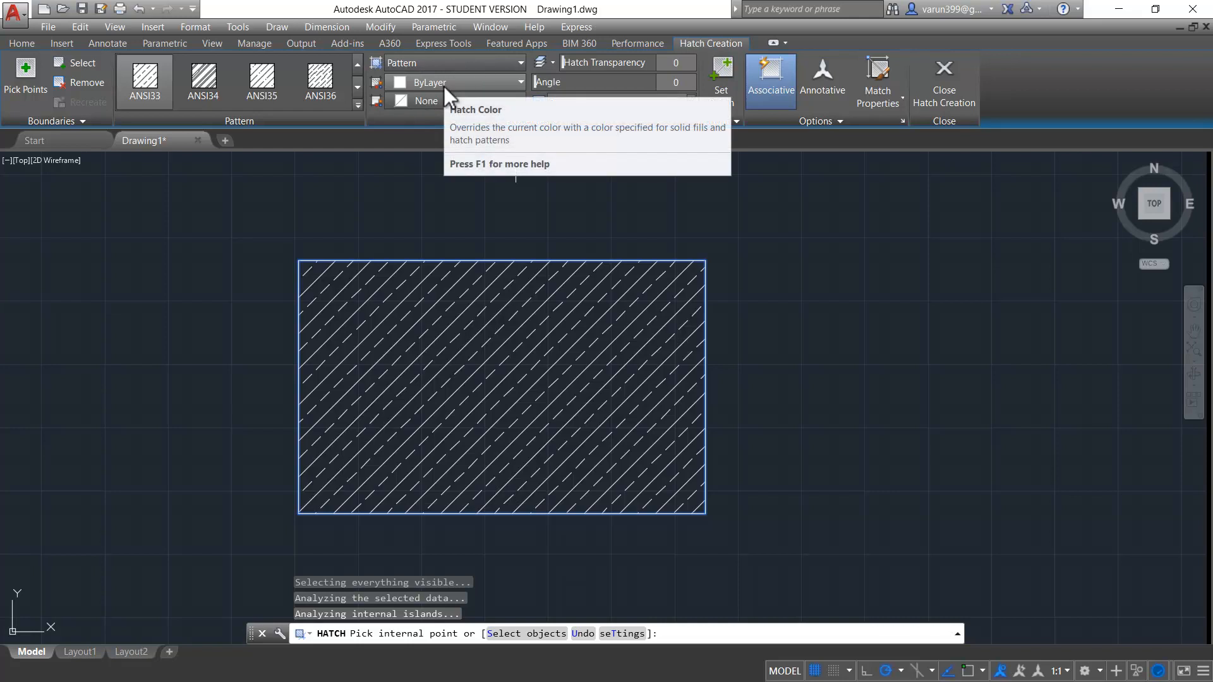
# - Colour the hatch lines red (237,31,36) and set the hatch background colour to White
pyautogui.click(443, 84)
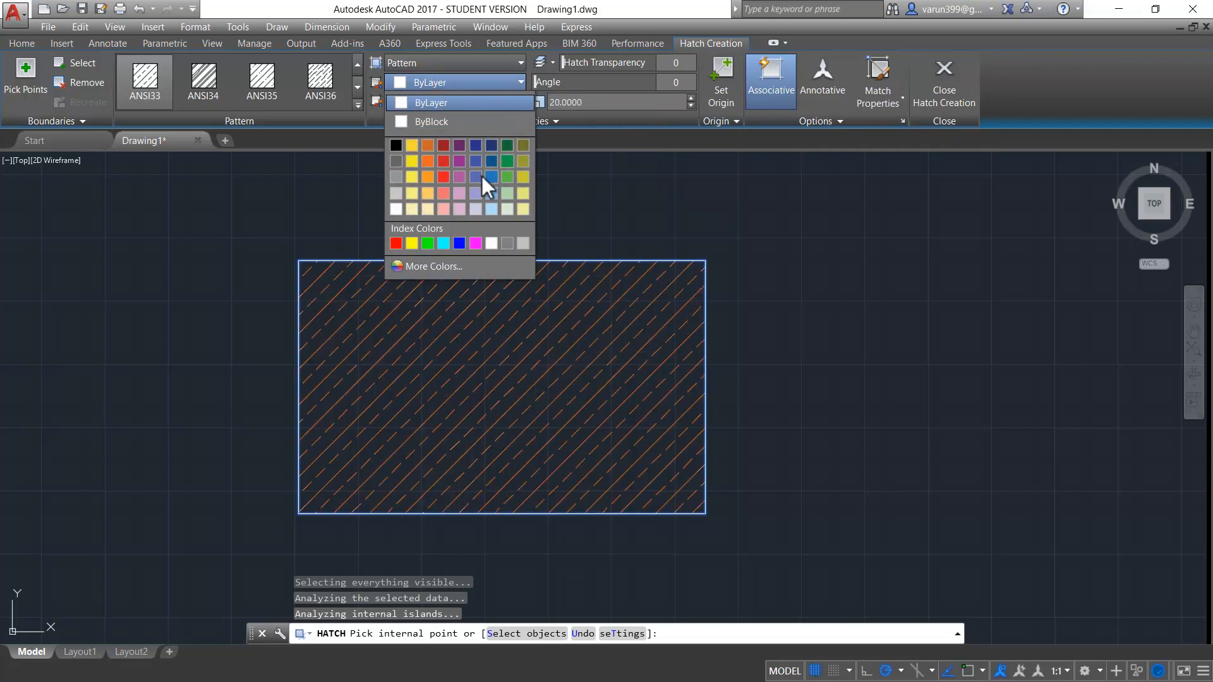
pyautogui.click(444, 179)
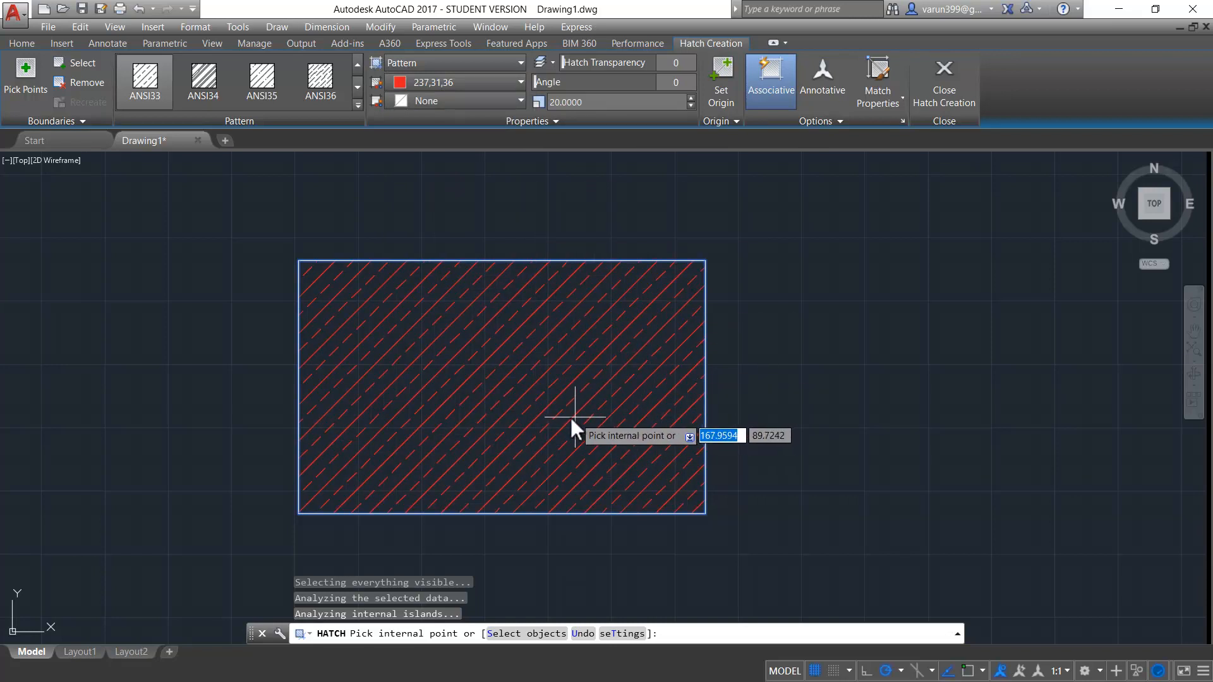
pyautogui.click(388, 106)
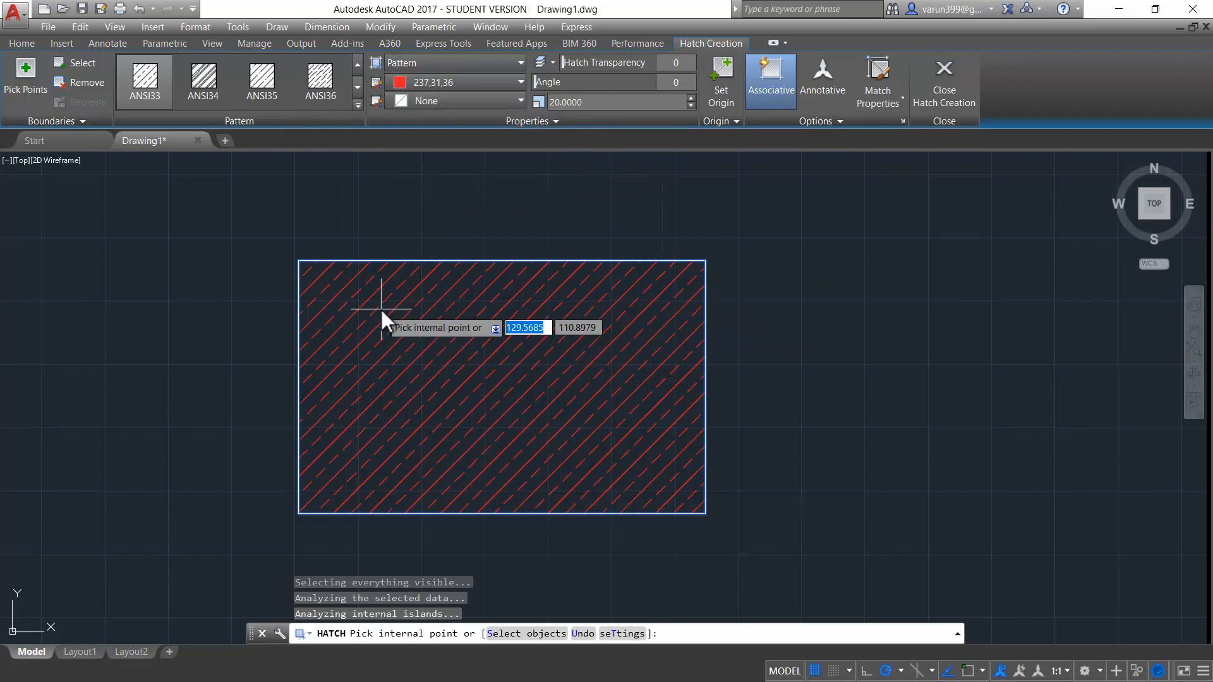
pyautogui.click(427, 101)
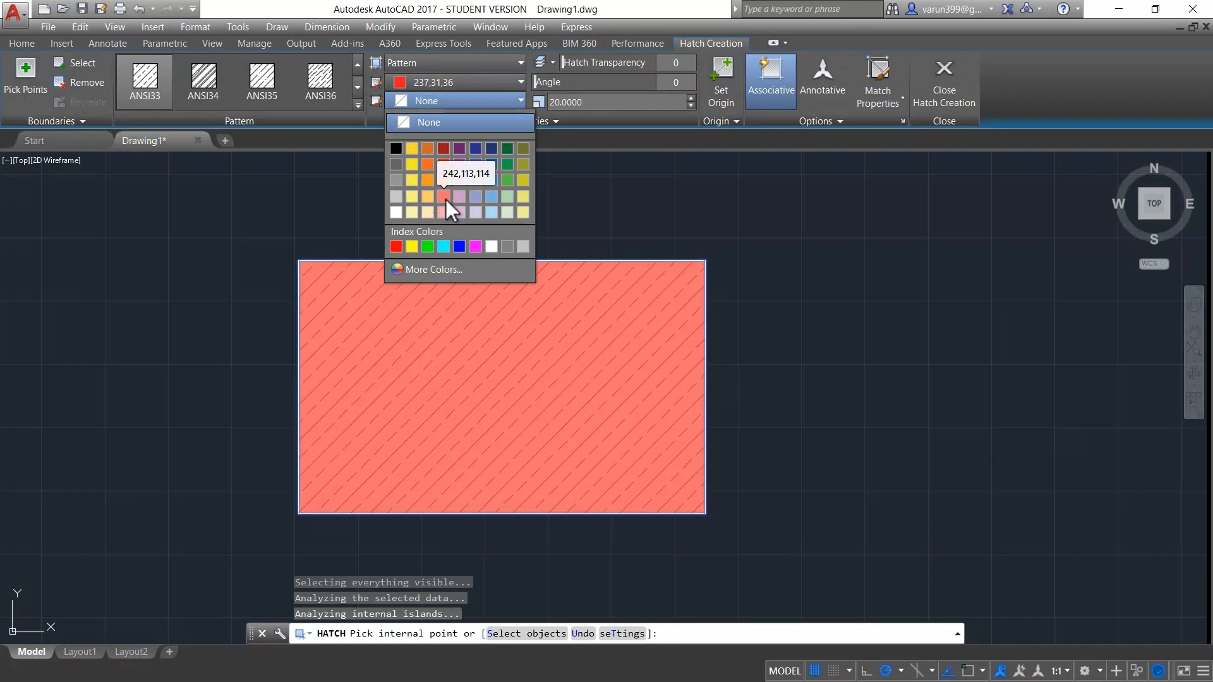
pyautogui.click(493, 246)
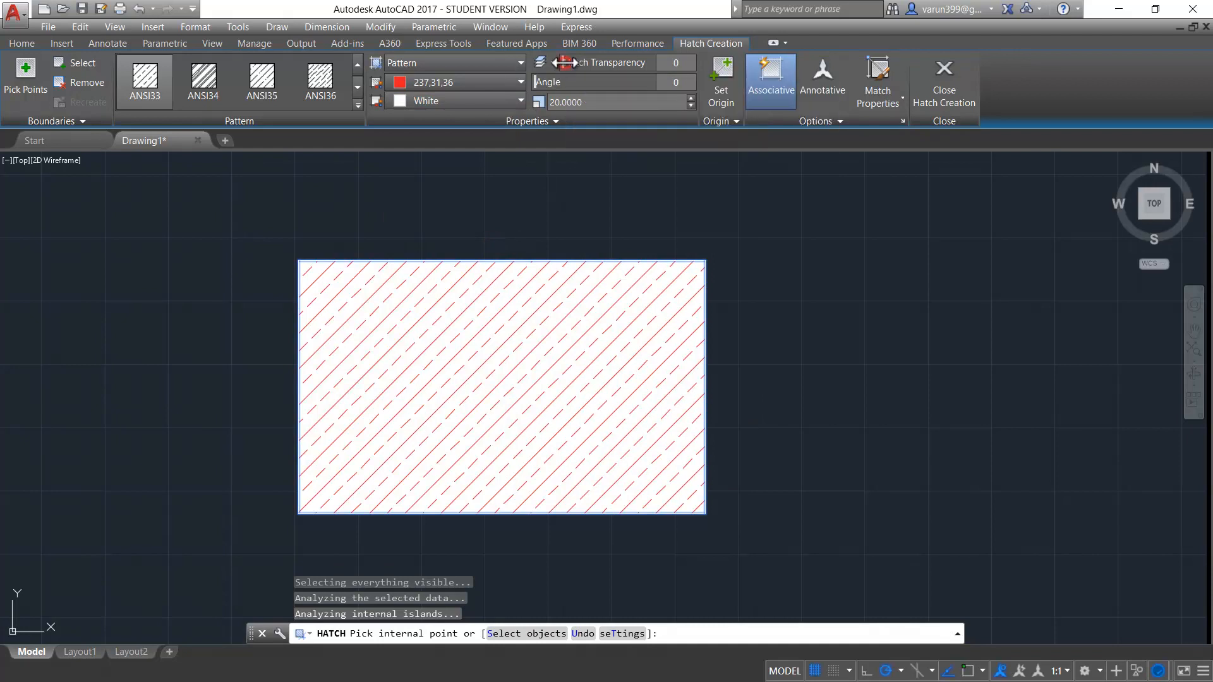
# - Try different hatch transparency and angle values, returning both to 0
pyautogui.moveTo(570, 63)
pyautogui.mouseDown()
pyautogui.moveTo(613, 63)
pyautogui.moveTo(515, 63)
pyautogui.mouseUp()
pyautogui.moveTo(537, 80); pyautogui.dragTo(725, 101)
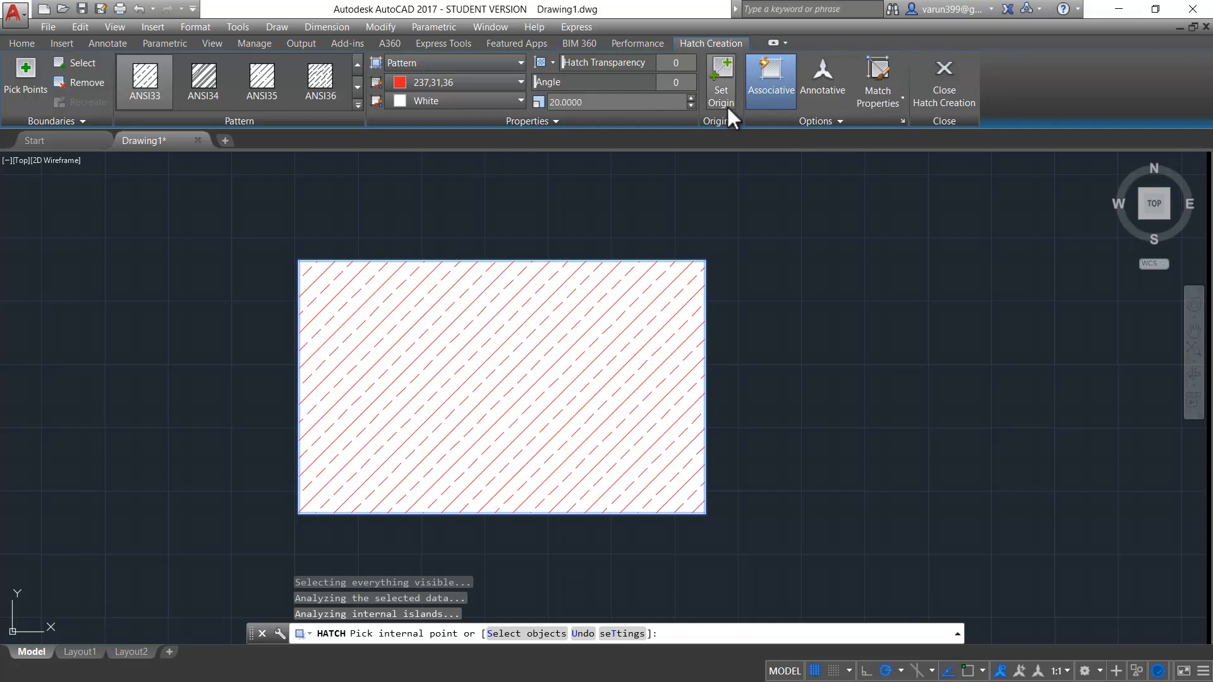
# - Turn off the boundary associativity of the hatch in the rectangle
pyautogui.click(716, 92)
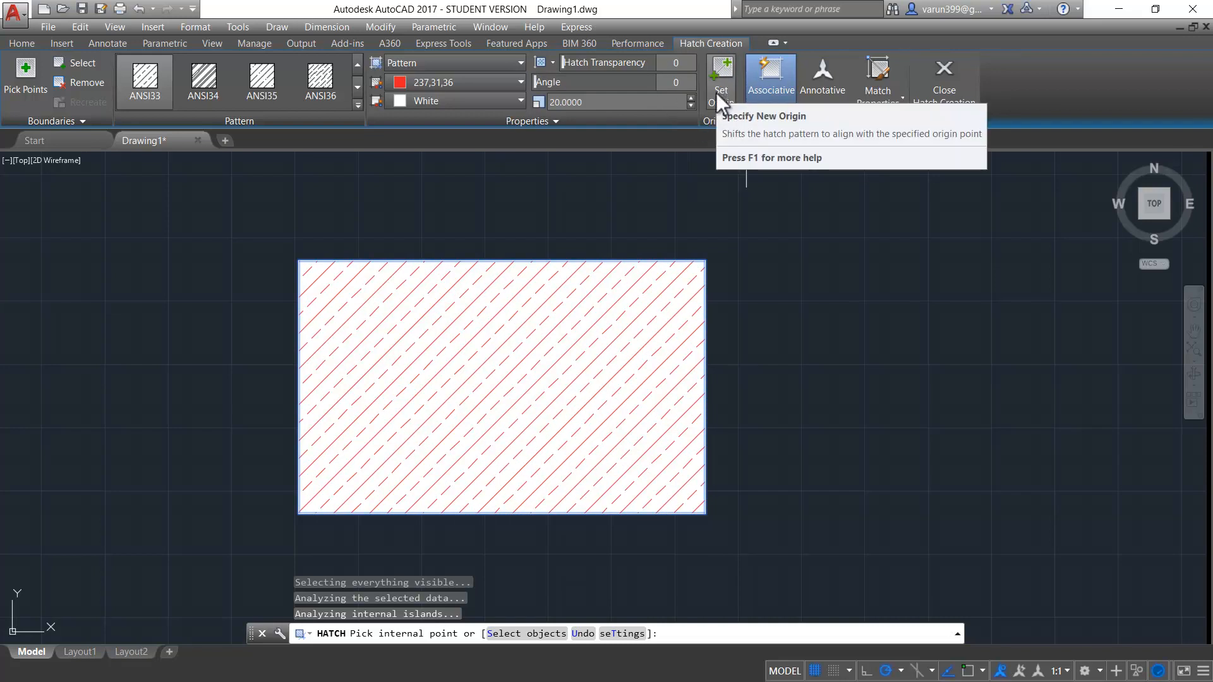
pyautogui.click(783, 103)
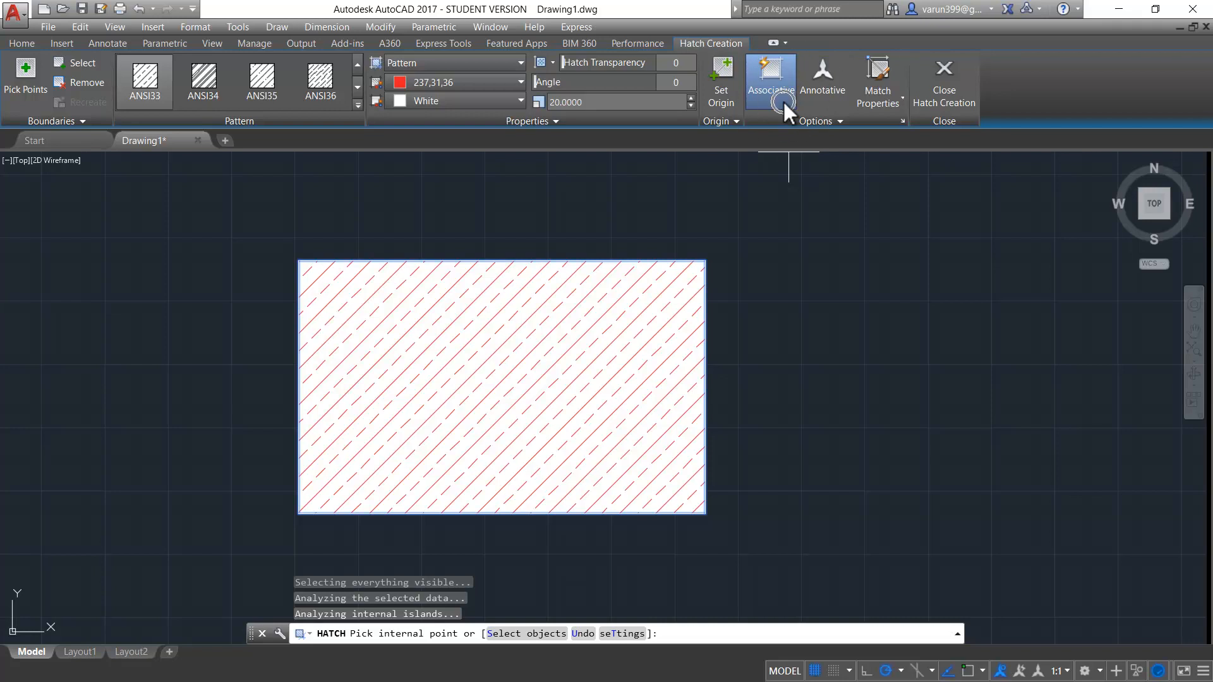
pyautogui.click(783, 102)
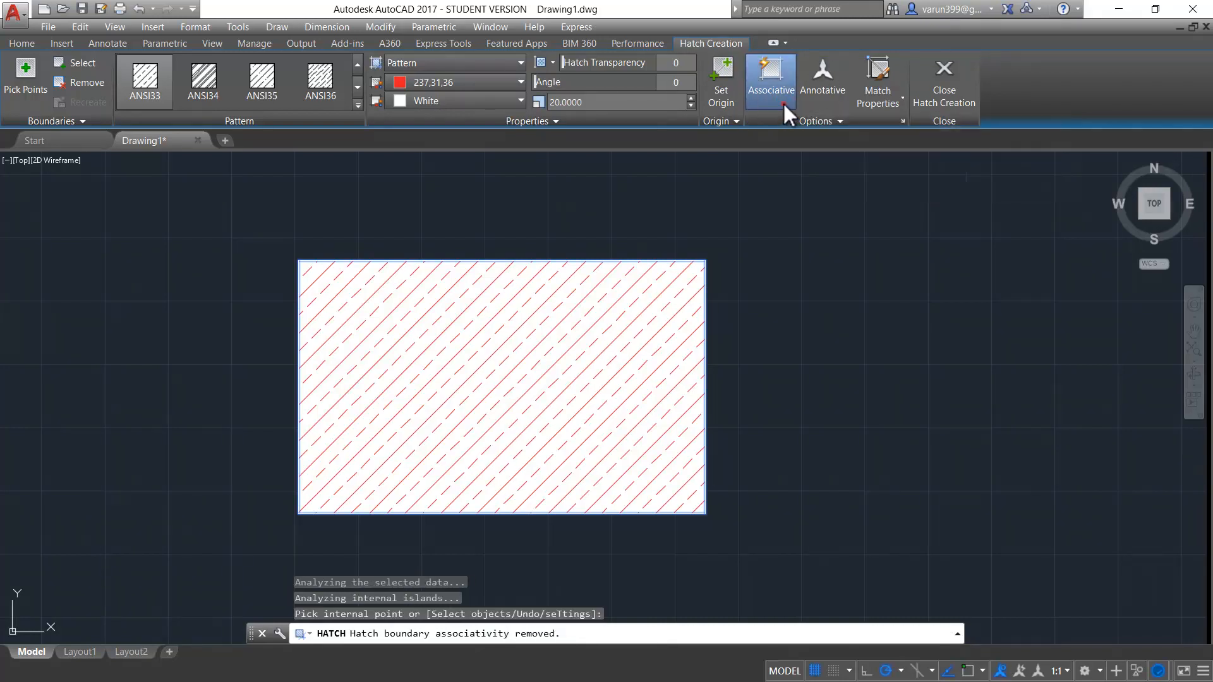
# - Open the Hatch and Gradient settings and examine the draw order, layer, transparency and inherit properties options
pyautogui.click(904, 124)
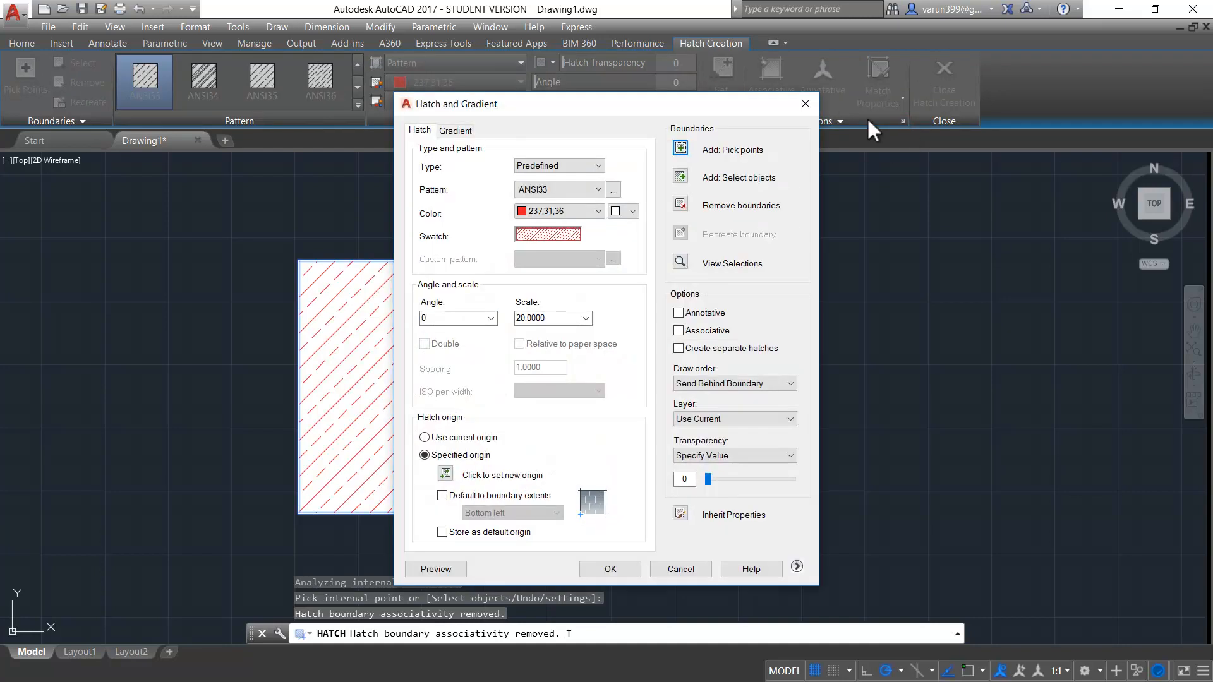
pyautogui.moveTo(594, 101); pyautogui.dragTo(508, 71)
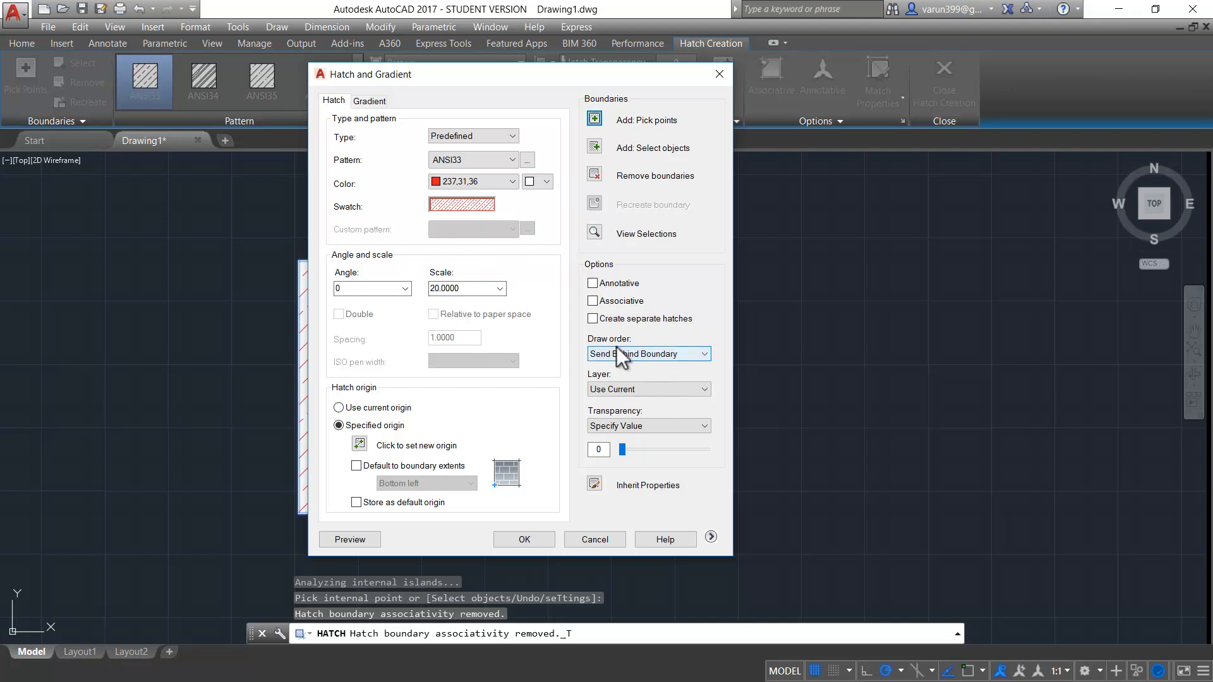
pyautogui.moveTo(539, 77); pyautogui.dragTo(745, 77)
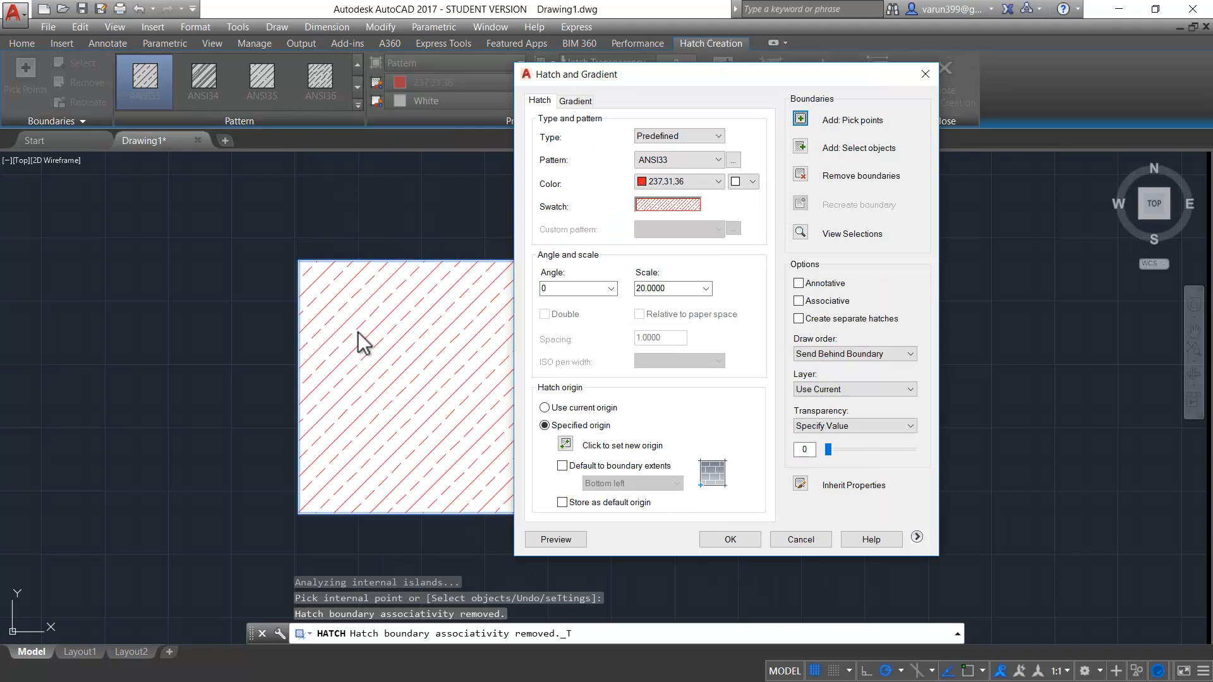
pyautogui.click(841, 356)
pyautogui.click(842, 358)
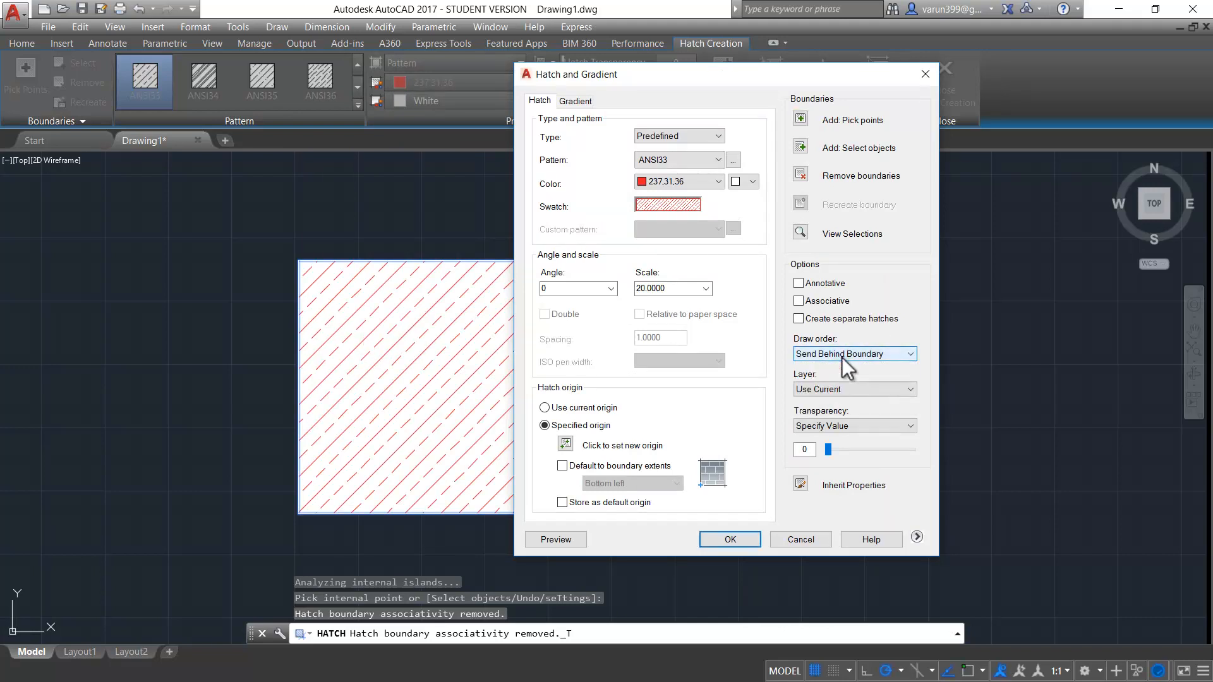
pyautogui.click(836, 387)
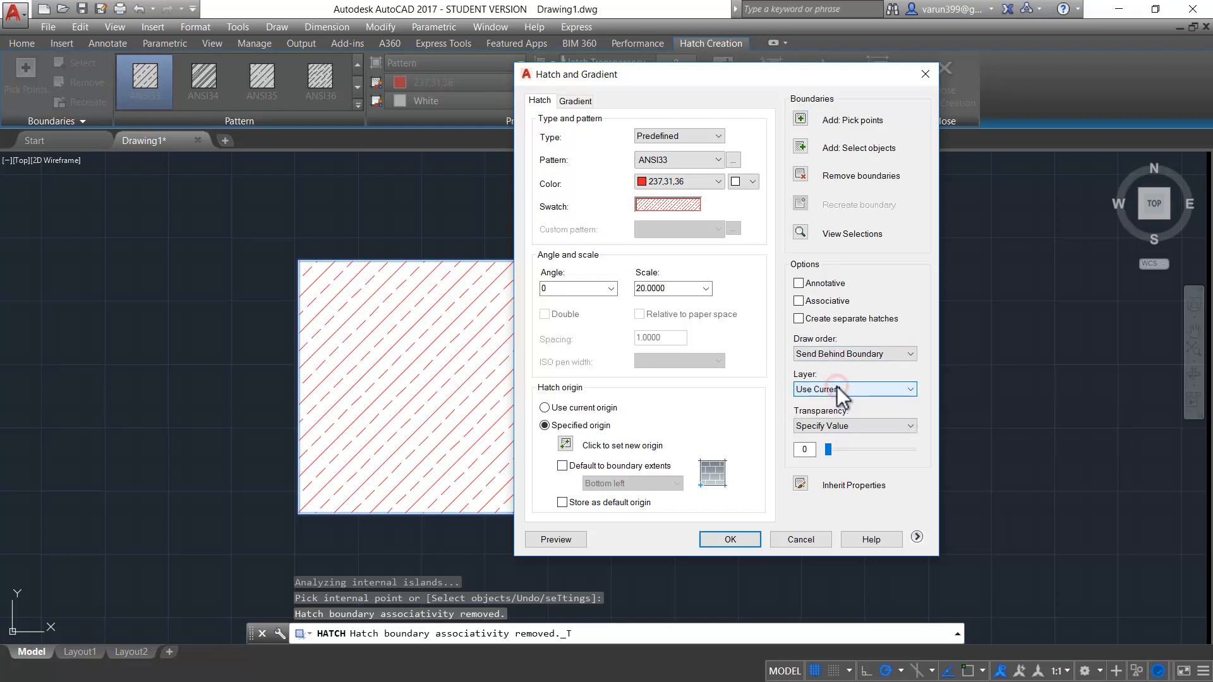
pyautogui.click(820, 425)
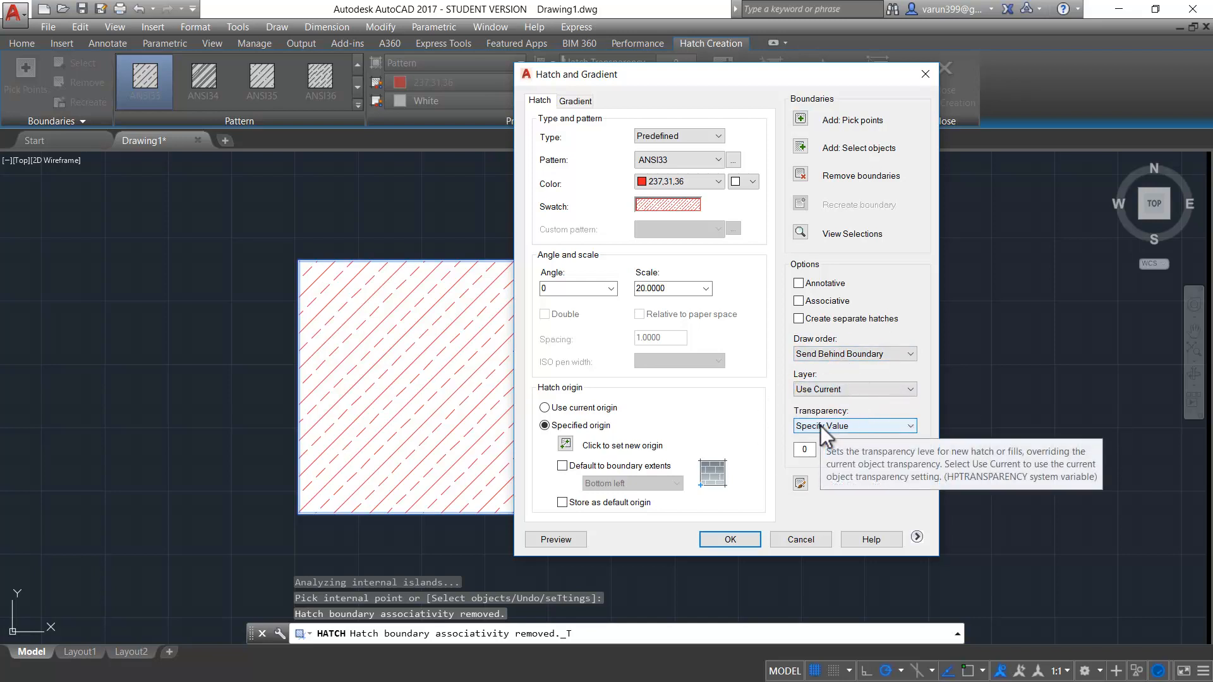
pyautogui.click(829, 487)
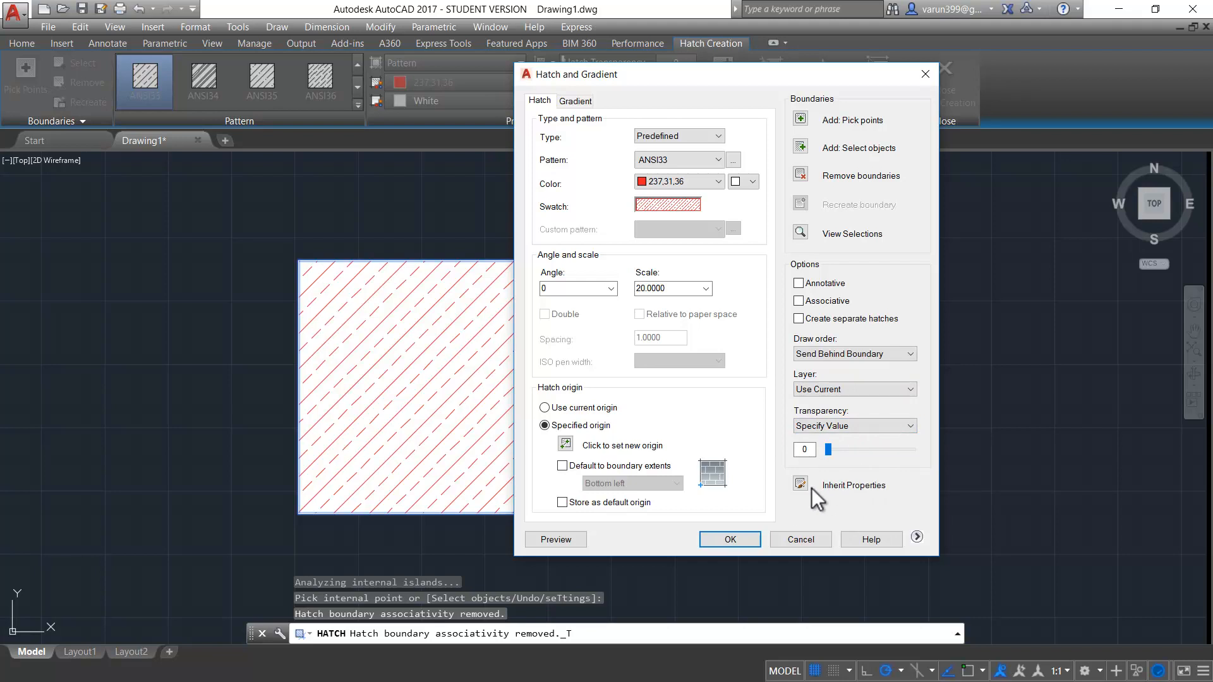
# - Expand the additional hatch options and examine the boundary set and gap tolerance settings
pyautogui.click(916, 536)
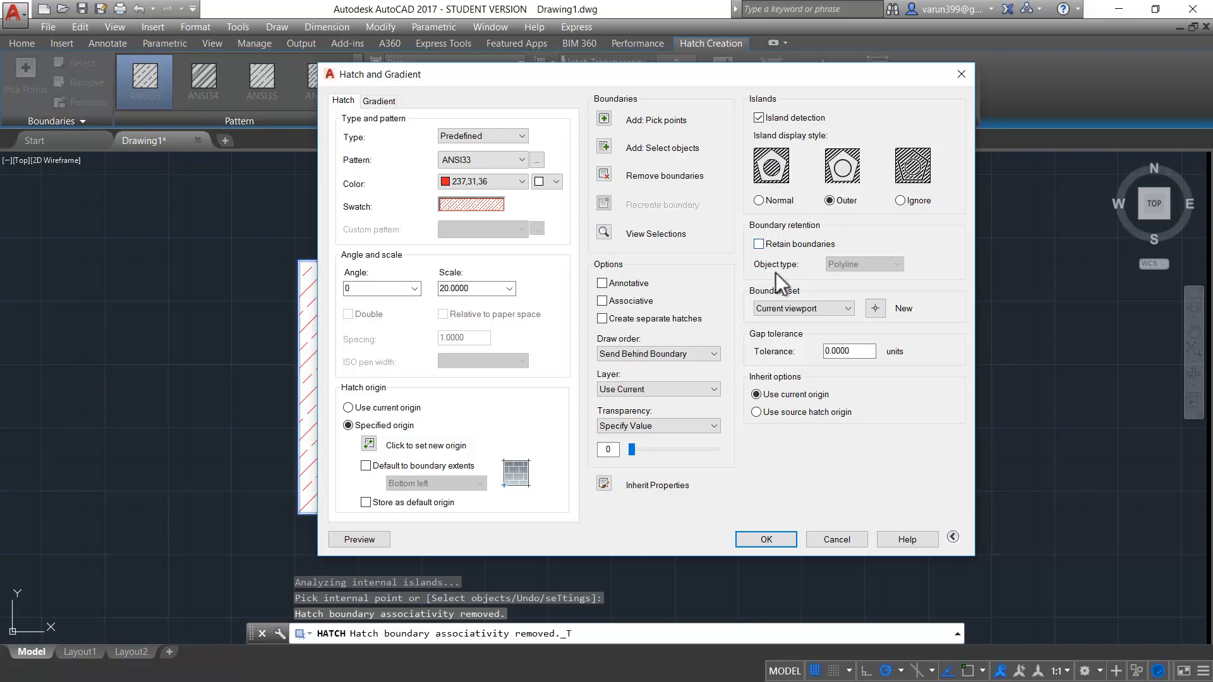
pyautogui.click(778, 309)
pyautogui.click(784, 310)
pyautogui.moveTo(857, 354)
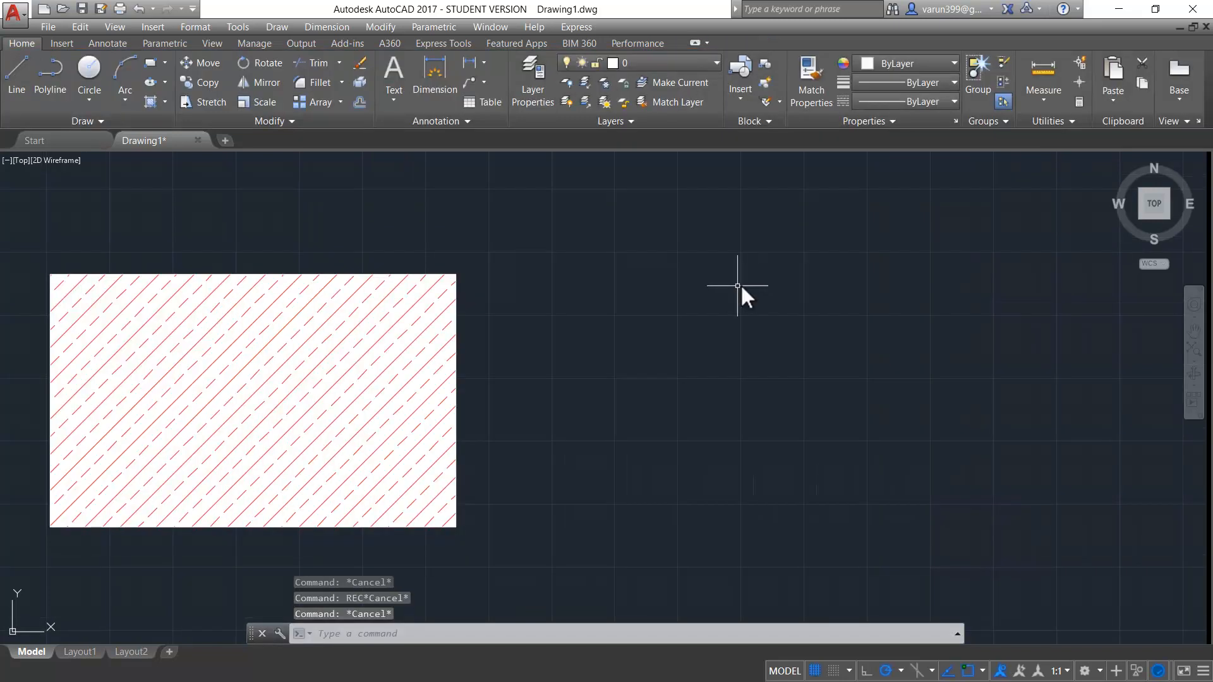
# - Draw a second rectangle to the right of the hatched one, with a circle inside it
pyautogui.write('c')
pyautogui.press('Return')
pyautogui.click(578, 325)
pyautogui.click(1011, 516)
pyautogui.write('c')
pyautogui.press('Return')
pyautogui.click(787, 396)
pyautogui.click(803, 449)
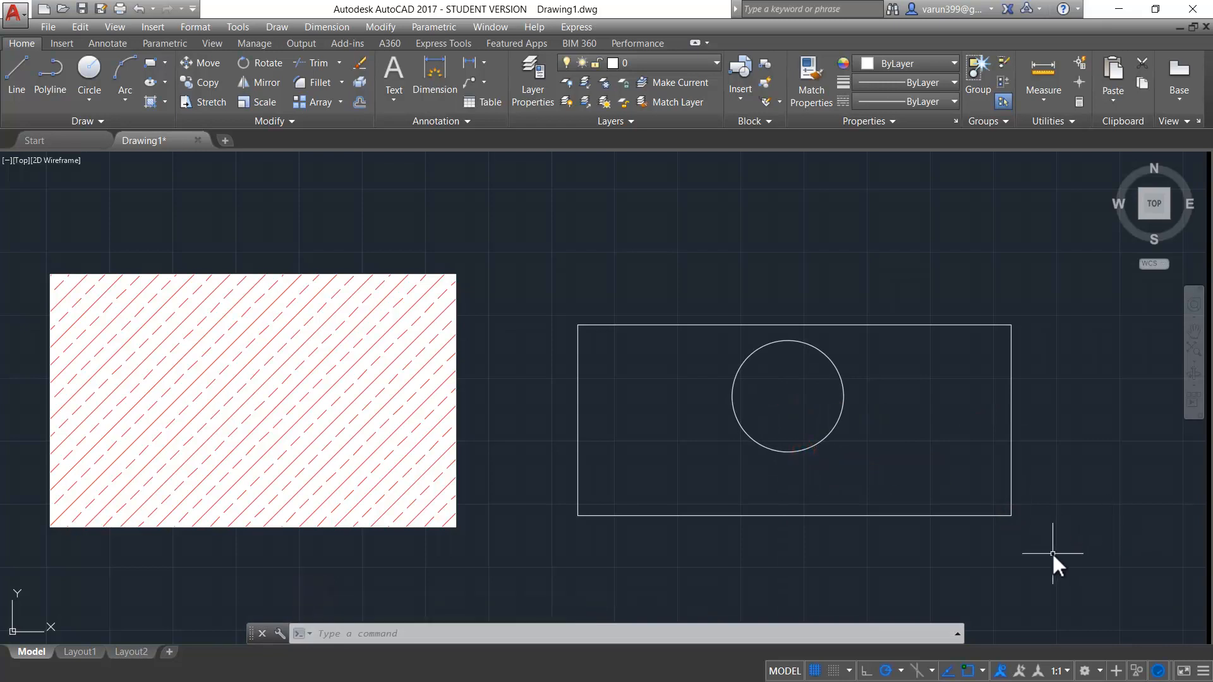
# - Set the island display style to Ignore and hatch the whole second rectangle, including the area inside the circle
pyautogui.write('h')
pyautogui.press('Return')
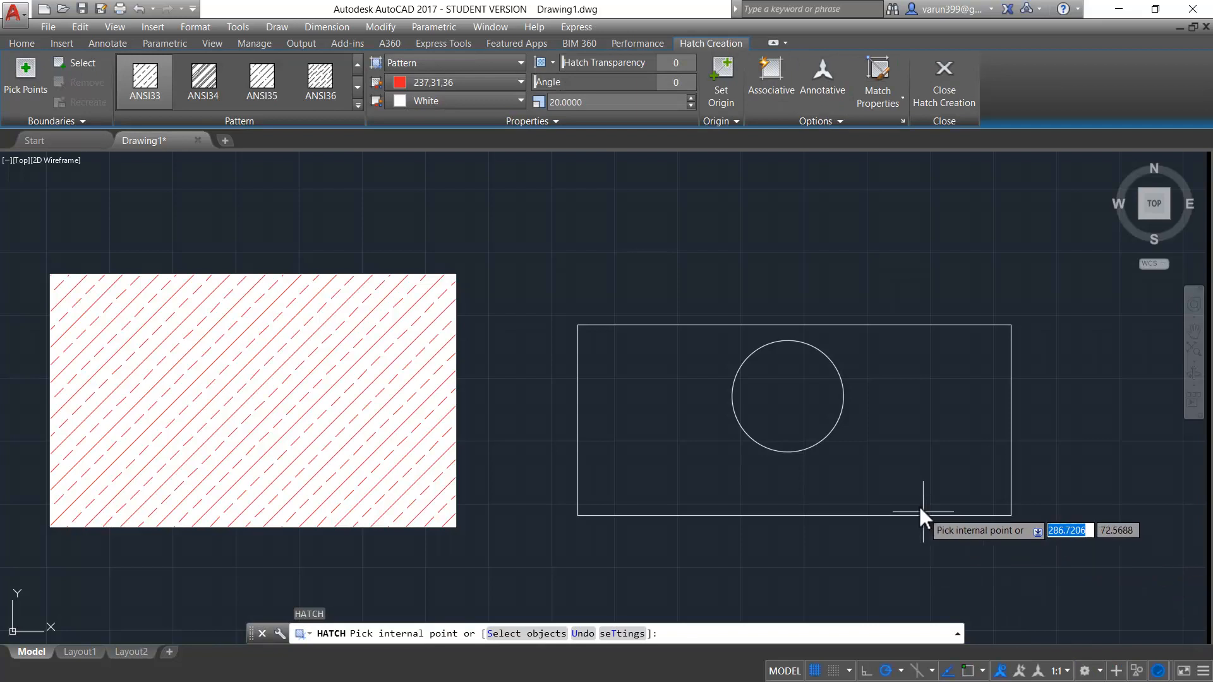
pyautogui.click(893, 446)
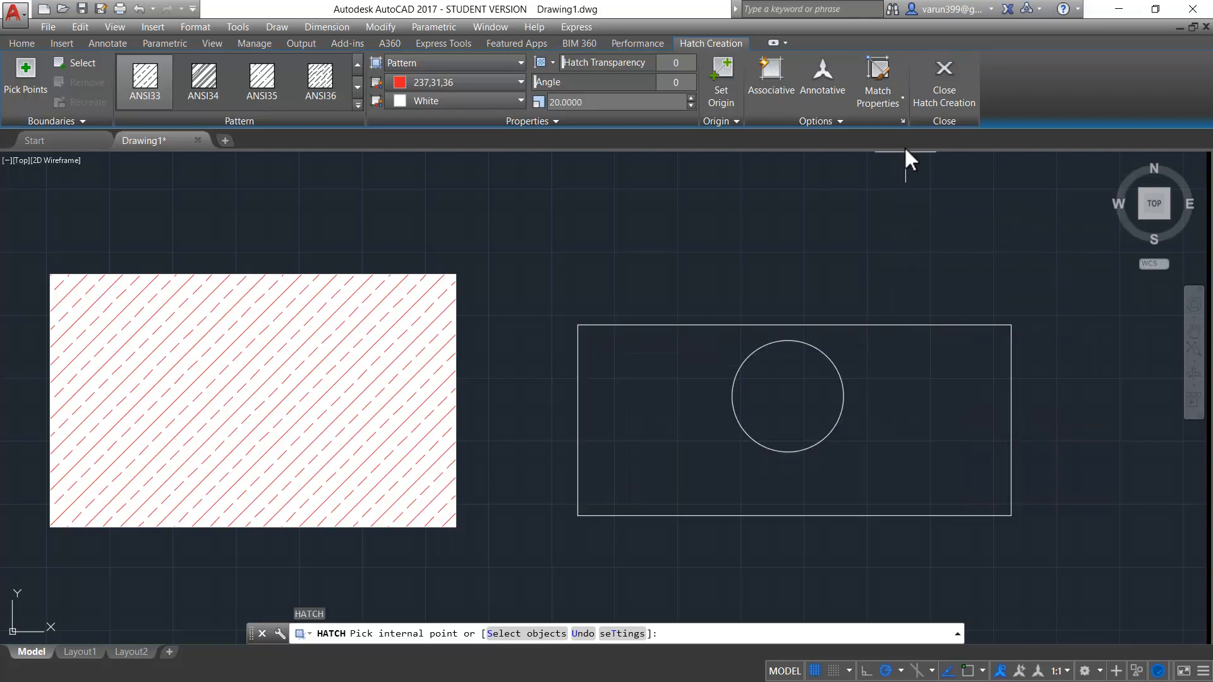
pyautogui.click(904, 117)
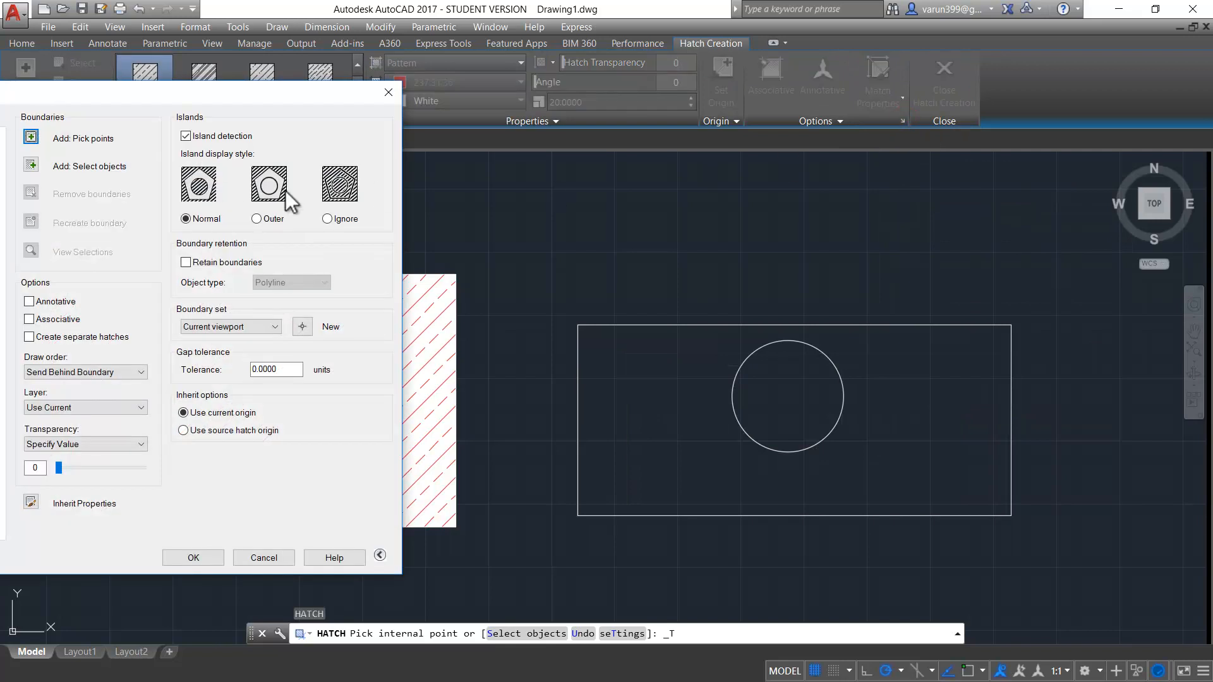
pyautogui.click(329, 220)
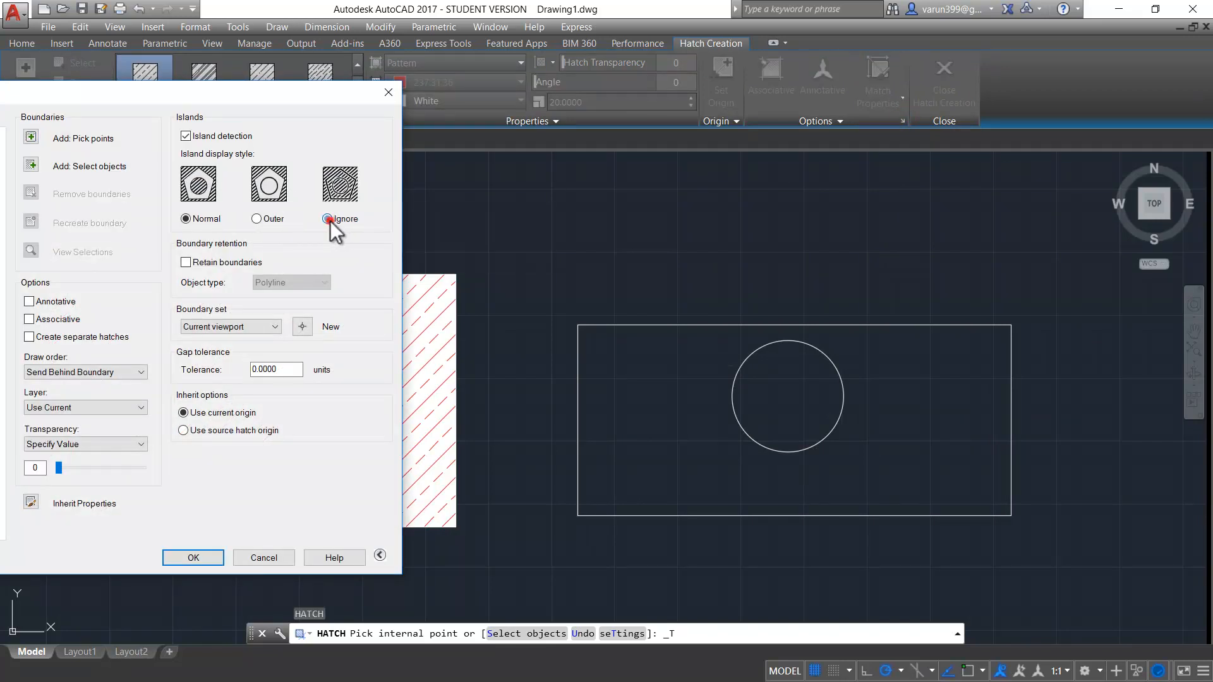
pyautogui.click(30, 137)
pyautogui.click(653, 428)
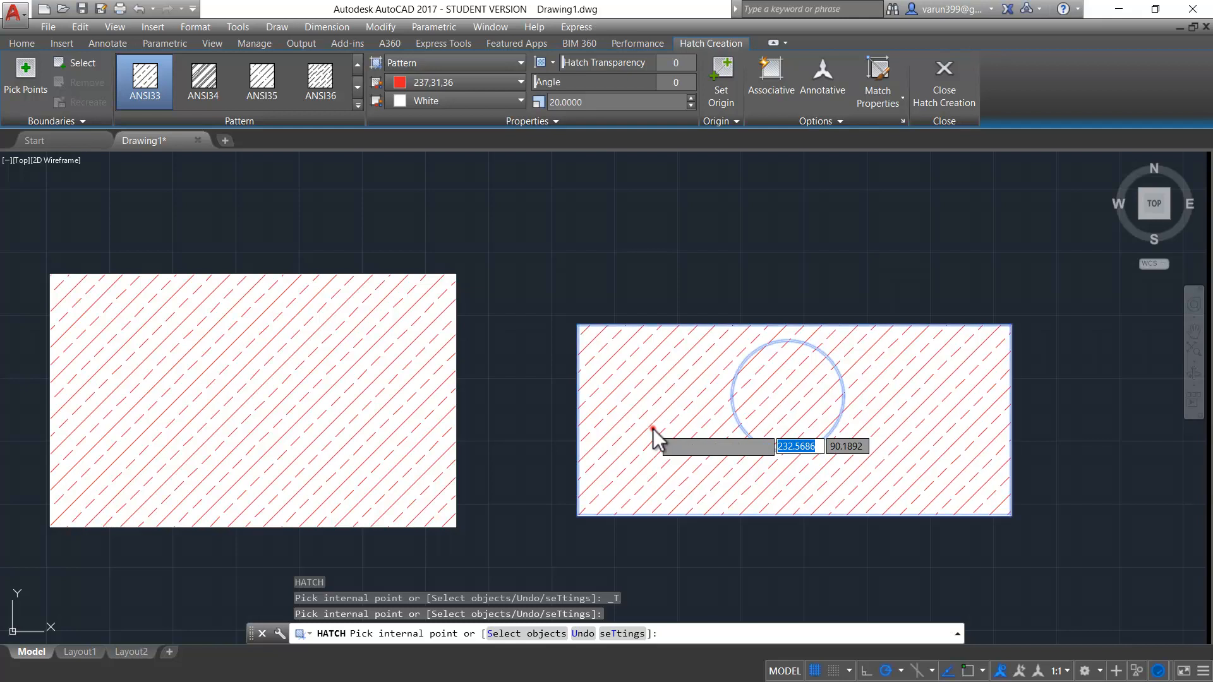
pyautogui.click(653, 429)
pyautogui.press('Escape')
# - Draw a third rectangle to the right of the two hatched rectangles
pyautogui.scroll(-2, 1025, 536)
pyautogui.moveTo(1025, 536); pyautogui.dragTo(711, 418, button='middle')
pyautogui.write('rec')
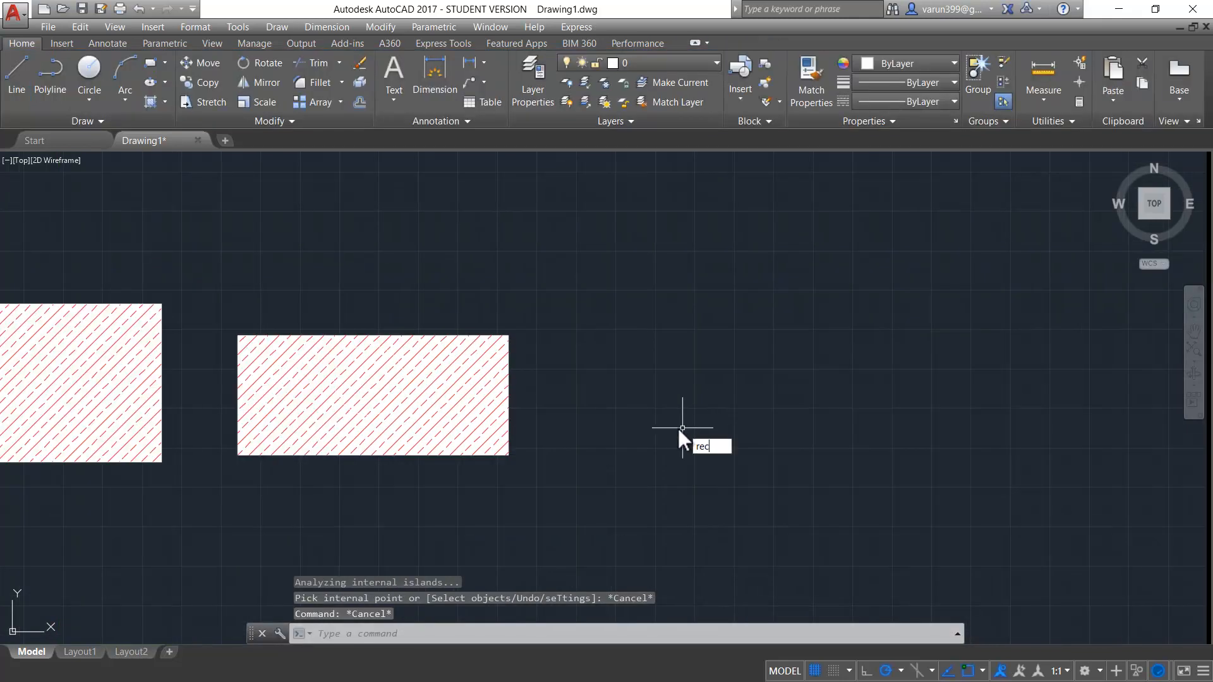
pyautogui.press('Return')
pyautogui.click(687, 342)
pyautogui.click(923, 498)
# - Draw a line 10 units along the third rectangle's top edge from its top-left corner, continuing with a short vertical segment down inside
pyautogui.scroll(2, 821, 415)
pyautogui.write('l')
pyautogui.press('Return')
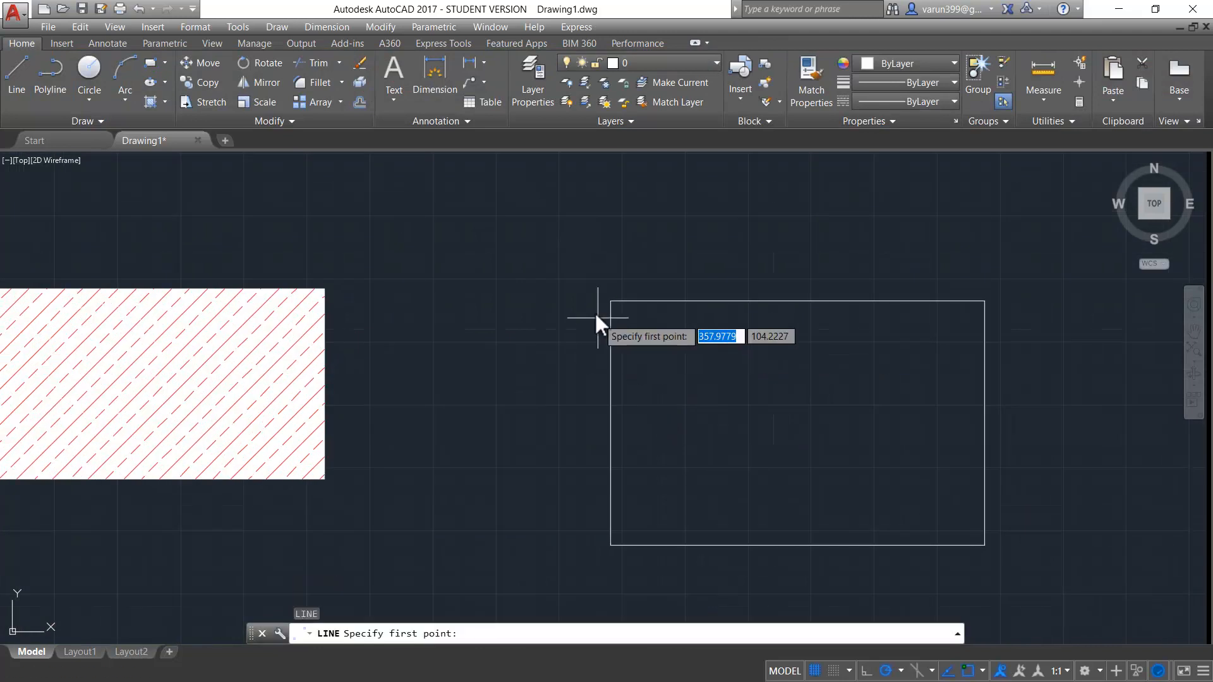
pyautogui.click(610, 302)
pyautogui.write('10')
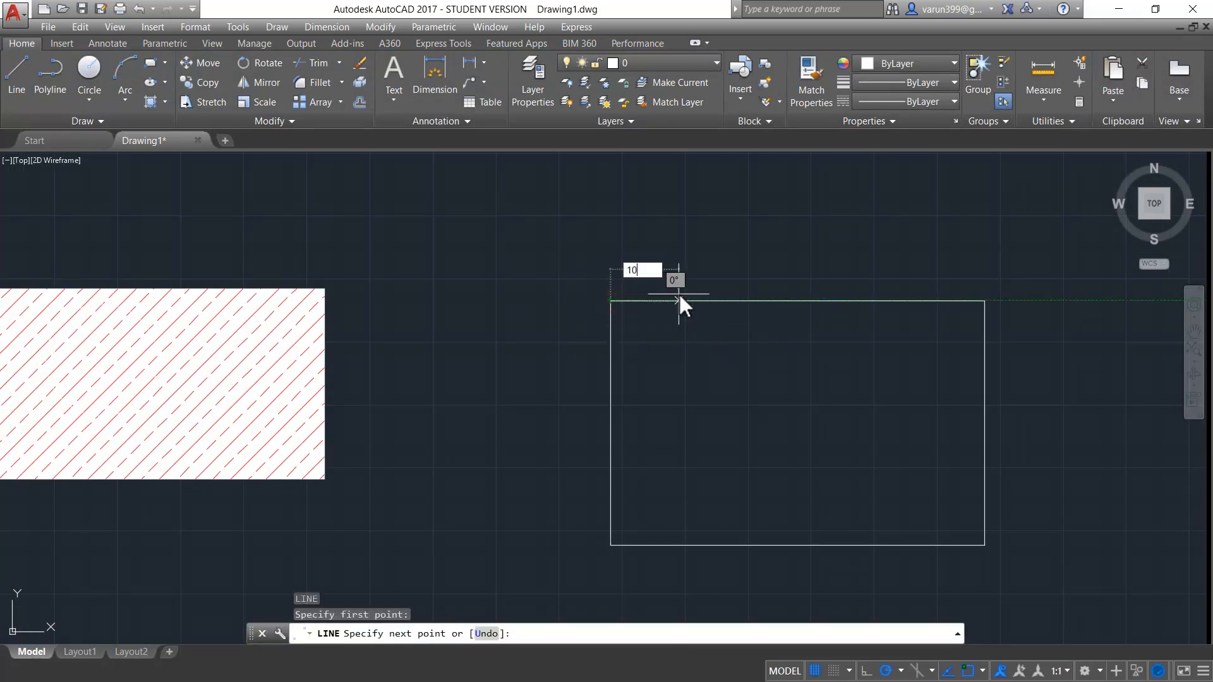
pyautogui.press('Return')
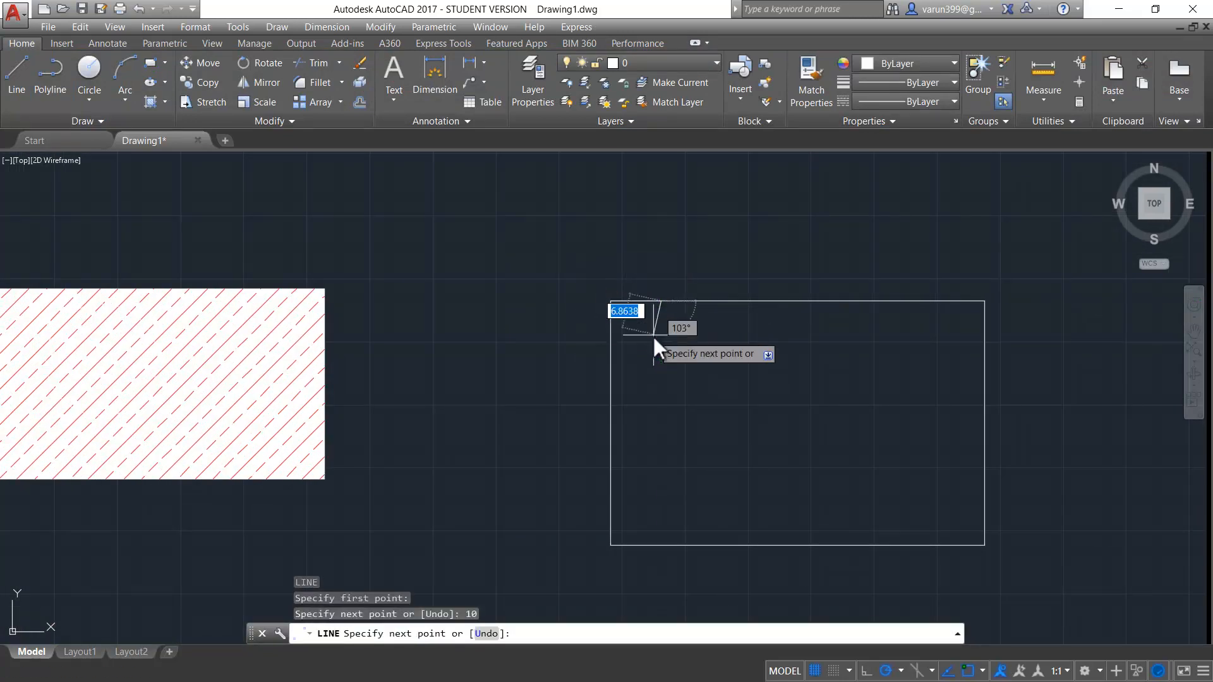
pyautogui.click(661, 350)
pyautogui.press('Escape')
pyautogui.press('Escape')
# - Erase the 10-unit helper line lying on the third rectangle's top edge
pyautogui.scroll(2, 672, 357)
pyautogui.moveTo(672, 357); pyautogui.dragTo(672, 411, button='middle')
pyautogui.press('Delete')
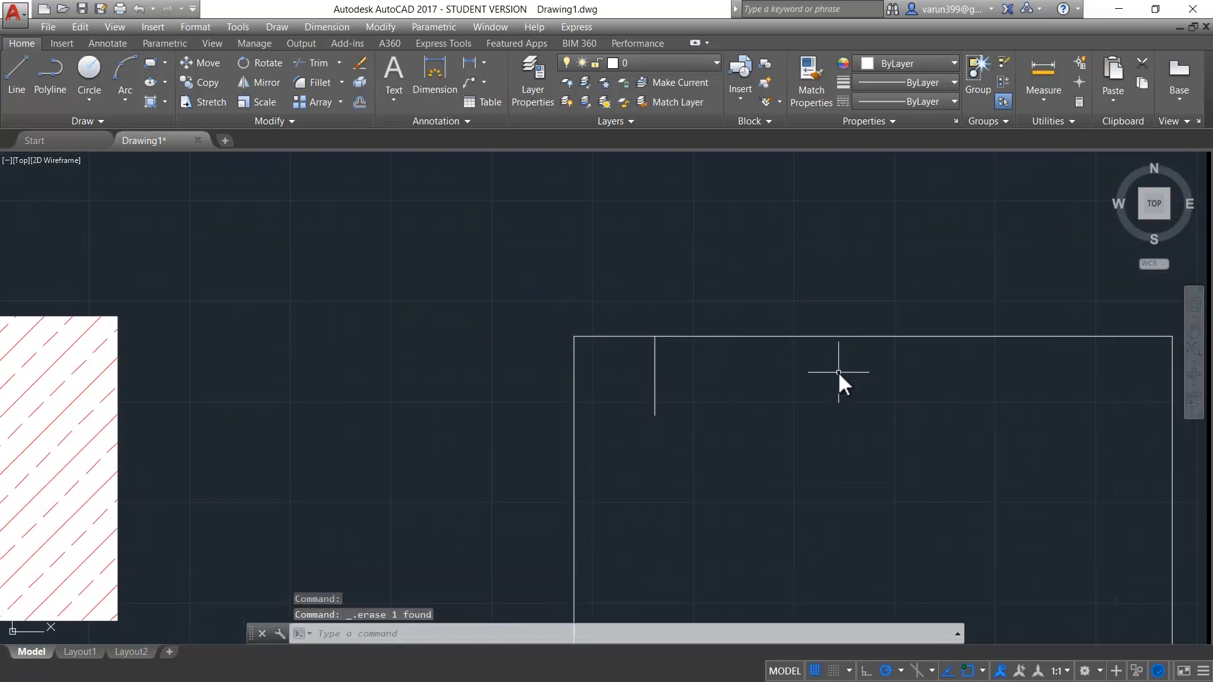
# - Trim the third rectangle's top edge between its top-left corner and the short vertical line, and erase that line
pyautogui.write('TR')
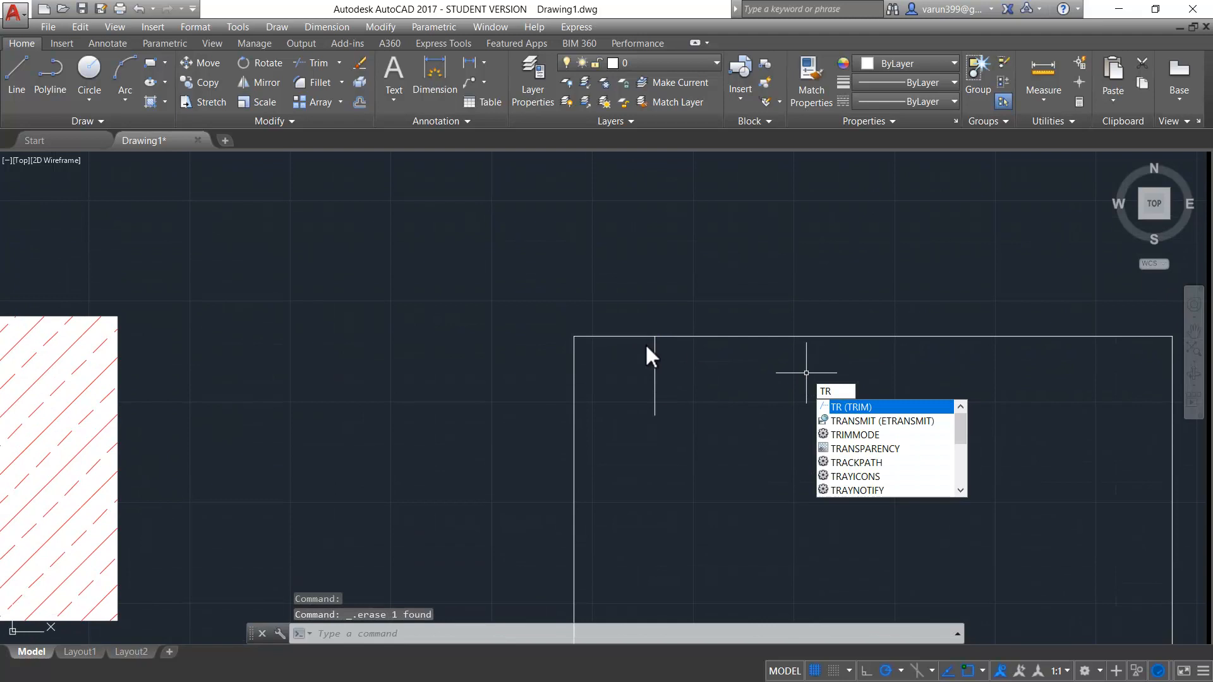
pyautogui.press('Return')
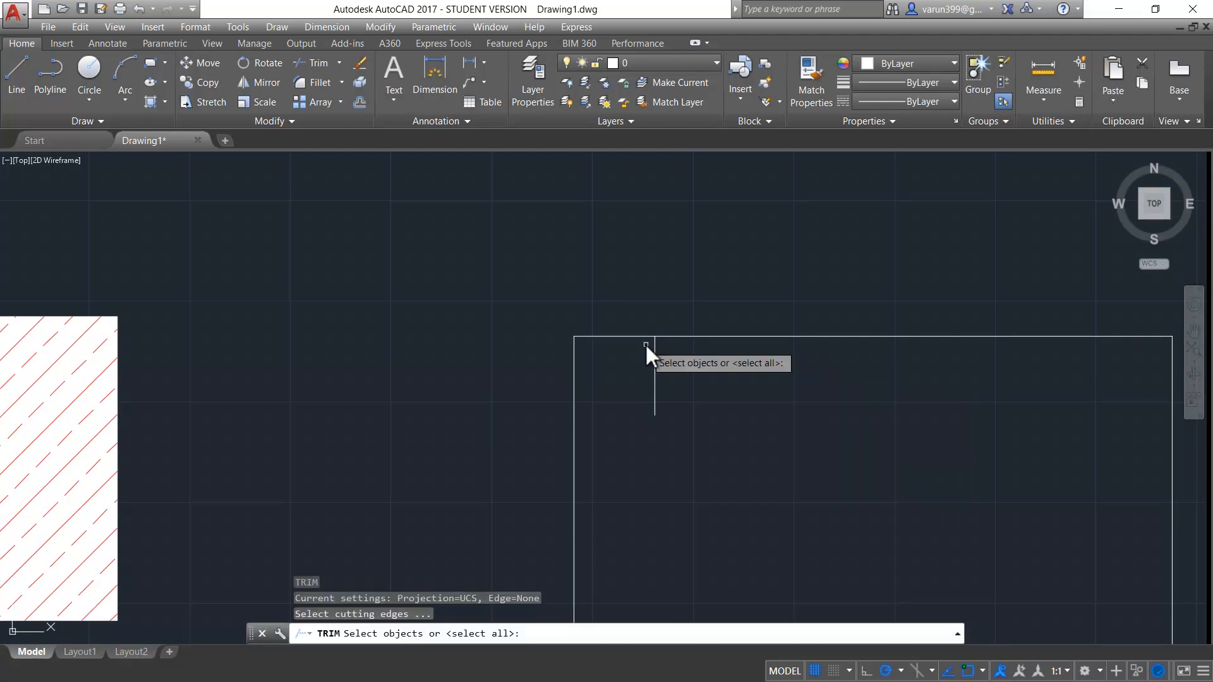
pyautogui.press('Return')
pyautogui.click(628, 304)
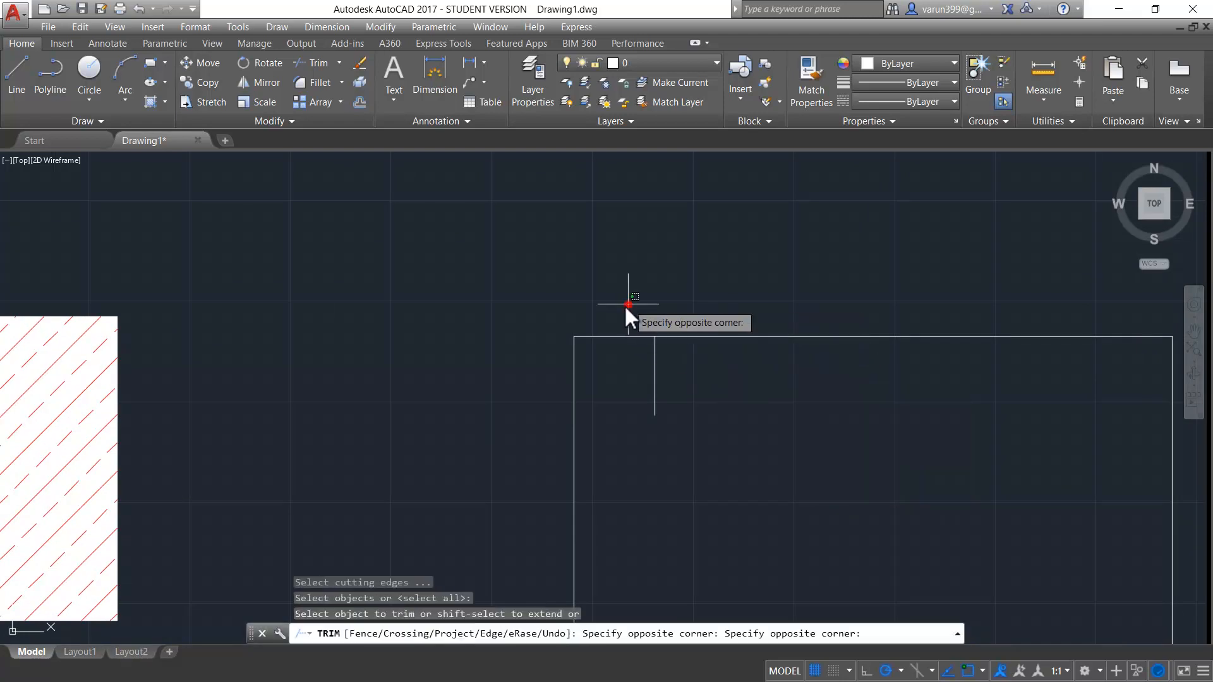
pyautogui.click(617, 352)
pyautogui.press('Escape')
pyautogui.press('Escape')
pyautogui.moveTo(696, 377); pyautogui.dragTo(644, 401)
pyautogui.press('Delete')
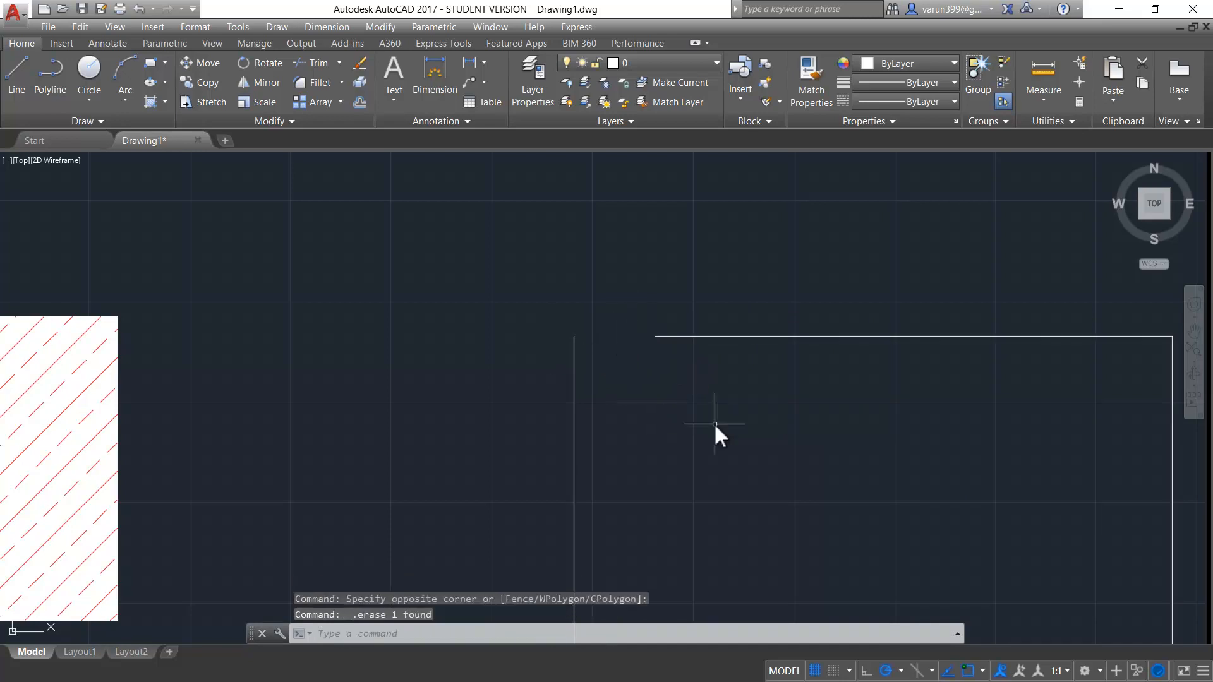
# - Try to hatch the inside of the open rectangle with a picked internal point
pyautogui.scroll(-2, 650, 346)
pyautogui.write('h')
pyautogui.press('Return')
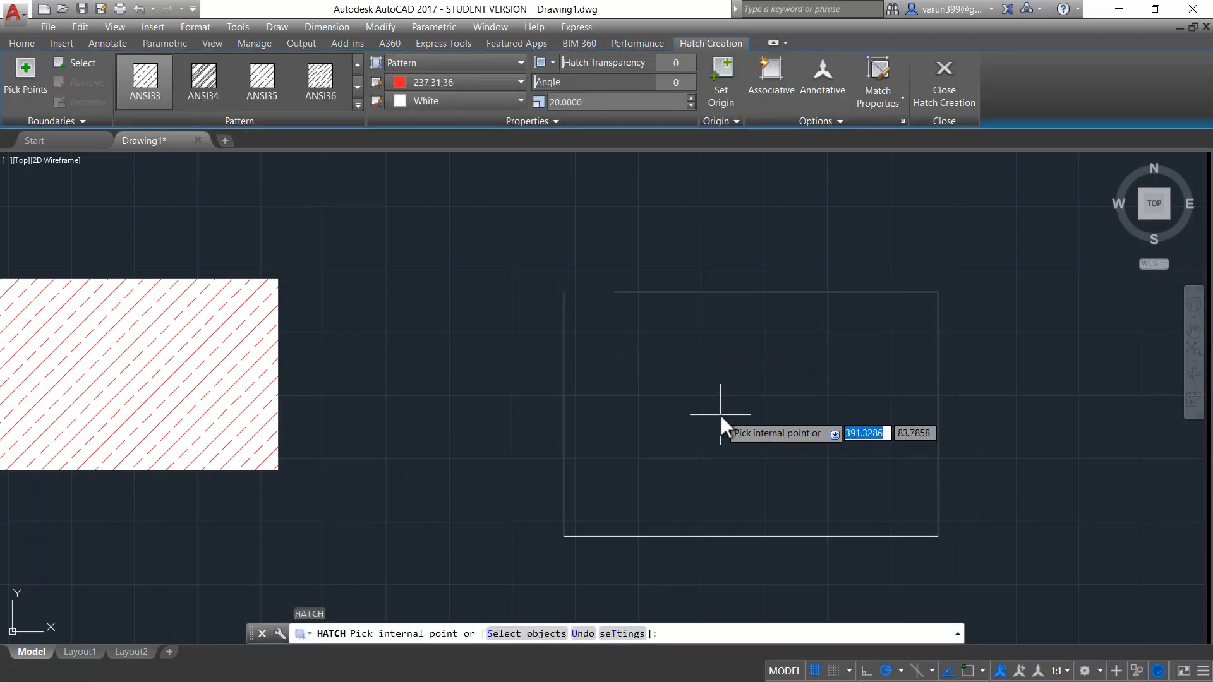
pyautogui.click(720, 415)
pyautogui.moveTo(552, 226); pyautogui.dragTo(814, 335)
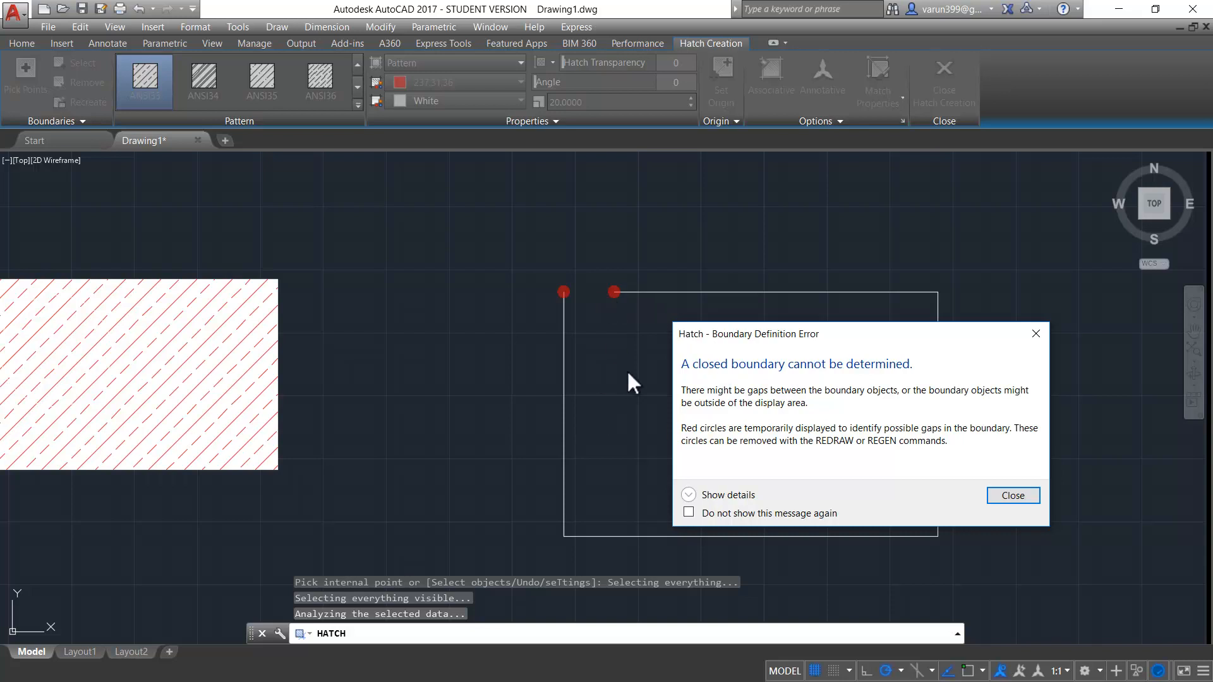
pyautogui.click(1022, 499)
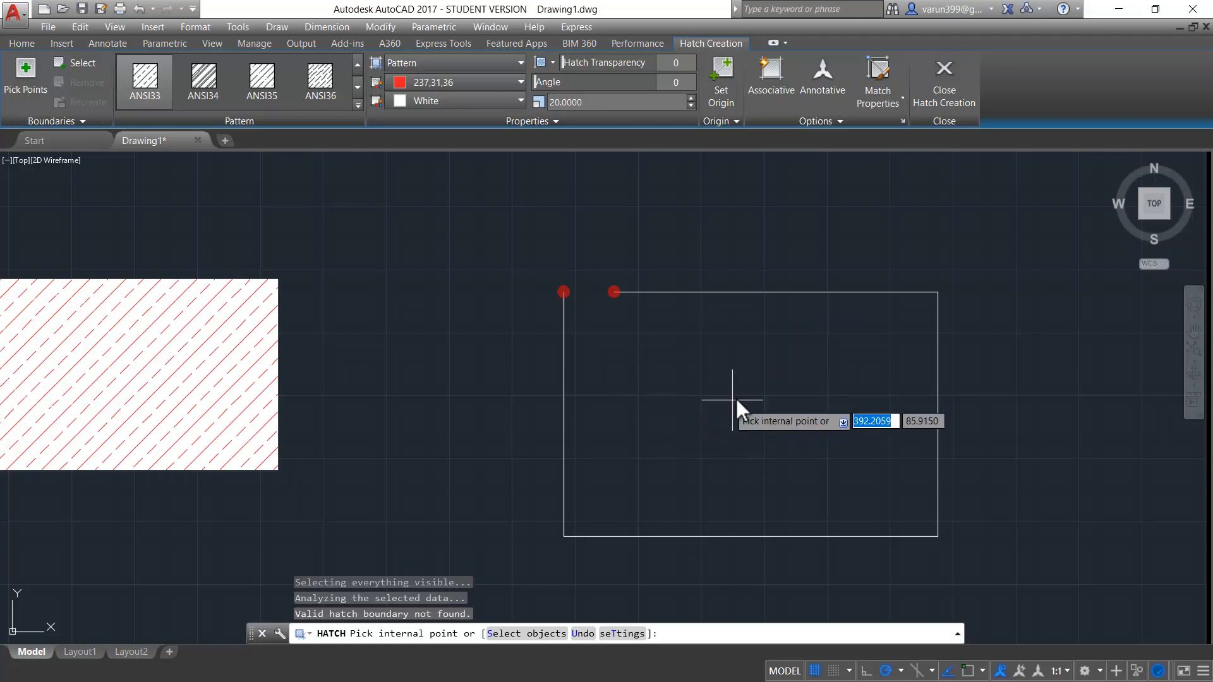
# - Set the hatch gap tolerance to 15 units
pyautogui.click(902, 121)
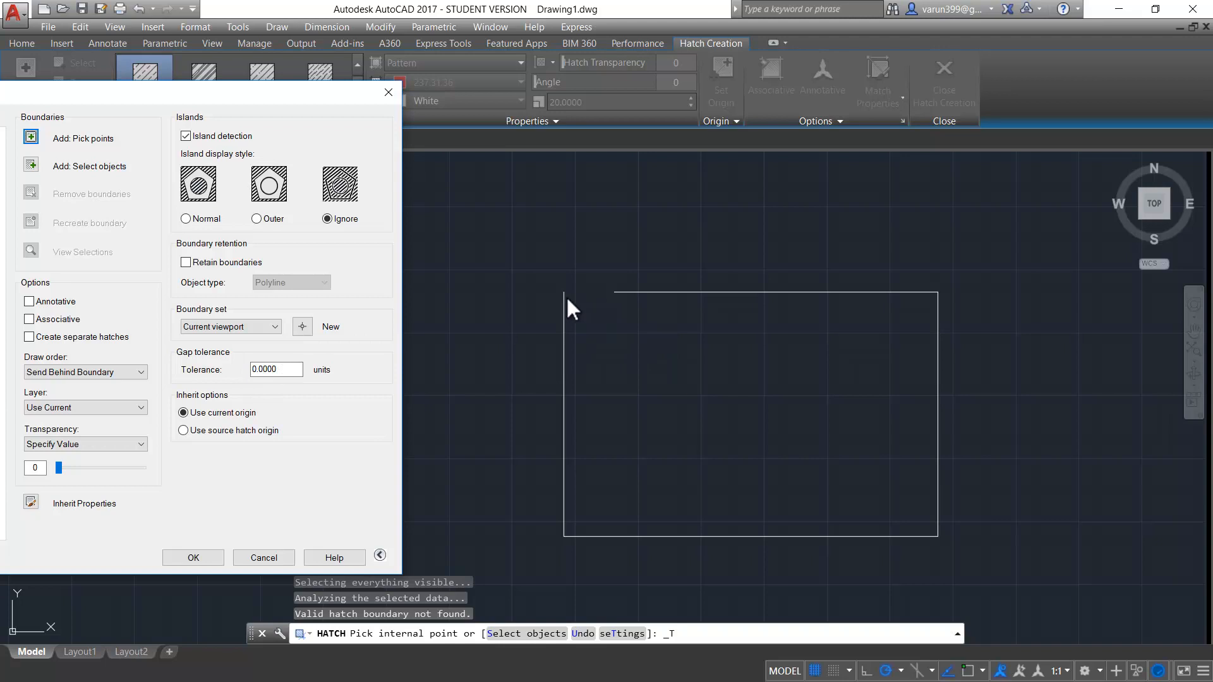
pyautogui.click(301, 369)
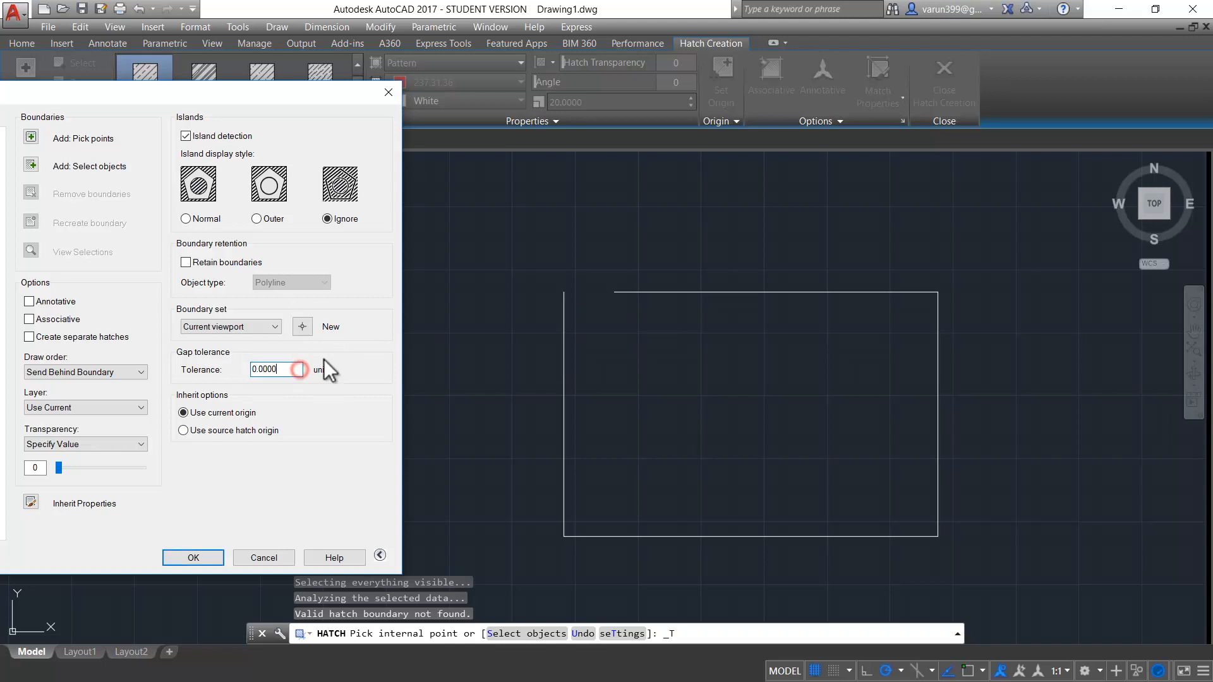
pyautogui.moveTo(297, 371); pyautogui.dragTo(172, 370)
pyautogui.write('15')
pyautogui.click(192, 557)
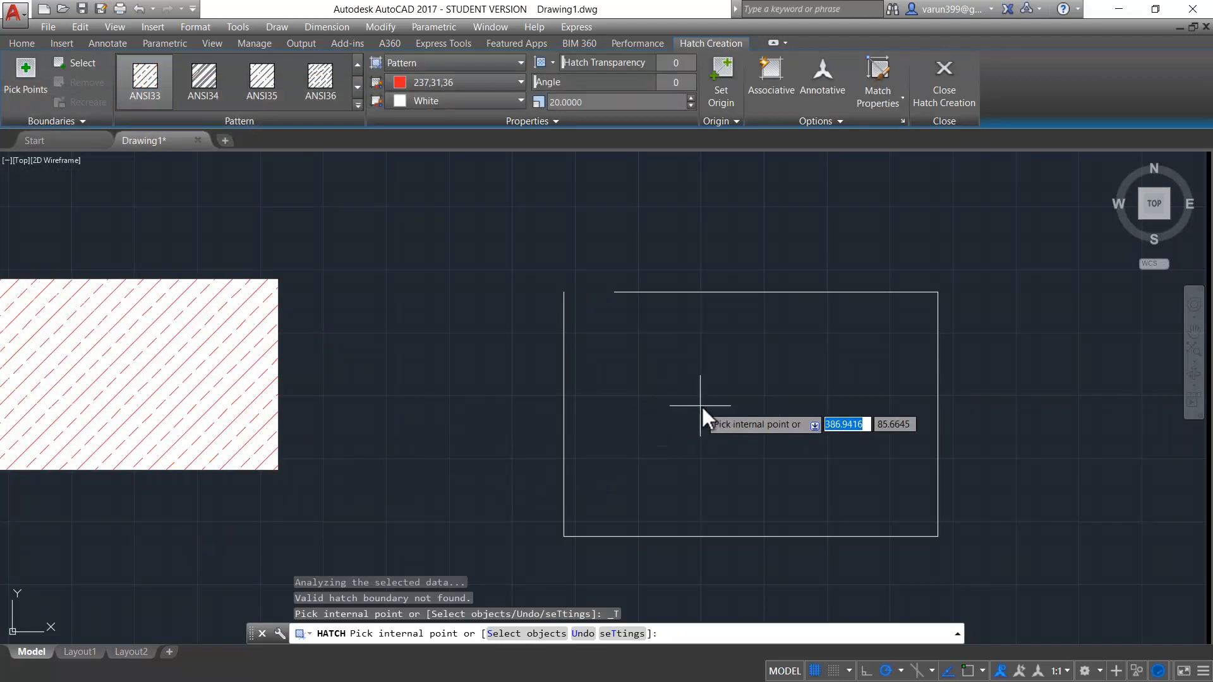
# - Hatch the inside of the open rectangle, continuing despite the open boundary, and end the hatch
pyautogui.click(701, 404)
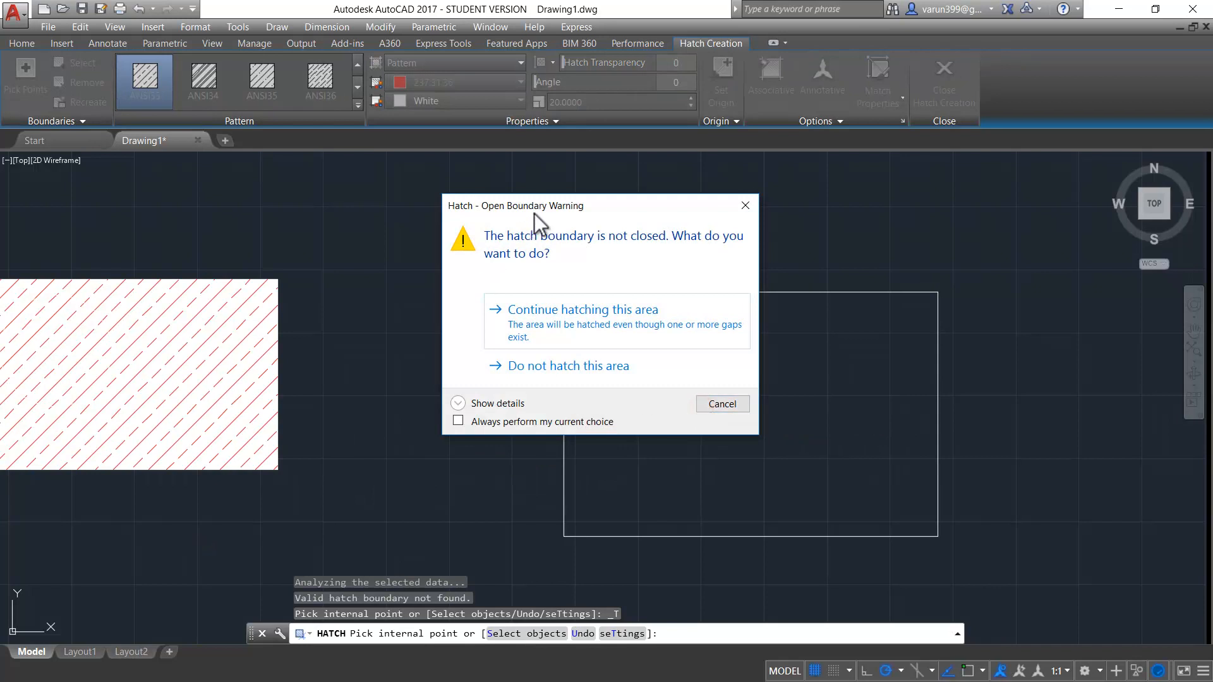
pyautogui.moveTo(529, 215); pyautogui.dragTo(420, 160)
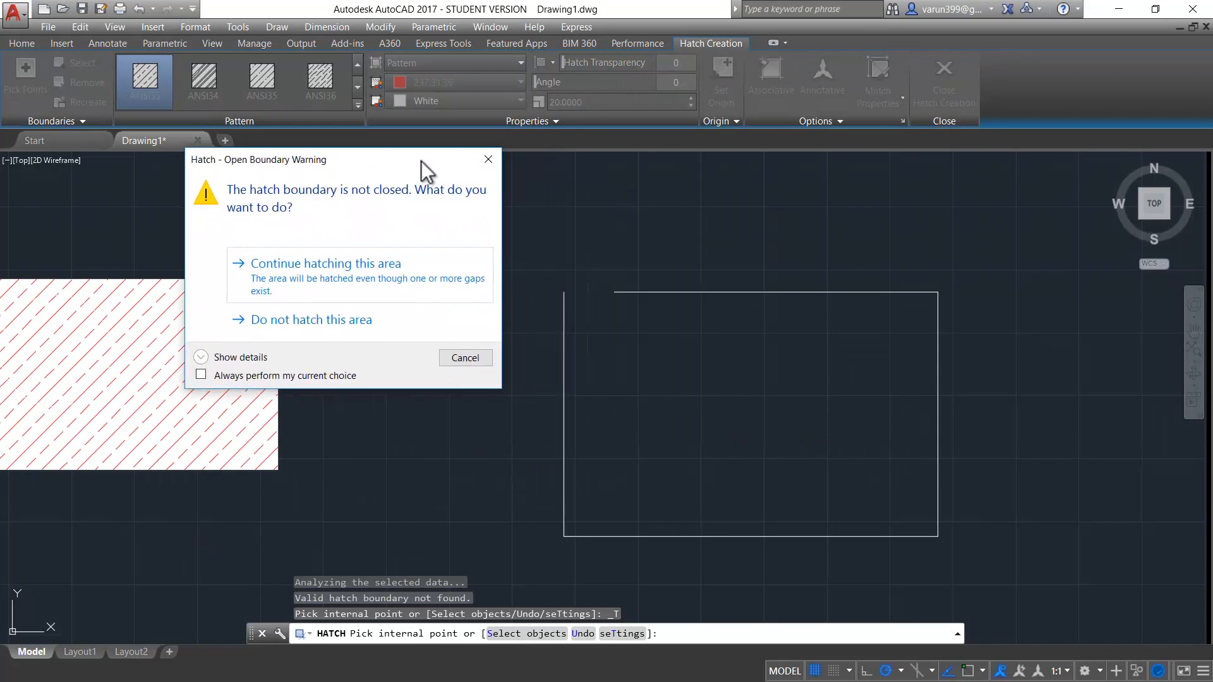
pyautogui.click(290, 286)
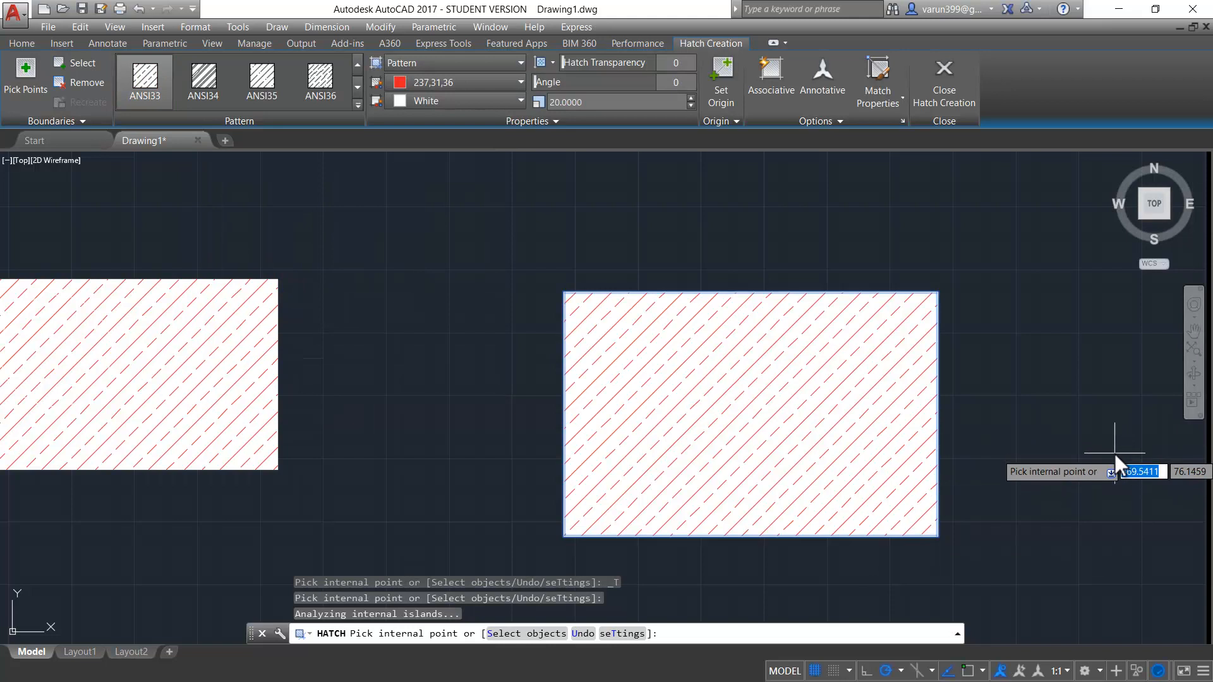
pyautogui.press('Escape')
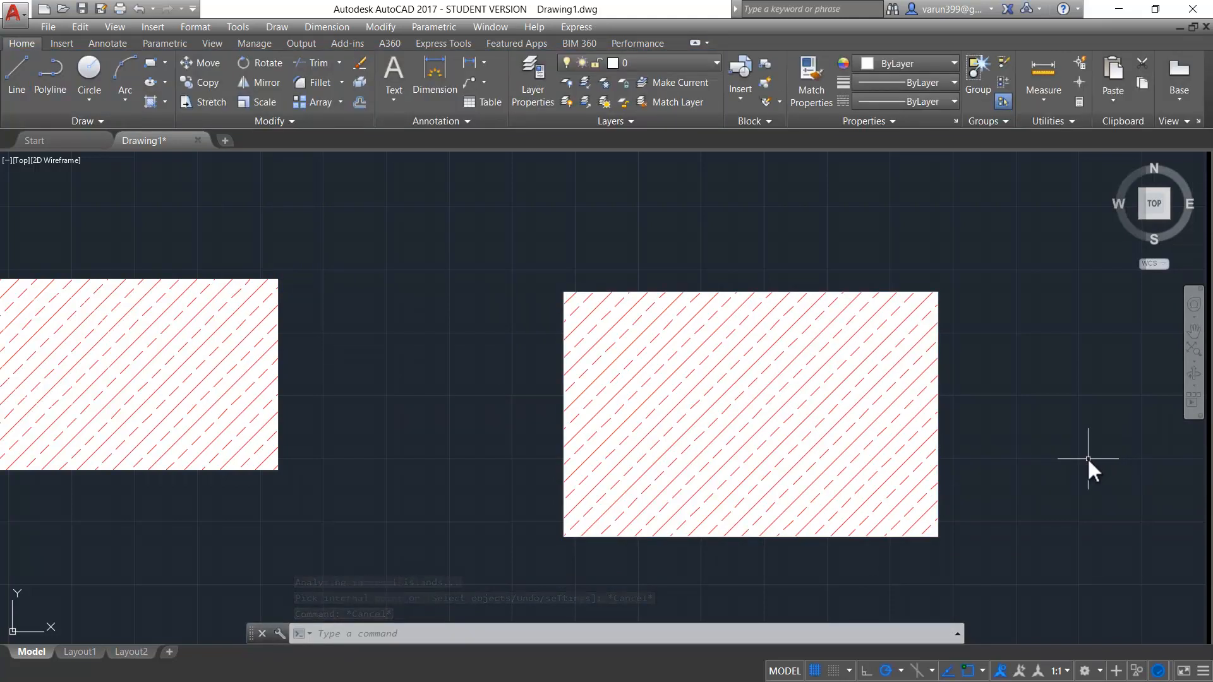
# - Erase all three hatched rectangles from the drawing
pyautogui.scroll(-4, 1087, 457)
pyautogui.click(1083, 331)
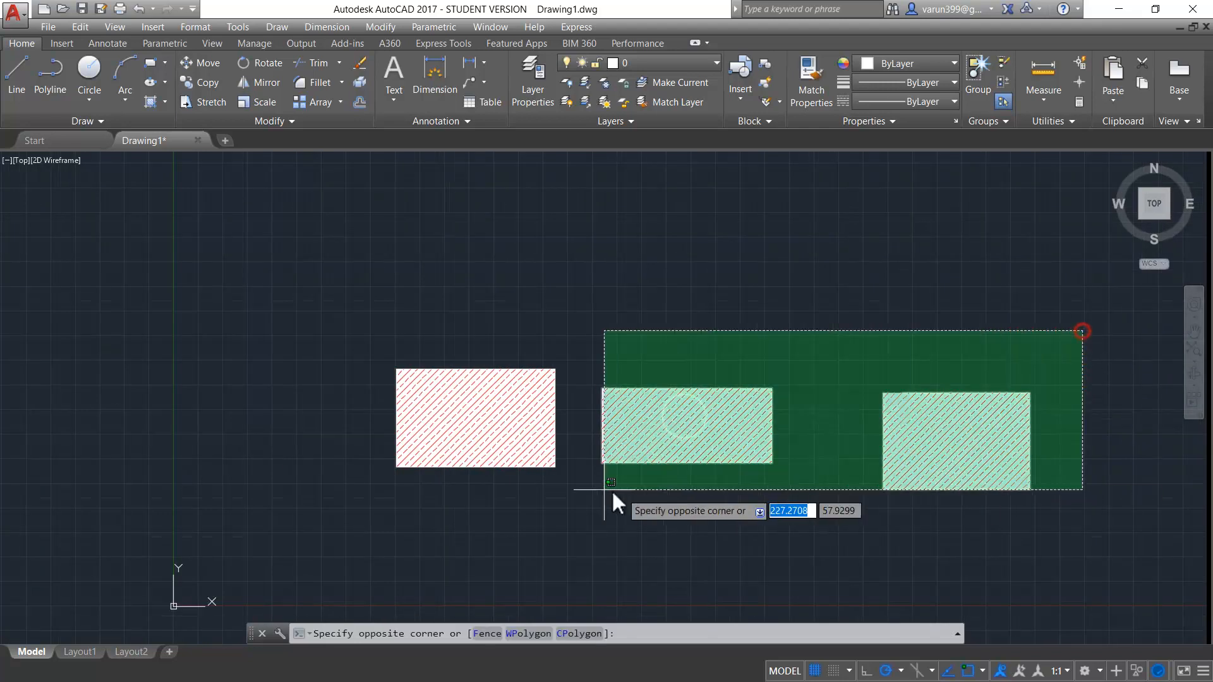
pyautogui.click(456, 507)
pyautogui.press('Delete')
pyautogui.press('Escape')
pyautogui.press('Escape')
# - Draw a new rectangle by two opposite corners in the empty drawing area
pyautogui.scroll(2, 458, 494)
pyautogui.write('rec')
pyautogui.press('Return')
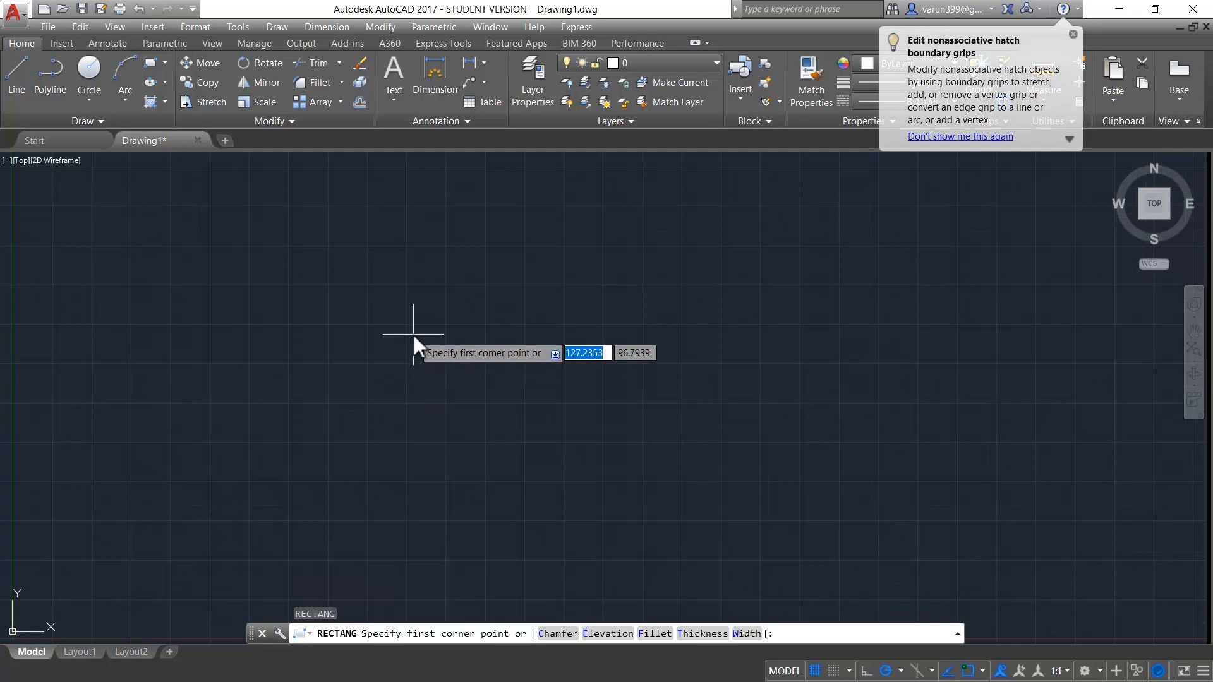
pyautogui.click(413, 335)
pyautogui.click(734, 493)
pyautogui.press('Escape')
pyautogui.press('Escape')
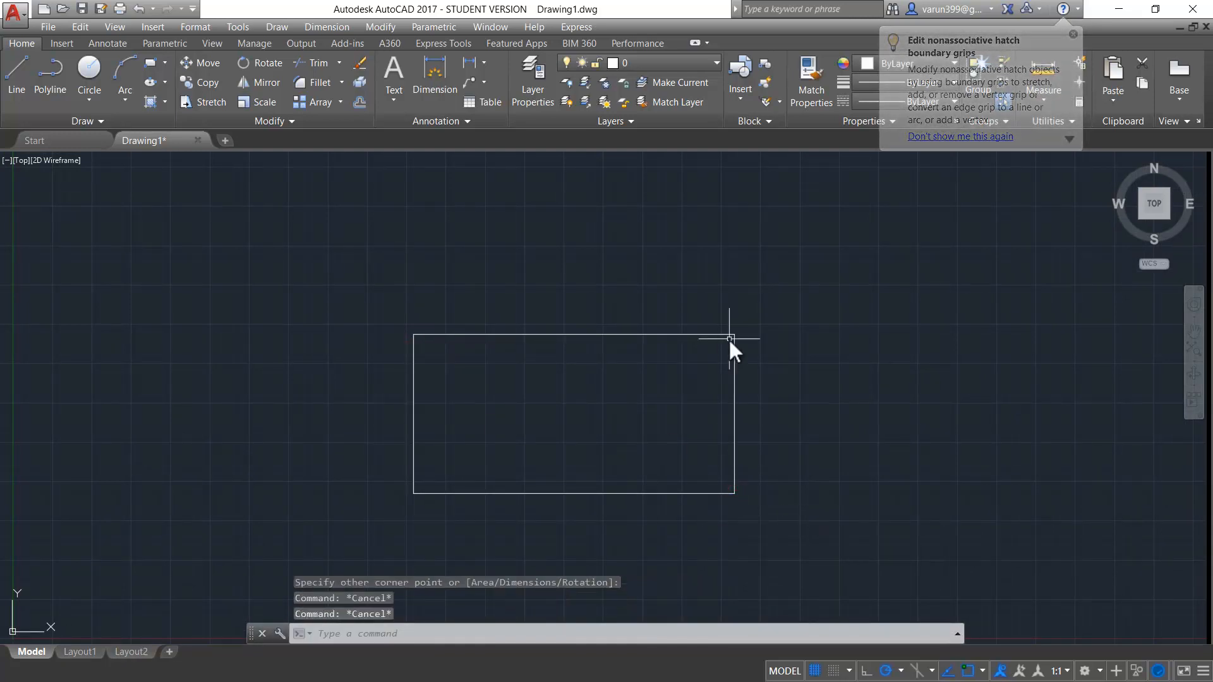
# - Start a new hatch with its colour set to ByLayer and its background colour set to None
pyautogui.write('h')
pyautogui.press('Return')
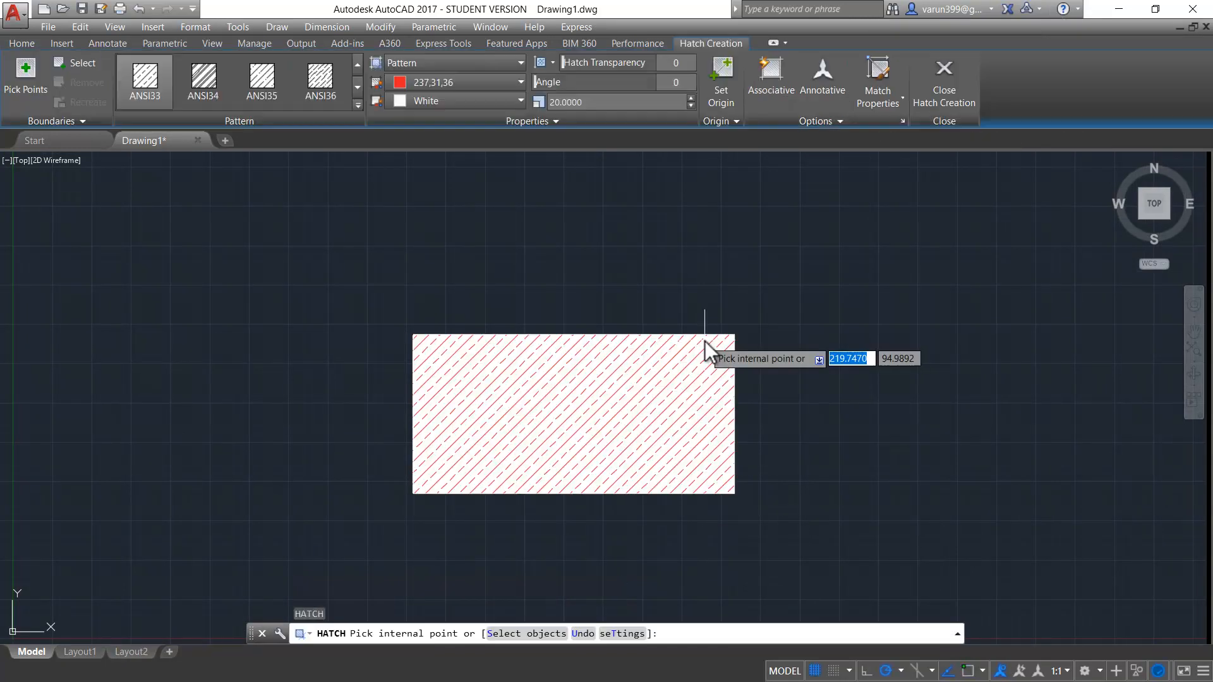
pyautogui.click(419, 83)
pyautogui.click(426, 104)
pyautogui.click(429, 101)
pyautogui.click(432, 122)
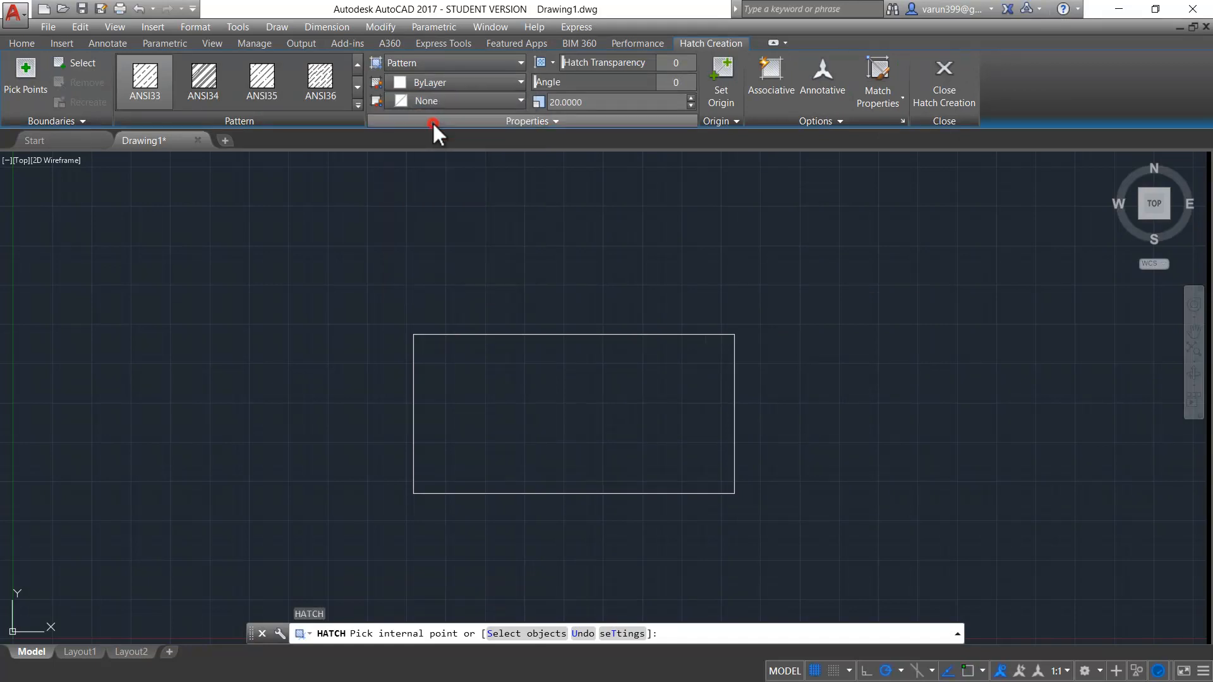
# - Hatch the inside of the rectangle with the AR-B816 brick pattern
pyautogui.click(358, 89)
pyautogui.click(356, 65)
pyautogui.click(272, 94)
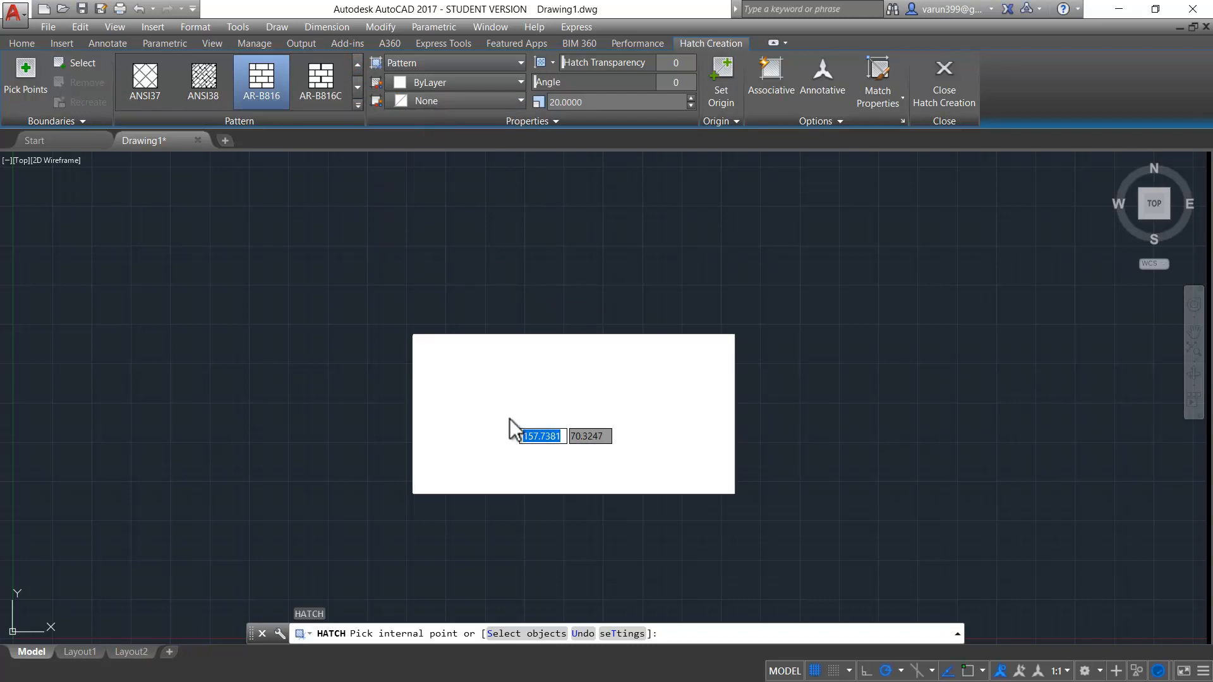
pyautogui.click(509, 418)
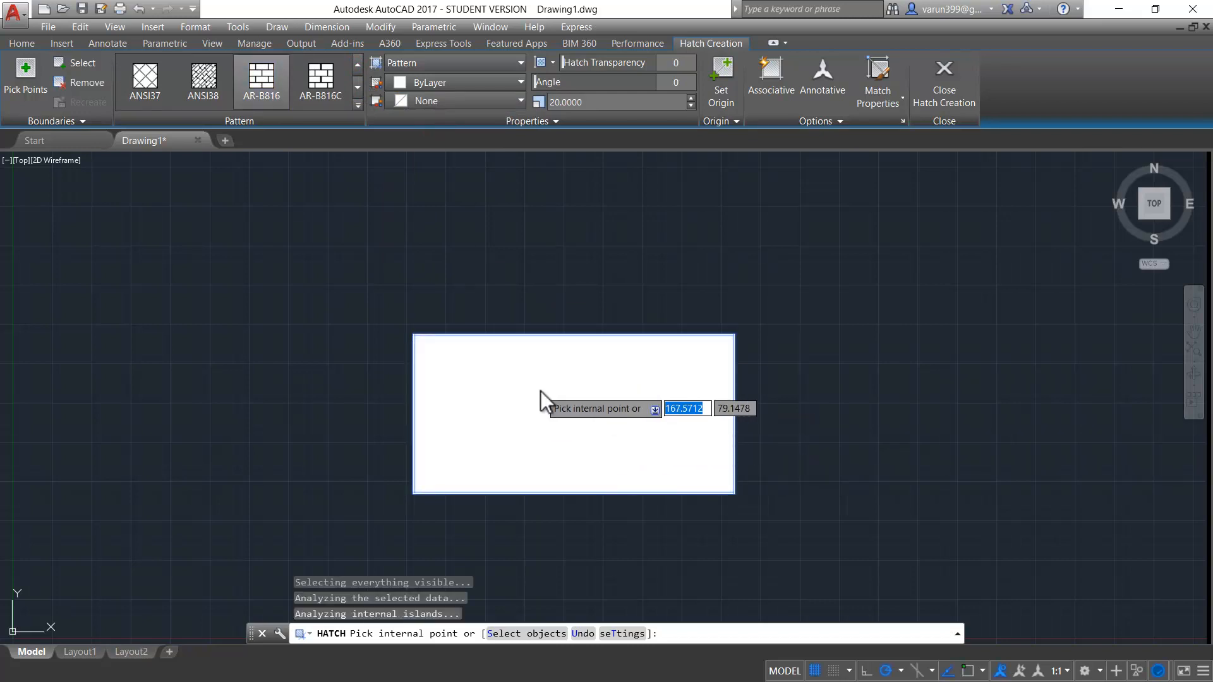
# - Set the brick hatch's pattern scale to 100
pyautogui.click(619, 102)
pyautogui.write('100')
pyautogui.press('Return')
pyautogui.scroll(4, 498, 453)
pyautogui.scroll(-4, 507, 413)
pyautogui.press('ctrl')
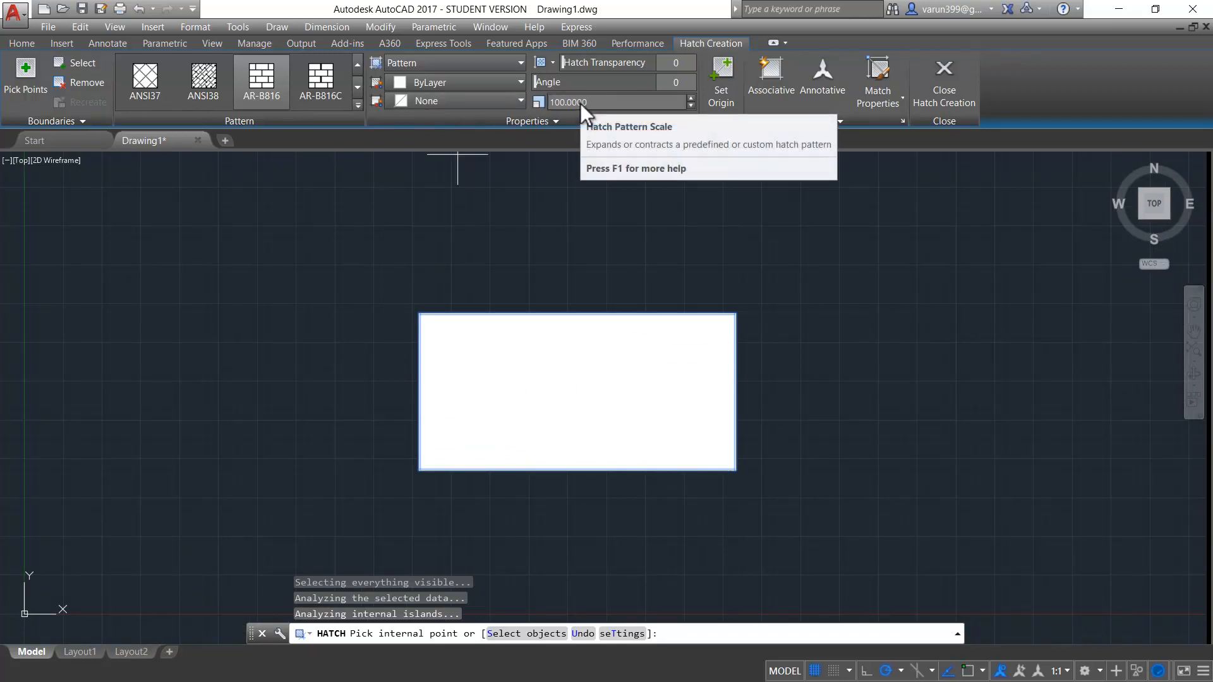
# - Set the brick hatch's pattern scale to 1
pyautogui.click(597, 102)
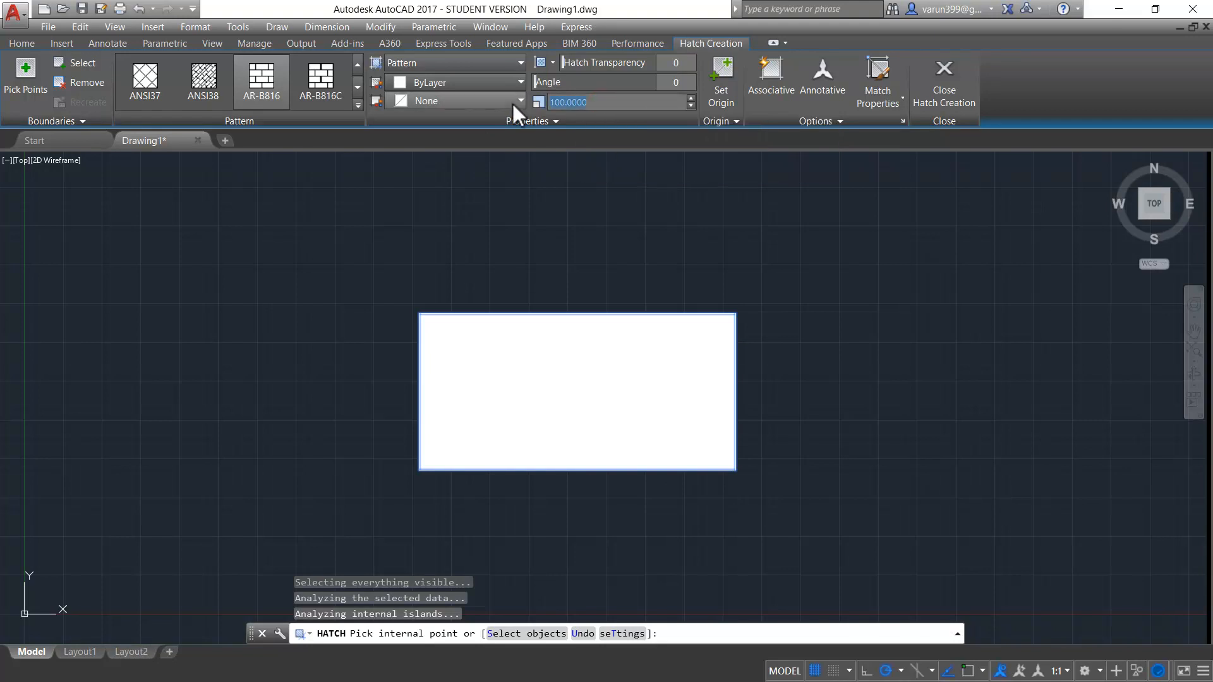
pyautogui.write('1')
pyautogui.press('Return')
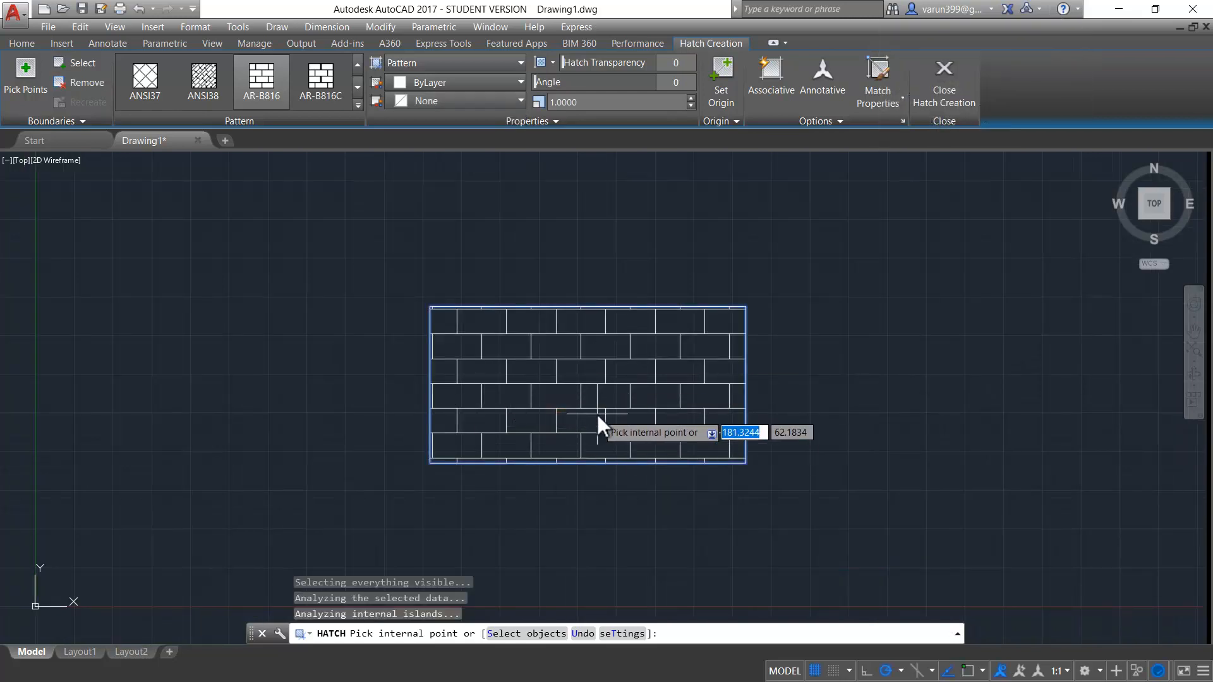
pyautogui.press('ctrl')
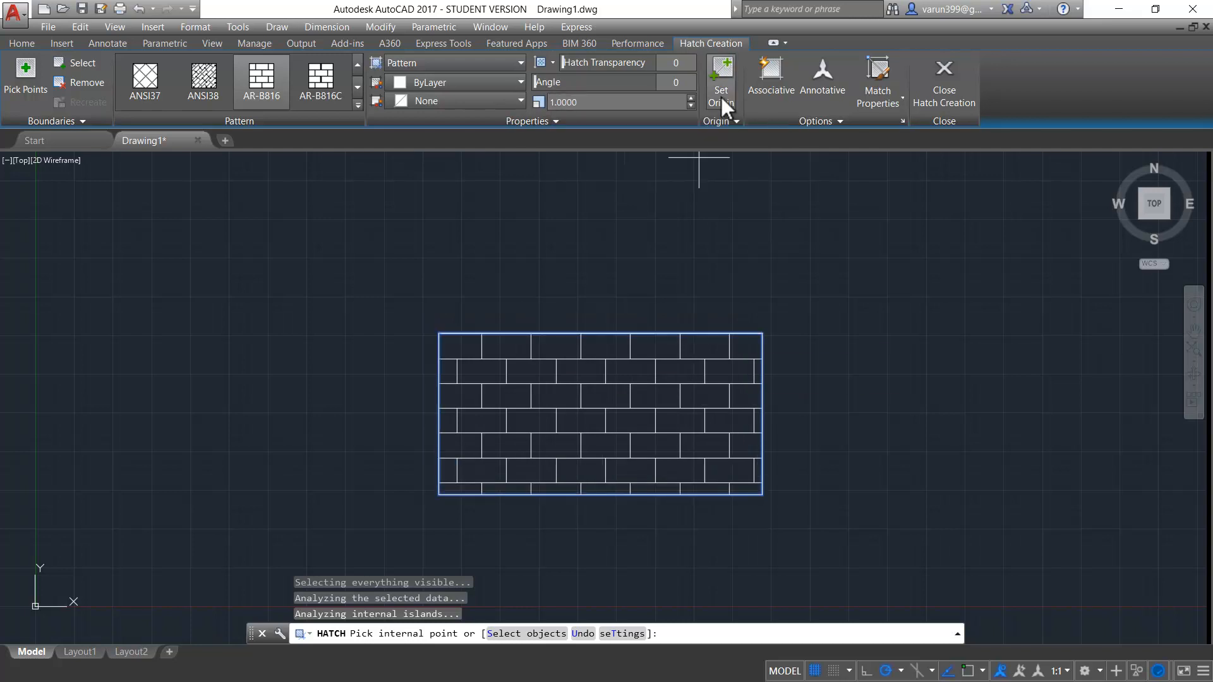
pyautogui.press('ctrl')
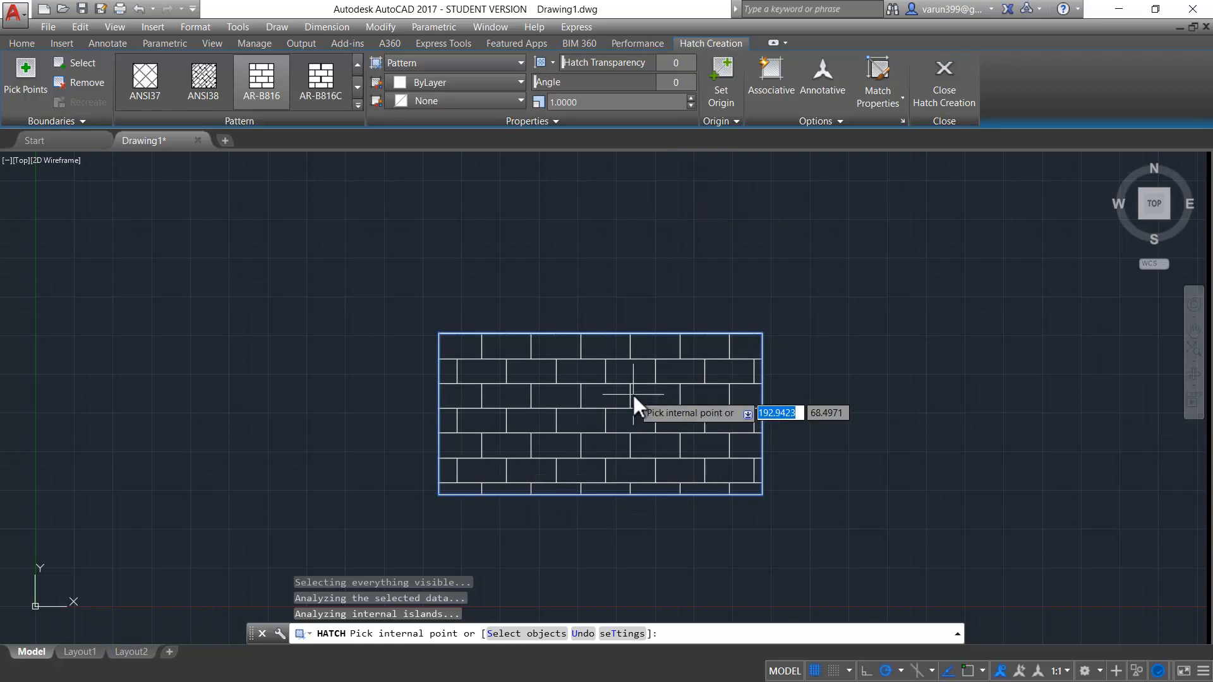
pyautogui.scroll(2, 453, 495)
pyautogui.scroll(-2, 462, 492)
pyautogui.scroll(1, 453, 492)
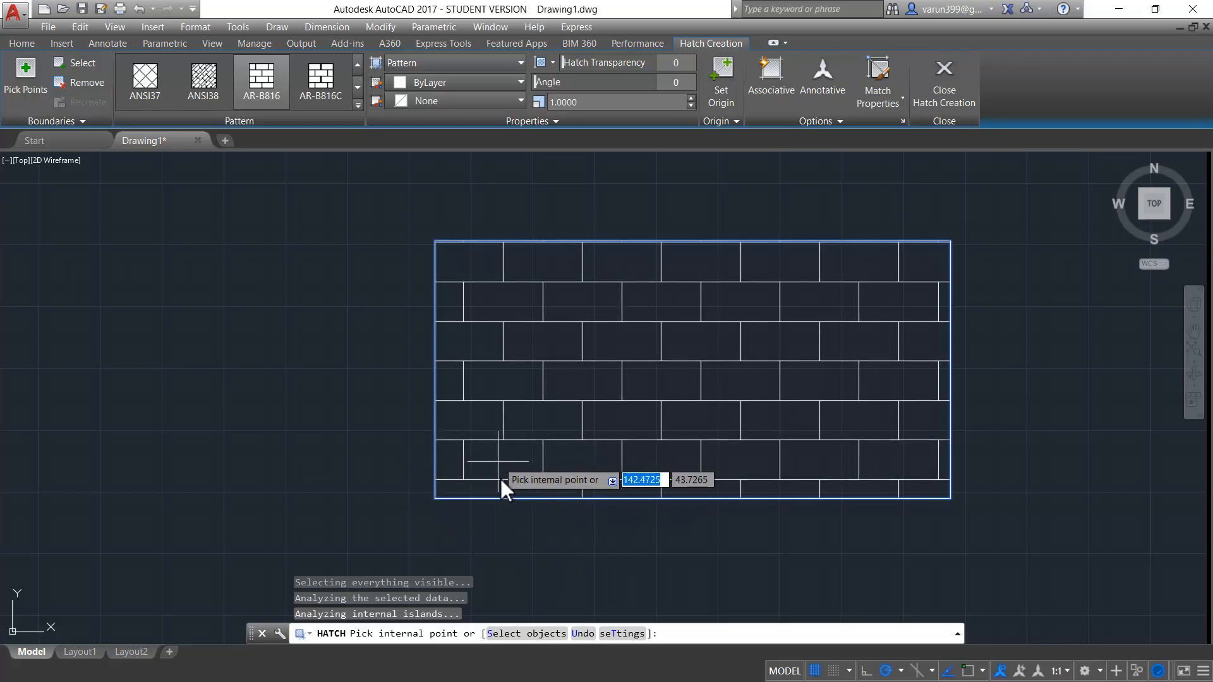
# - Set the brick hatch's origin to the bottom-left corner of the rectangle
pyautogui.click(734, 122)
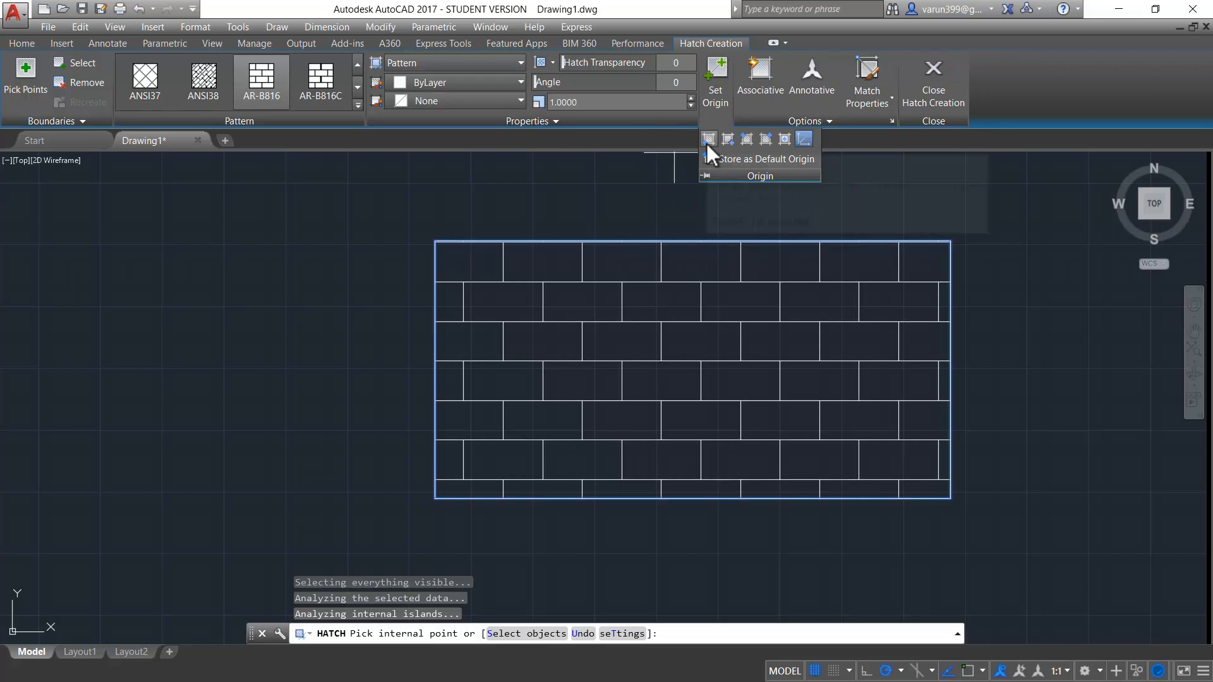
pyautogui.click(707, 141)
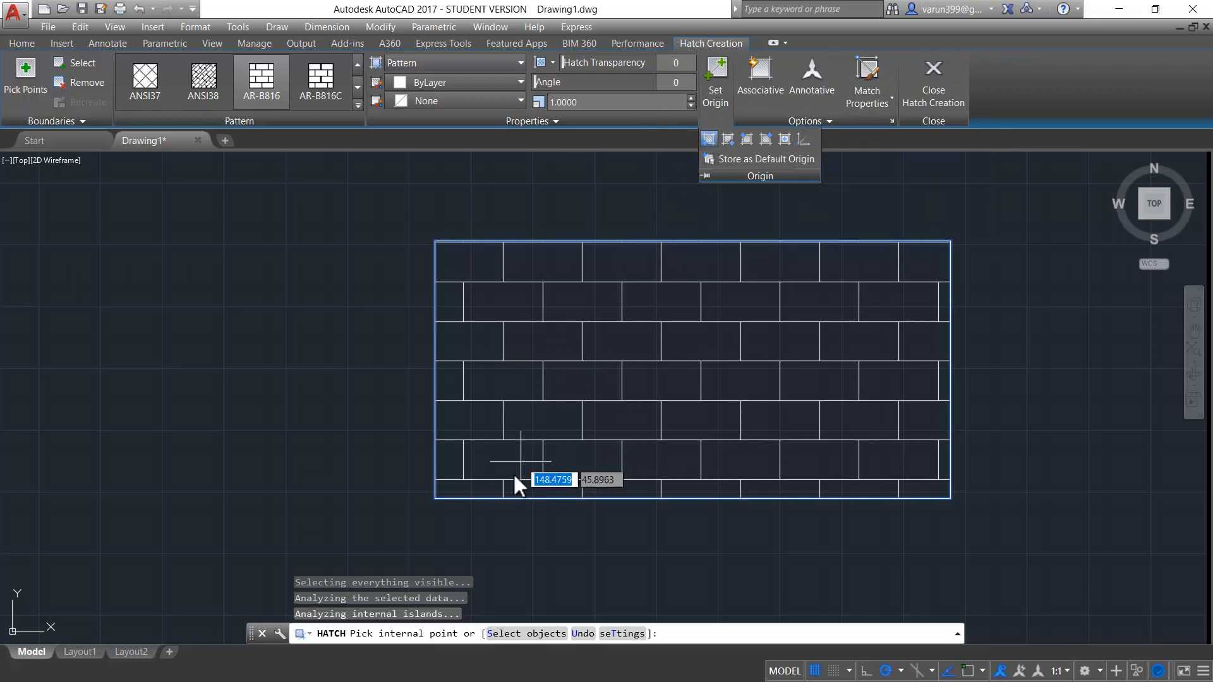
pyautogui.click(483, 464)
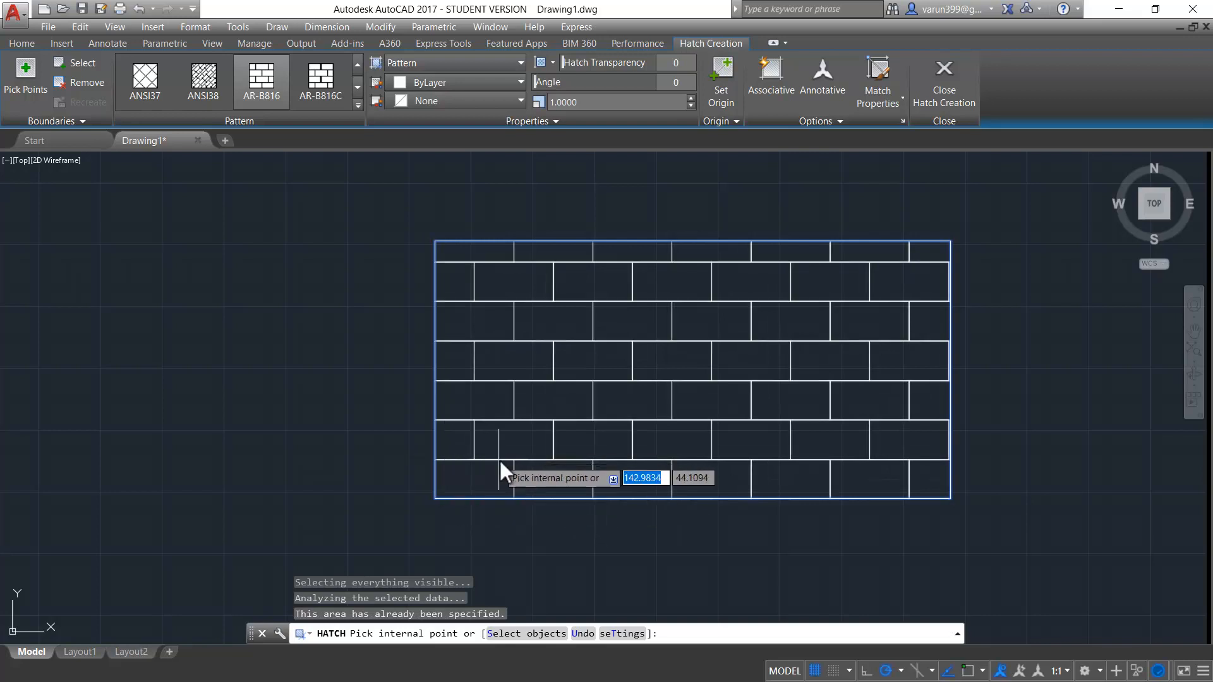
# - Set the brick hatch's origin to the bottom-right corner of the rectangle
pyautogui.click(720, 120)
pyautogui.click(728, 139)
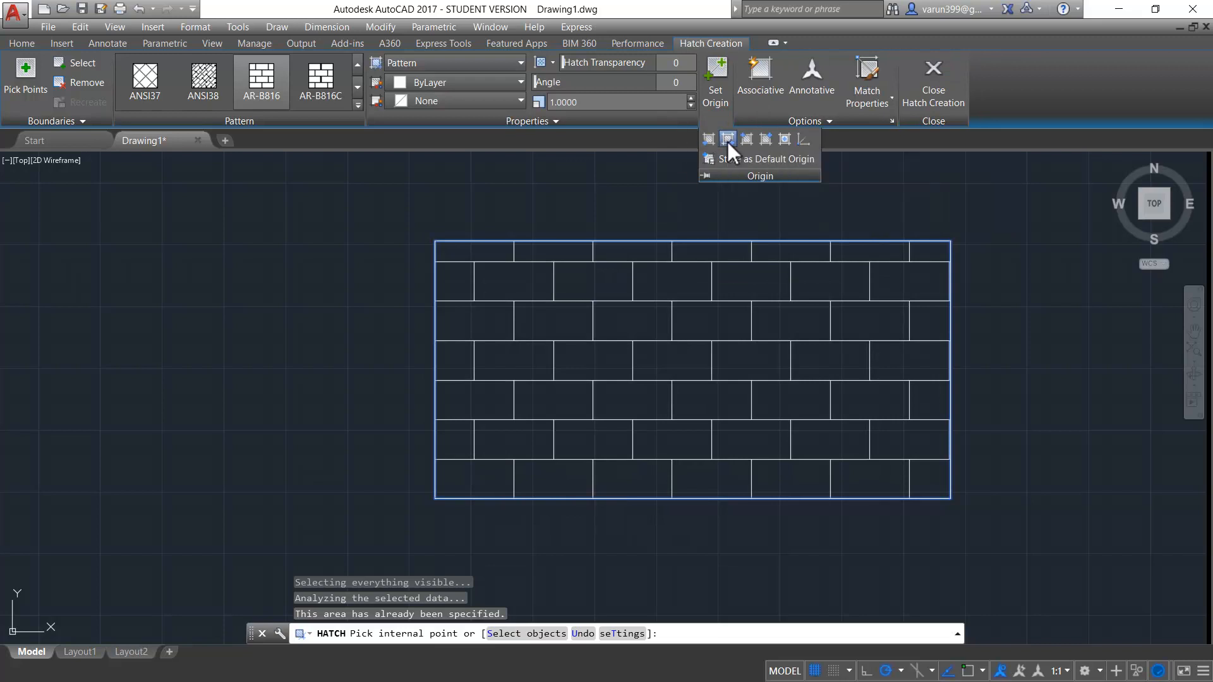
pyautogui.click(907, 430)
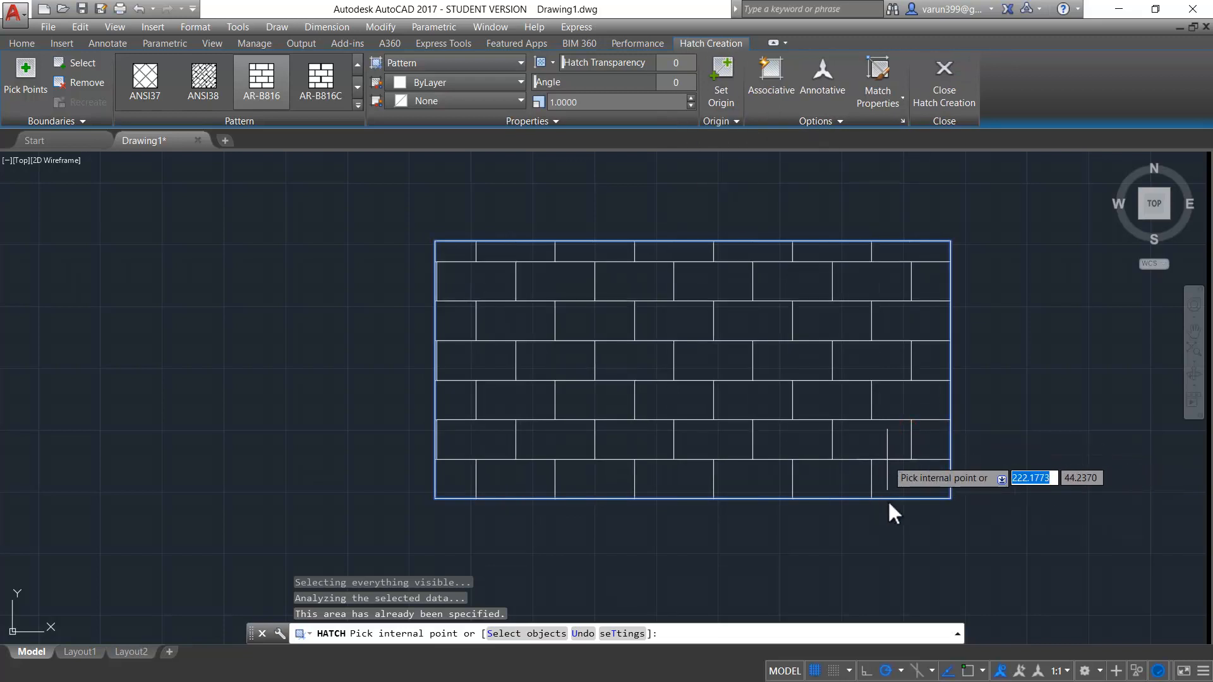
# - Increase the brick hatch's pattern scale to 2.2
pyautogui.click(727, 121)
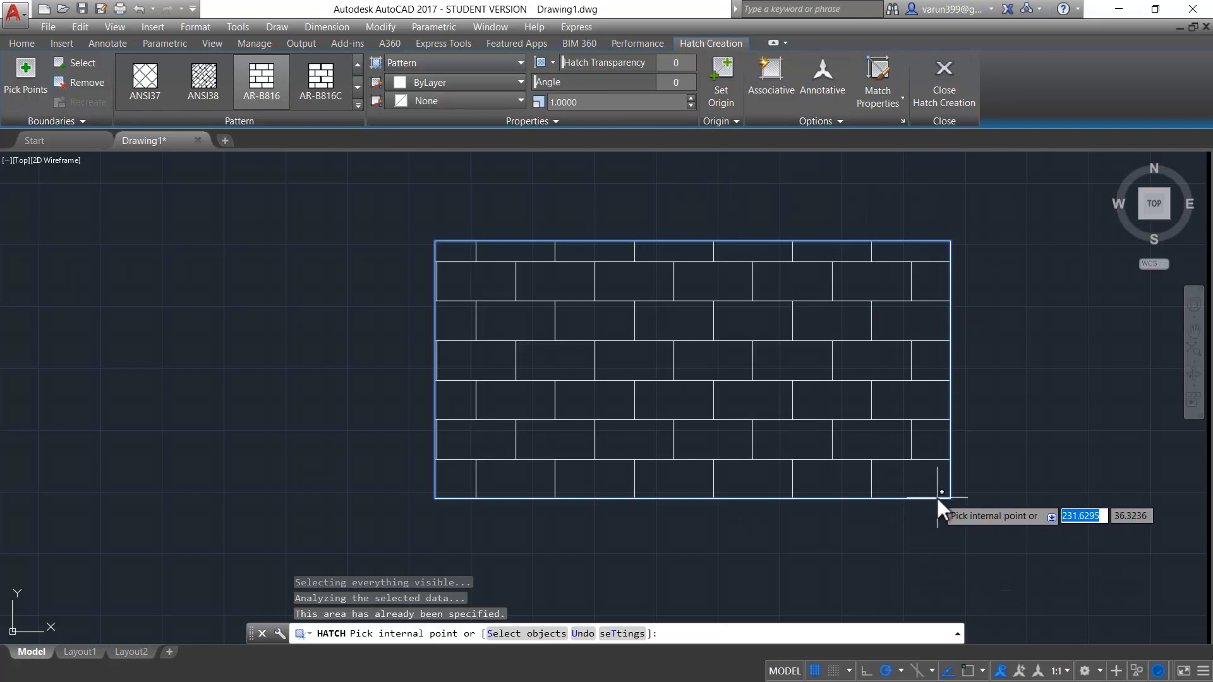
pyautogui.click(691, 99)
pyautogui.click(691, 99)
pyautogui.click(691, 98)
pyautogui.click(691, 99)
pyautogui.click(691, 98)
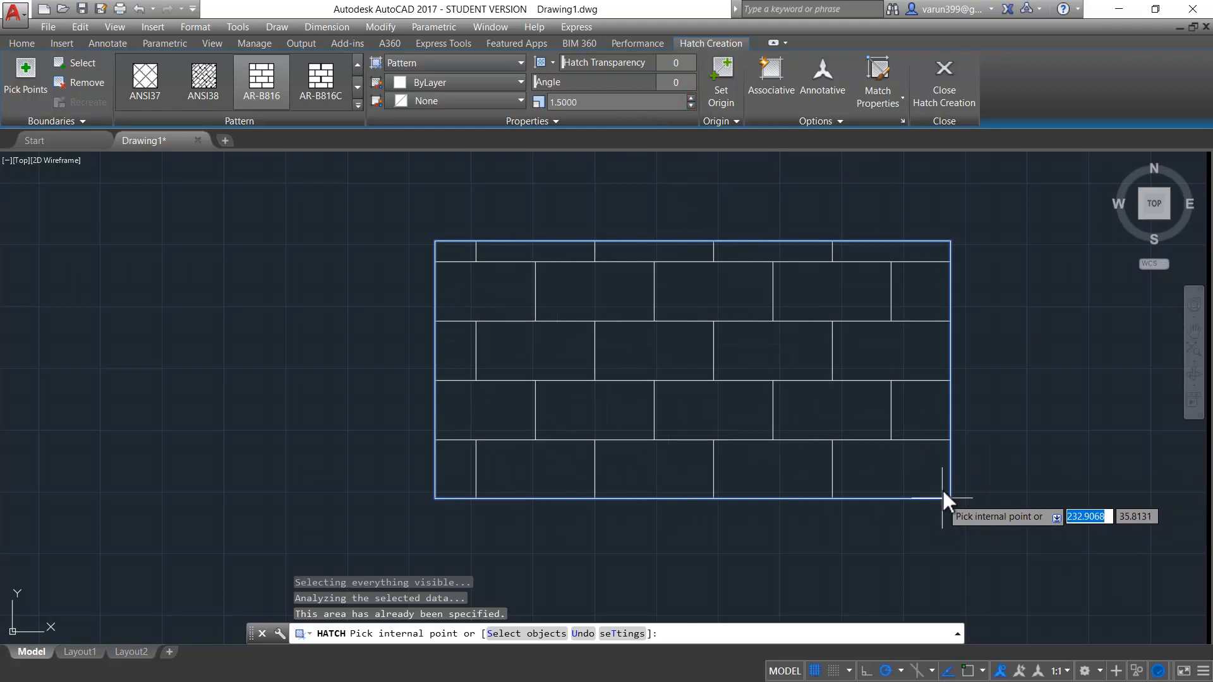
pyautogui.click(691, 99)
pyautogui.click(691, 99)
pyautogui.click(691, 99)
pyautogui.click(691, 99)
pyautogui.click(691, 99)
pyautogui.click(691, 98)
pyautogui.click(691, 98)
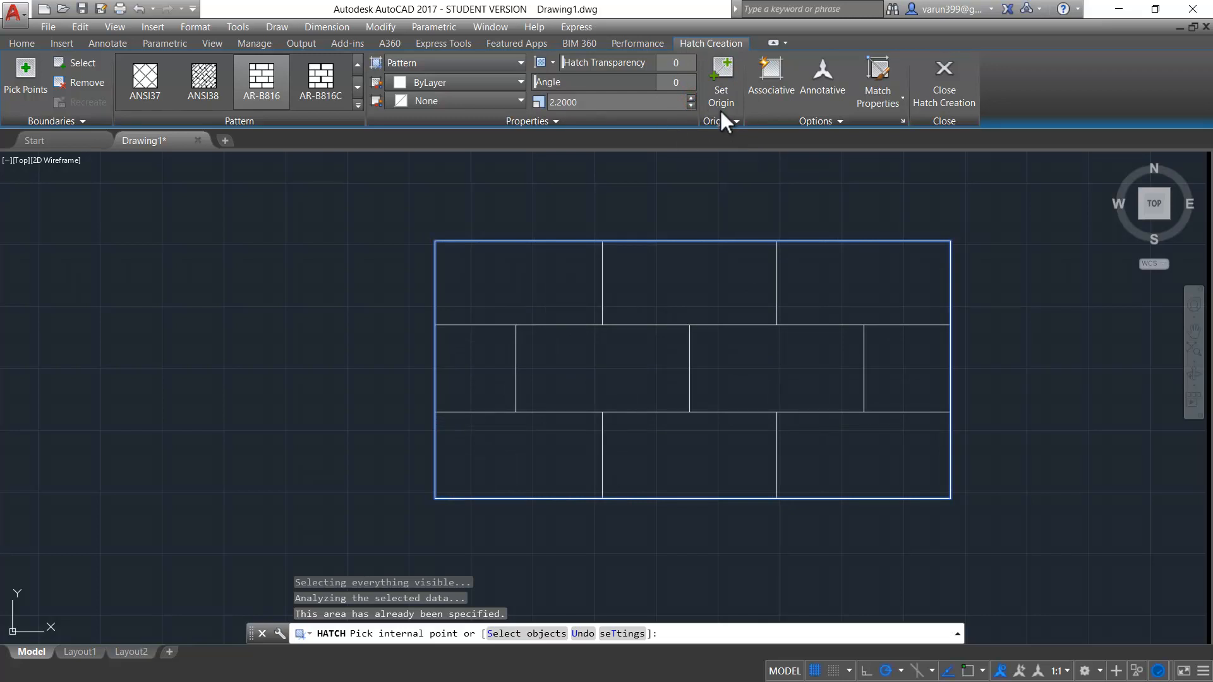
# - Draw a second rectangle beside the brick-hatched one, on its right-hand side
pyautogui.write('rec')
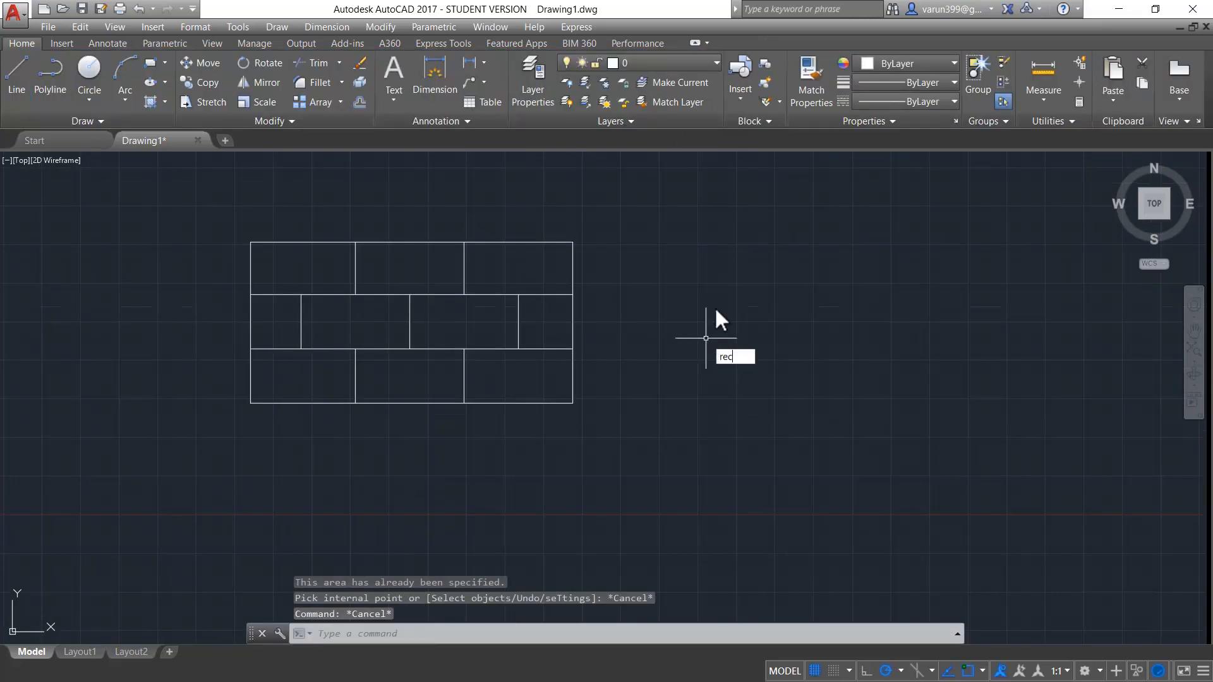
pyautogui.press('Return')
pyautogui.click(749, 203)
pyautogui.click(996, 382)
pyautogui.moveTo(1006, 417)
pyautogui.mouseDown(button='middle')
pyautogui.moveTo(719, 366)
pyautogui.moveTo(692, 477)
pyautogui.mouseUp(button='middle')
# - Draw a circle to the right of the second rectangle
pyautogui.write('c')
pyautogui.press('Return')
pyautogui.click(968, 335)
pyautogui.click(996, 428)
pyautogui.press('Escape')
pyautogui.moveTo(705, 420); pyautogui.dragTo(688, 488, button='middle')
pyautogui.press('Escape')
pyautogui.press('Escape')
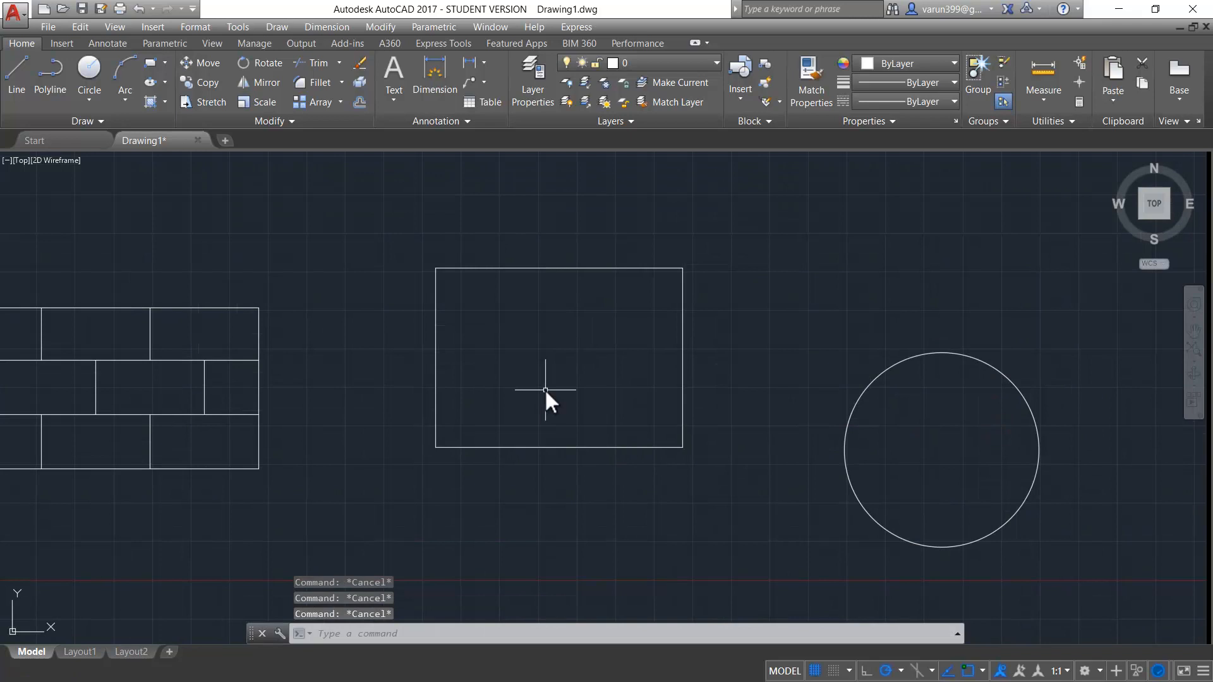
# - Hatch the second rectangle with the SOLID pattern in red 205,32,39
pyautogui.write('h')
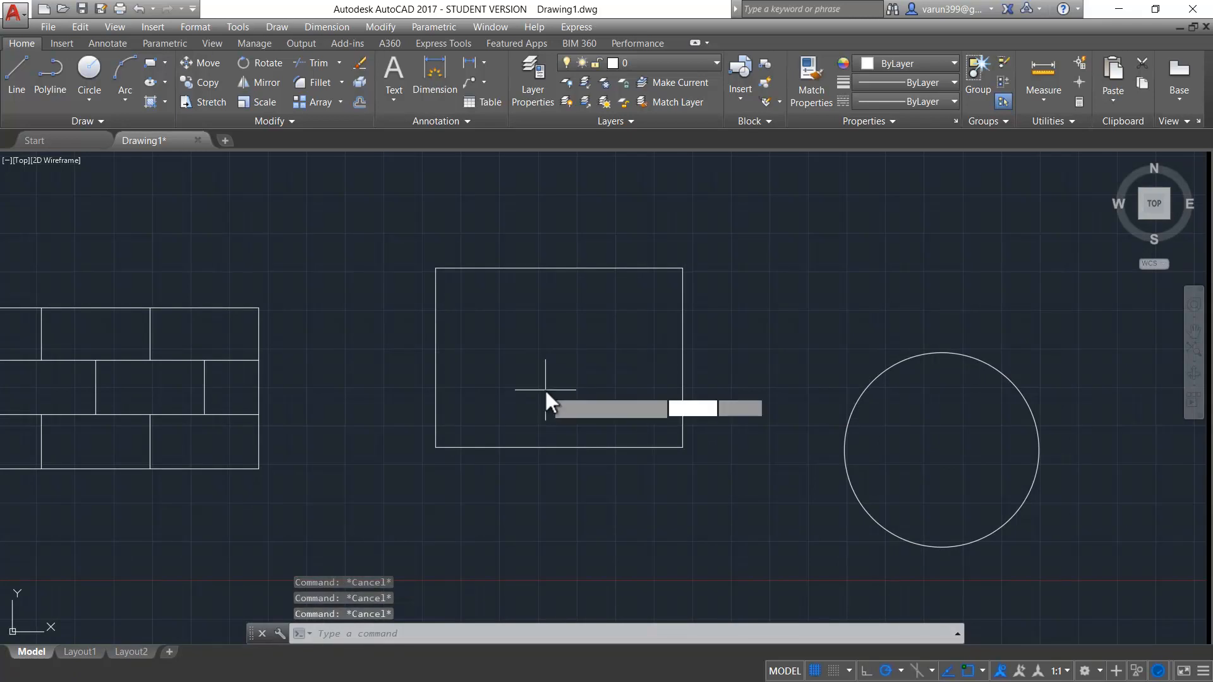
pyautogui.press('Return')
pyautogui.click(356, 64)
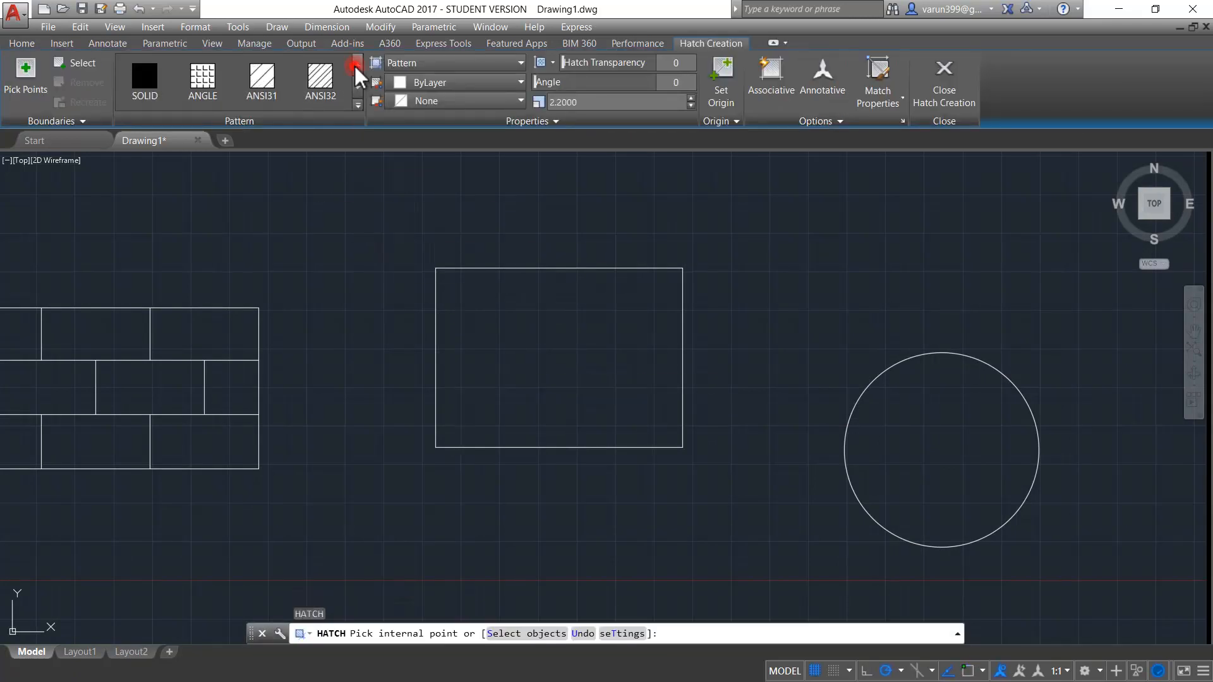
pyautogui.click(152, 71)
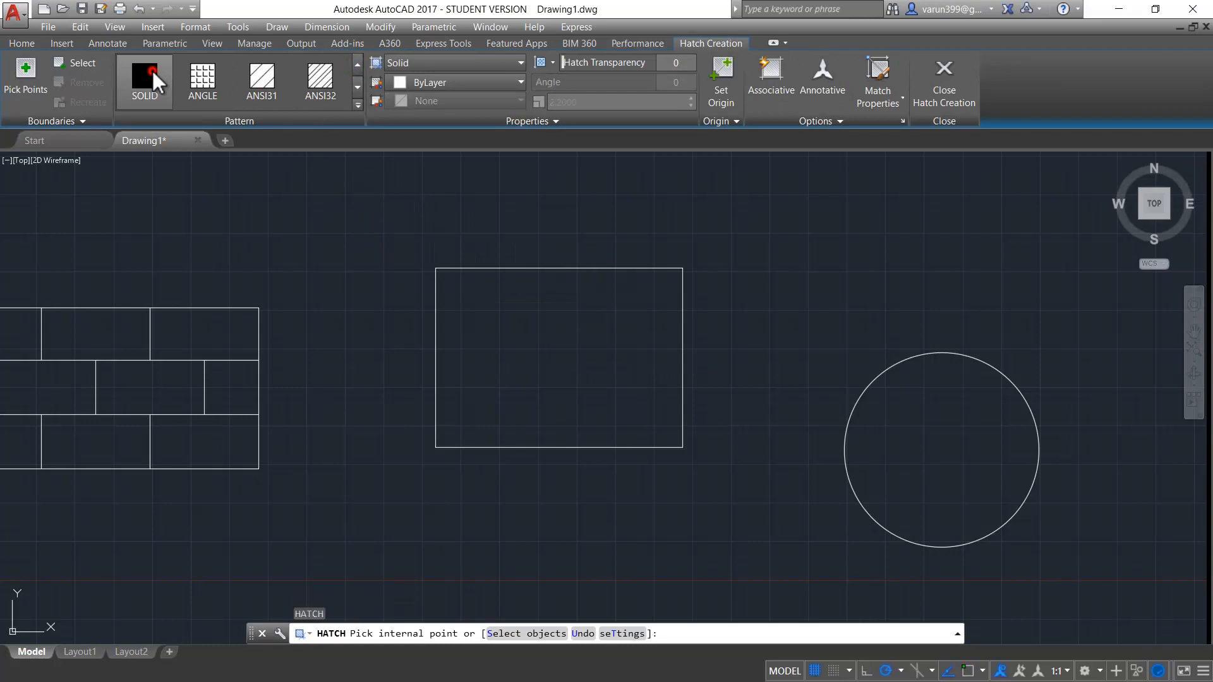
pyautogui.click(501, 328)
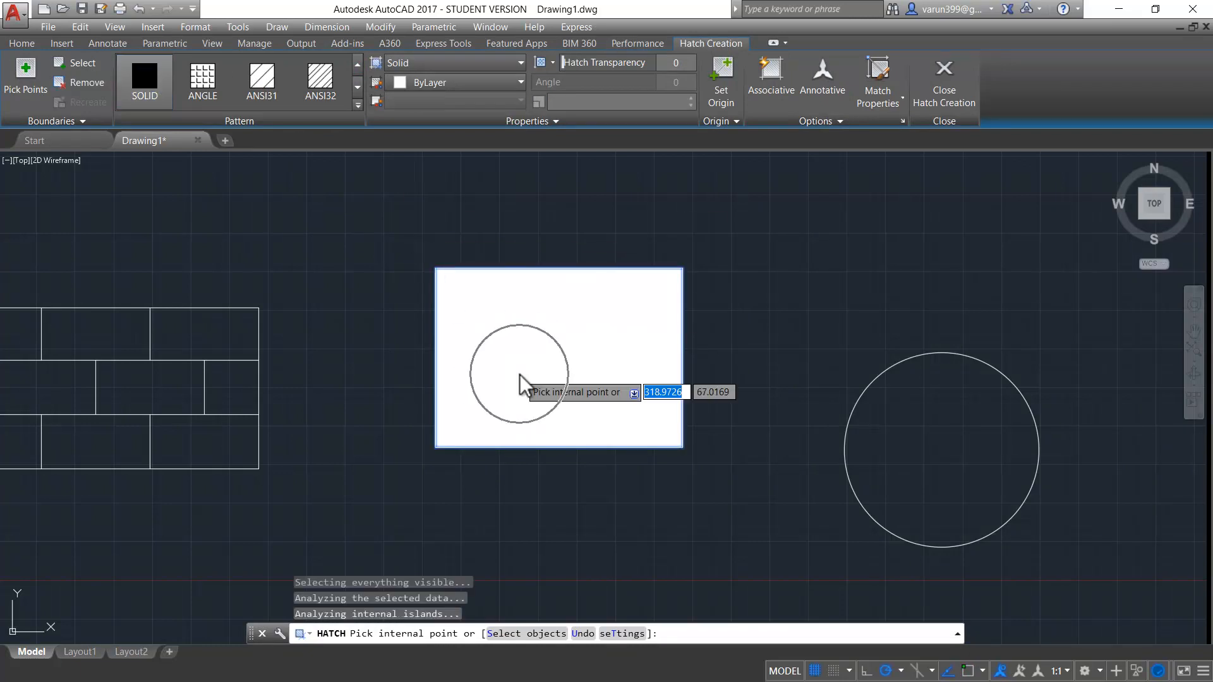
pyautogui.click(431, 82)
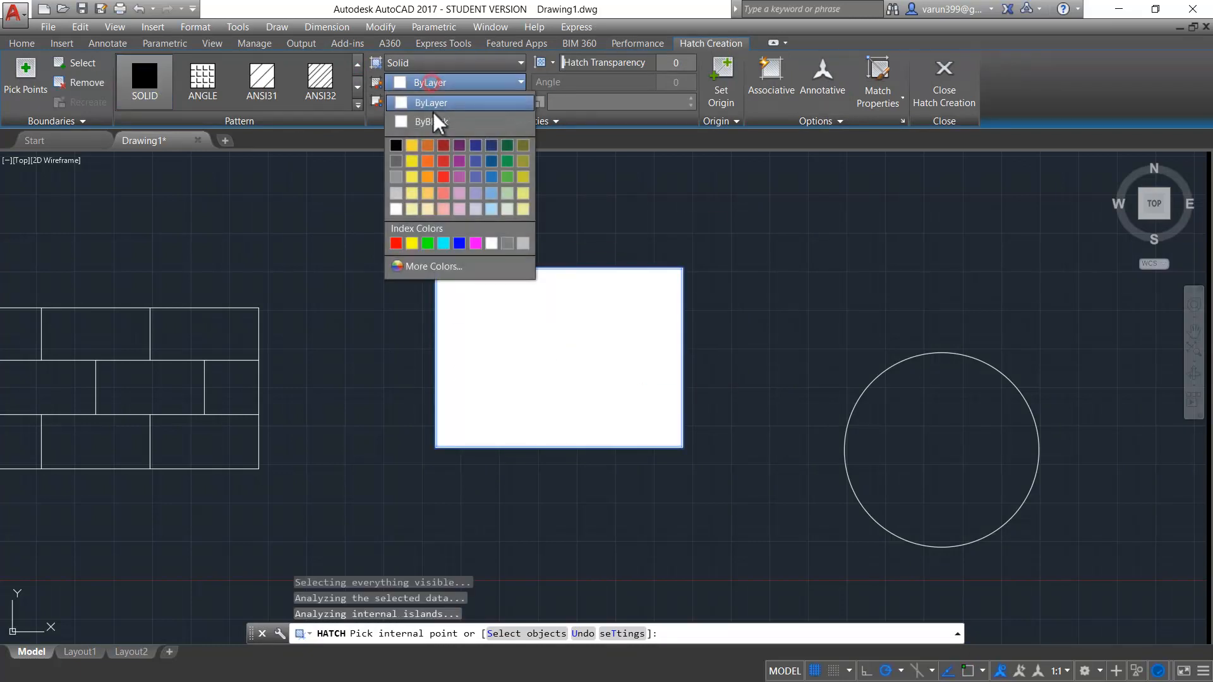
pyautogui.click(440, 161)
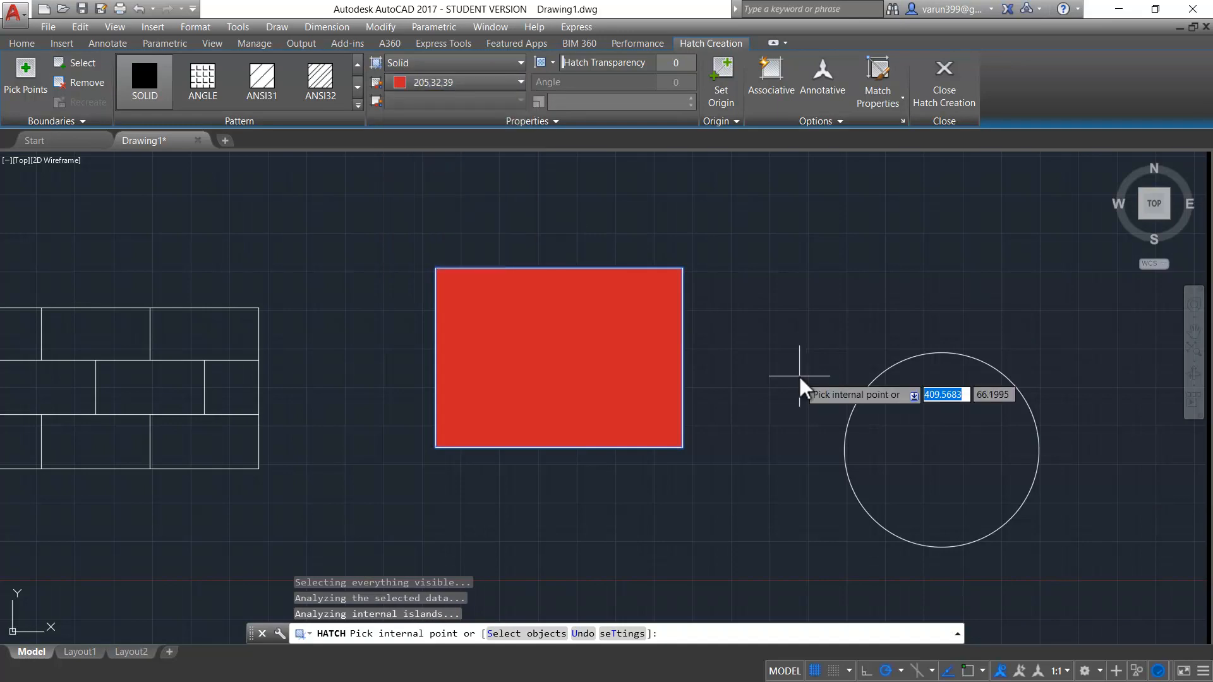
# - Change the rectangle's solid fill to the GR_SPHER gradient pattern
pyautogui.click(357, 88)
pyautogui.click(356, 88)
pyautogui.click(356, 89)
pyautogui.click(357, 88)
pyautogui.click(356, 88)
pyautogui.click(357, 88)
pyautogui.click(356, 88)
pyautogui.click(356, 88)
pyautogui.click(357, 88)
pyautogui.click(356, 89)
pyautogui.click(149, 82)
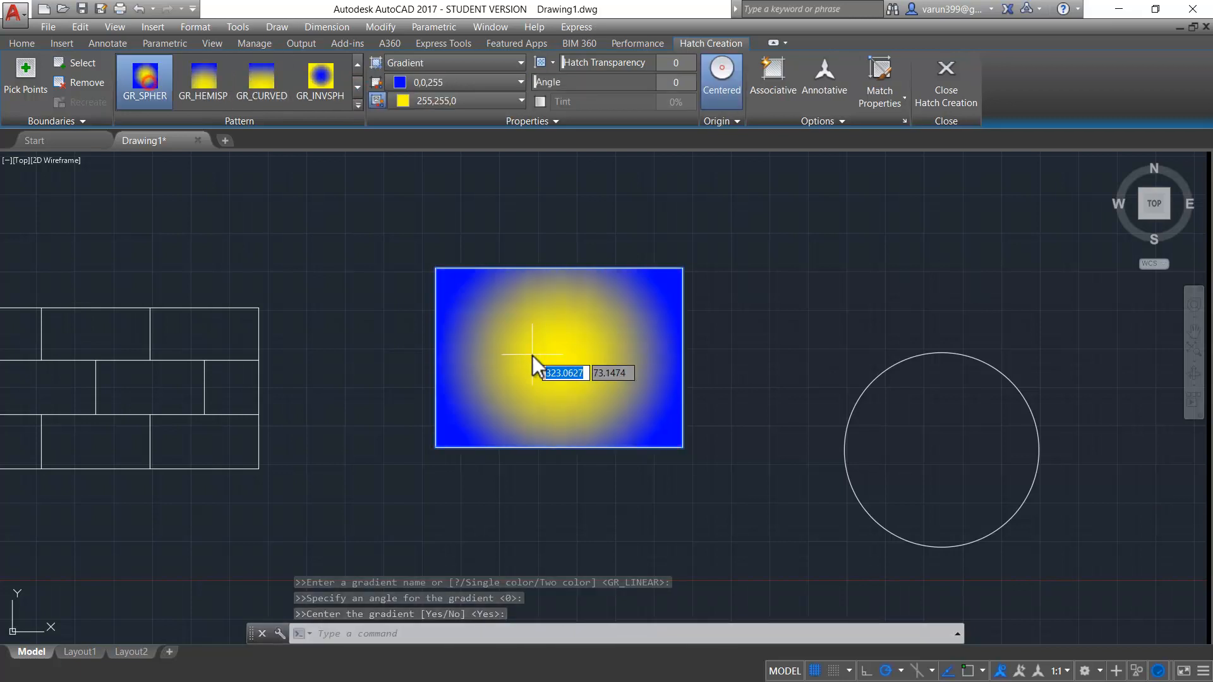
# - Add the circle to the gradient hatch and change the gradient pattern to GR_INVSPH
pyautogui.click(939, 449)
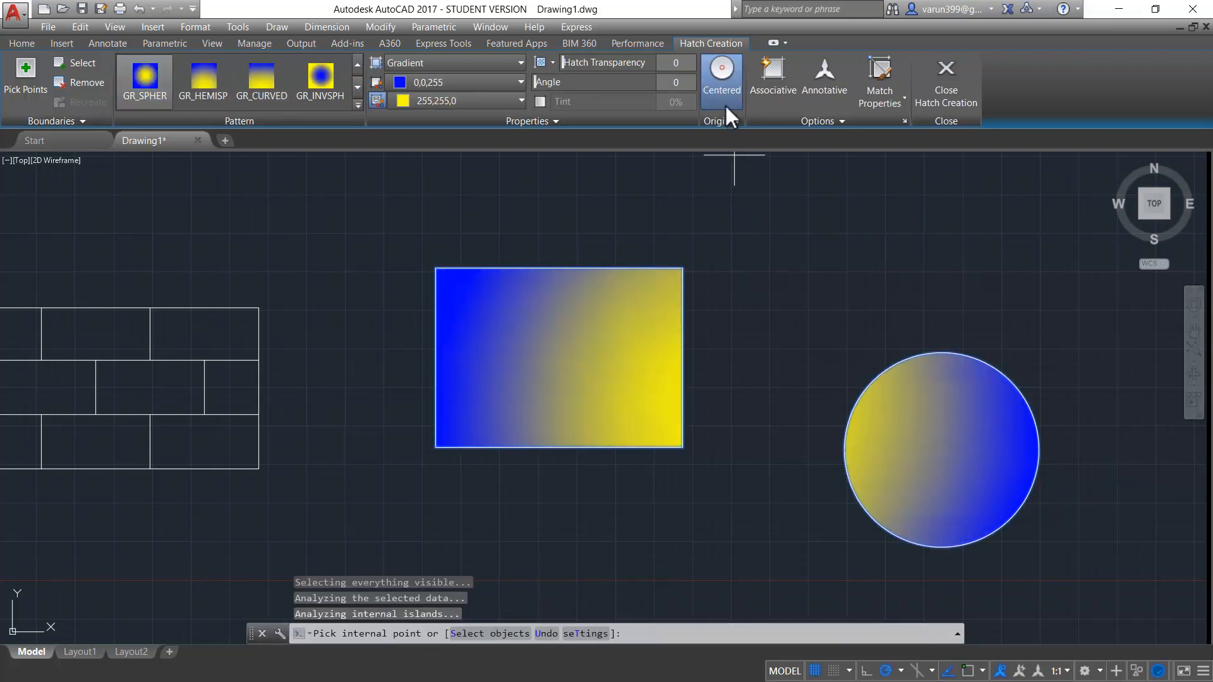
pyautogui.click(321, 83)
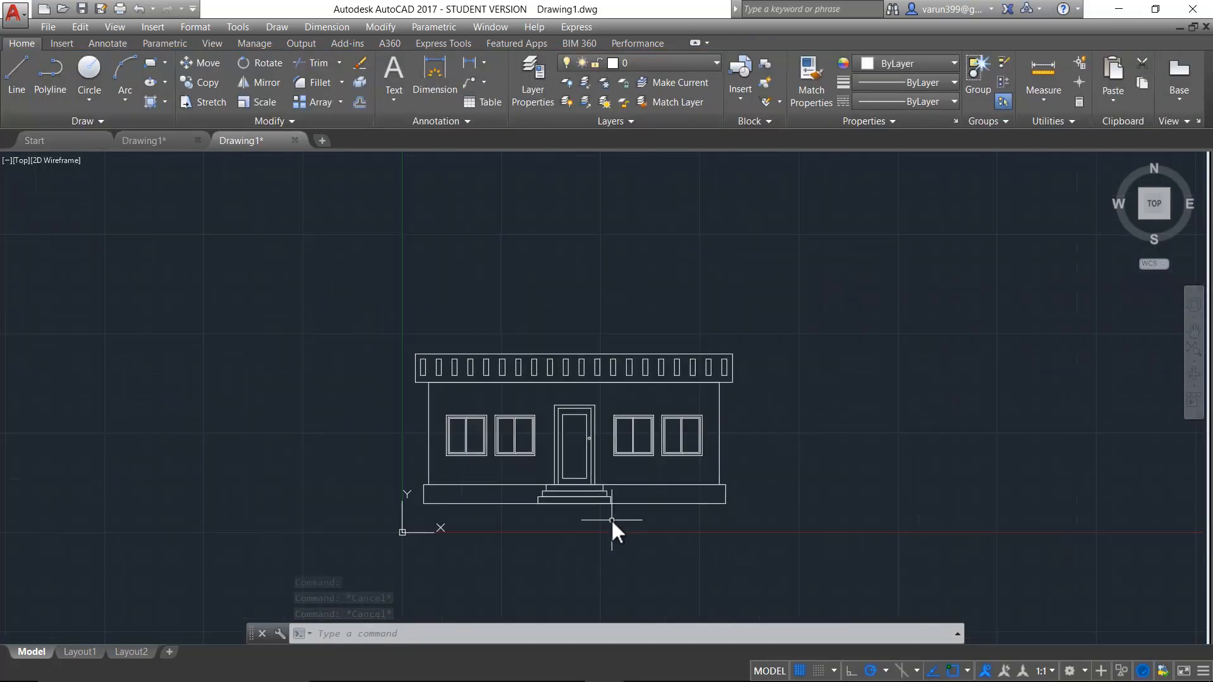
# - In the house elevation drawing, hatch the plinth on both sides of the entrance steps with the GRAVEL pattern
pyautogui.scroll(3, 665, 498)
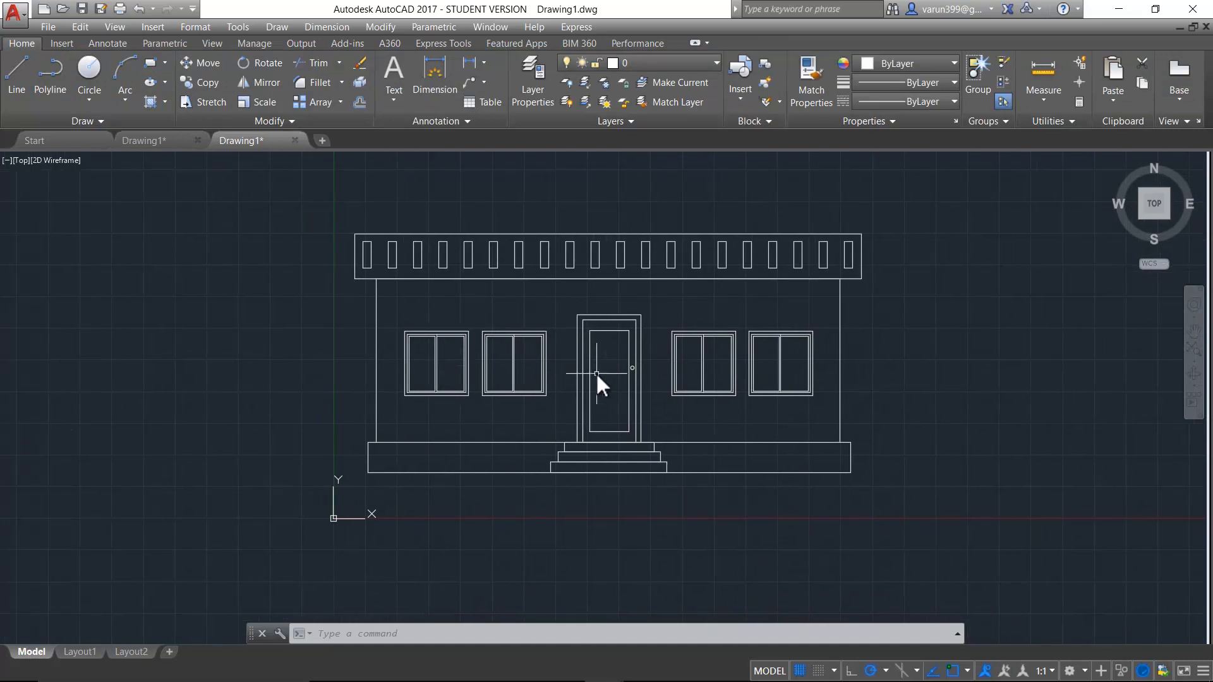
pyautogui.moveTo(547, 410); pyautogui.dragTo(504, 398, button='middle')
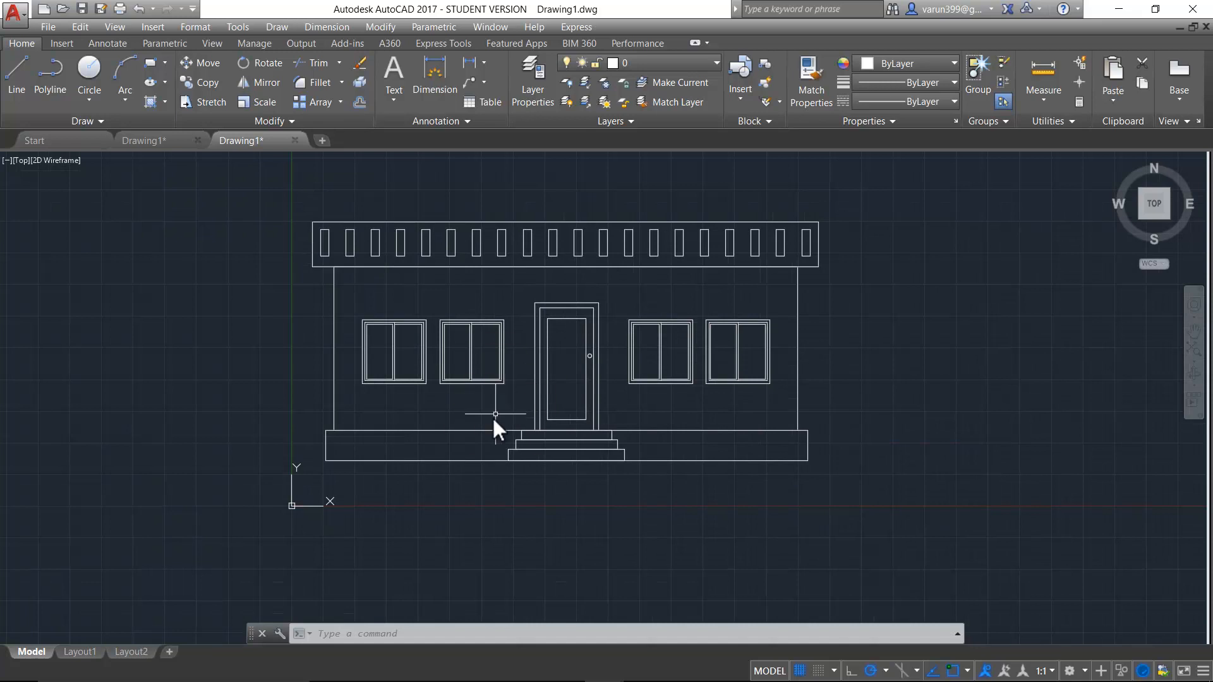
pyautogui.press('ctrl')
pyautogui.write('h')
pyautogui.press('Return')
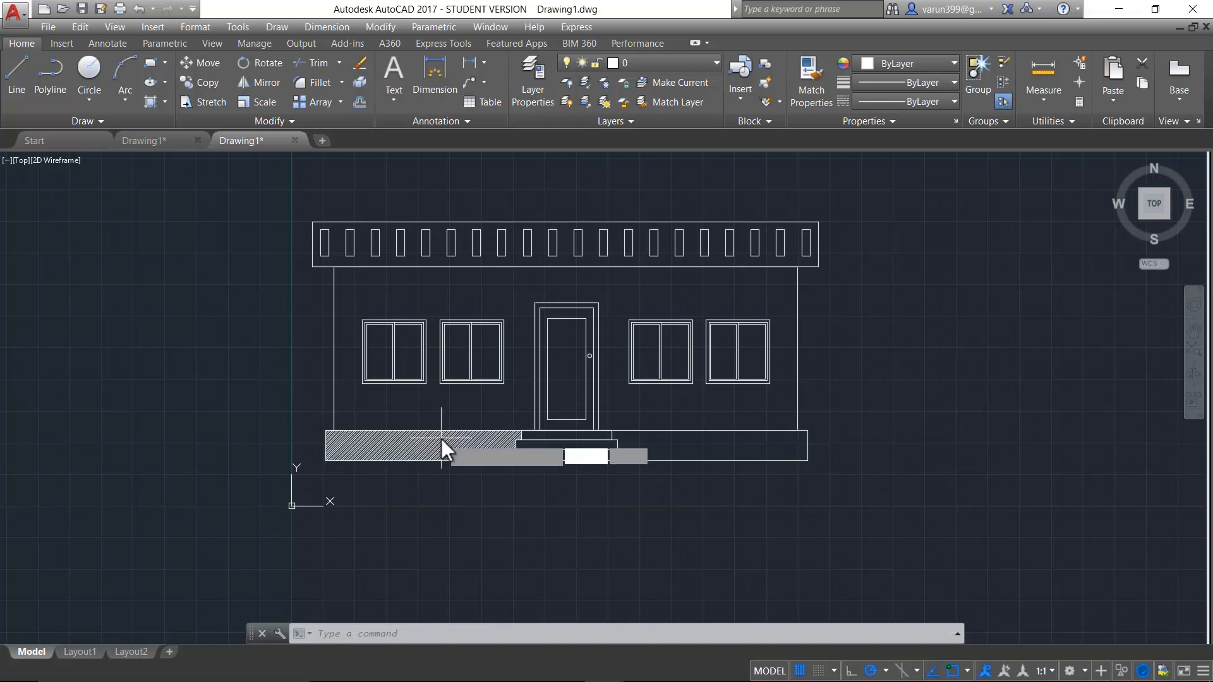
pyautogui.press('ctrl')
pyautogui.click(379, 406)
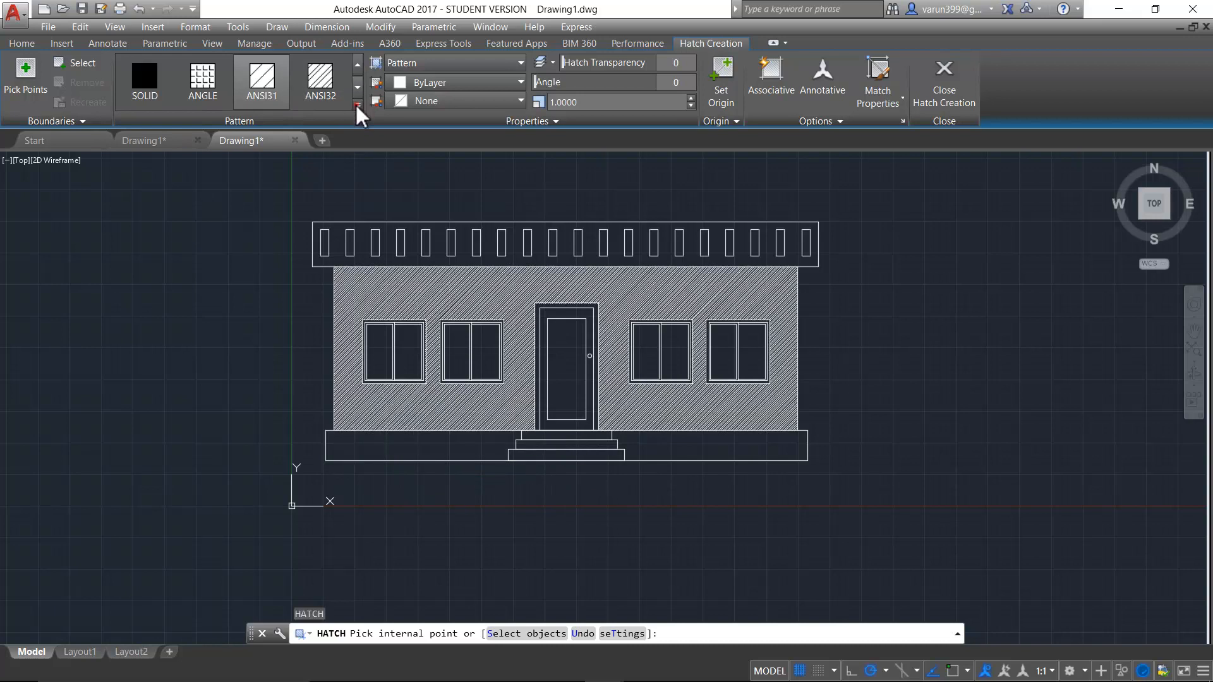
pyautogui.click(357, 104)
pyautogui.moveTo(358, 92); pyautogui.dragTo(346, 192)
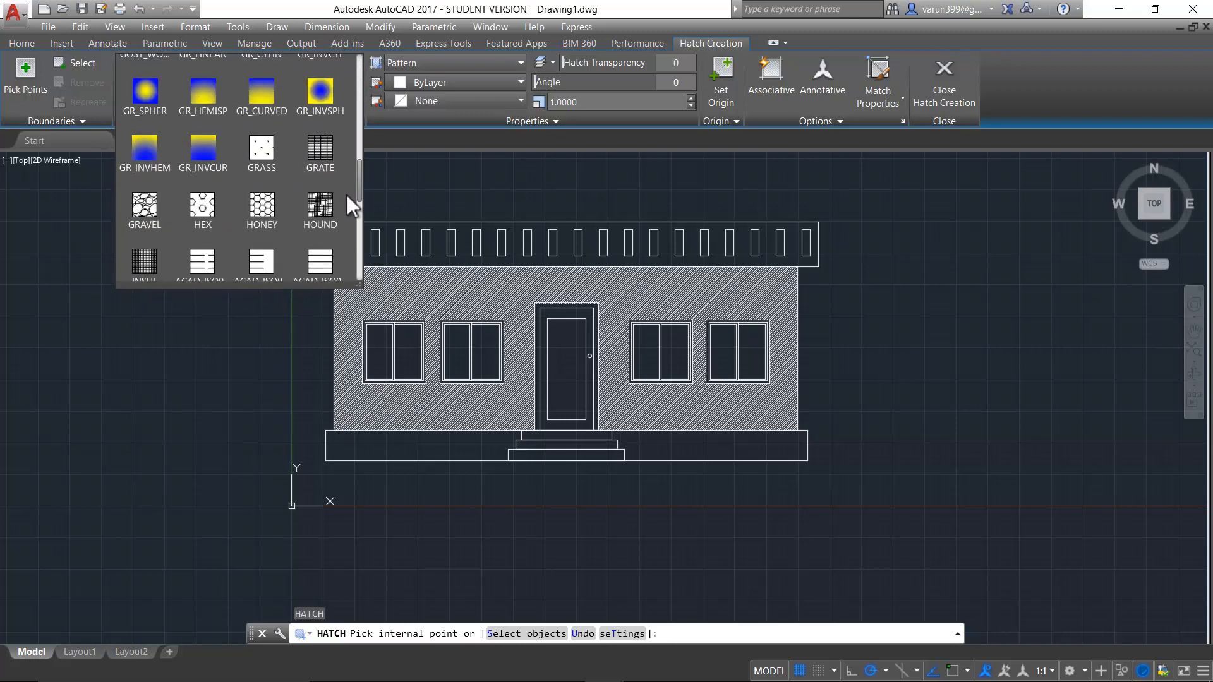
pyautogui.click(146, 188)
pyautogui.click(427, 448)
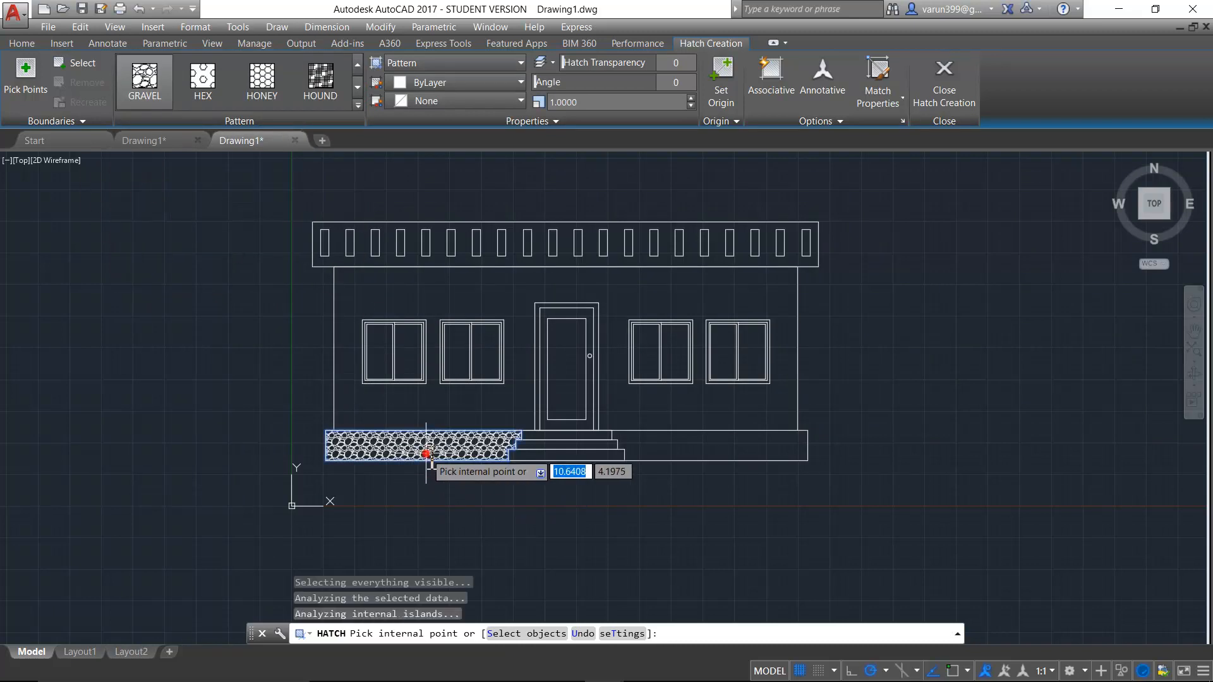
pyautogui.click(678, 454)
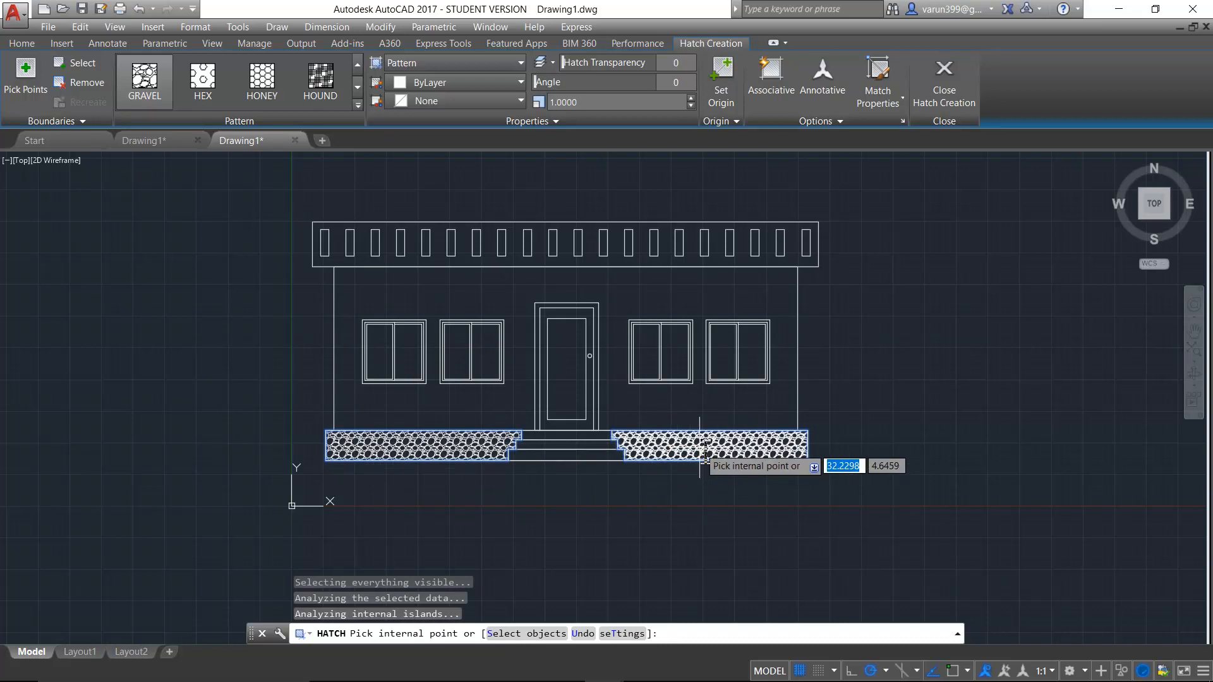
# - Set the plinth hatch's pattern scale to 2.7 and finish the hatch
pyautogui.click(689, 98)
pyautogui.click(689, 98)
pyautogui.click(689, 98)
pyautogui.click(689, 98)
pyautogui.click(689, 98)
pyautogui.click(690, 97)
pyautogui.click(689, 98)
pyautogui.click(689, 98)
pyautogui.click(689, 98)
pyautogui.click(689, 98)
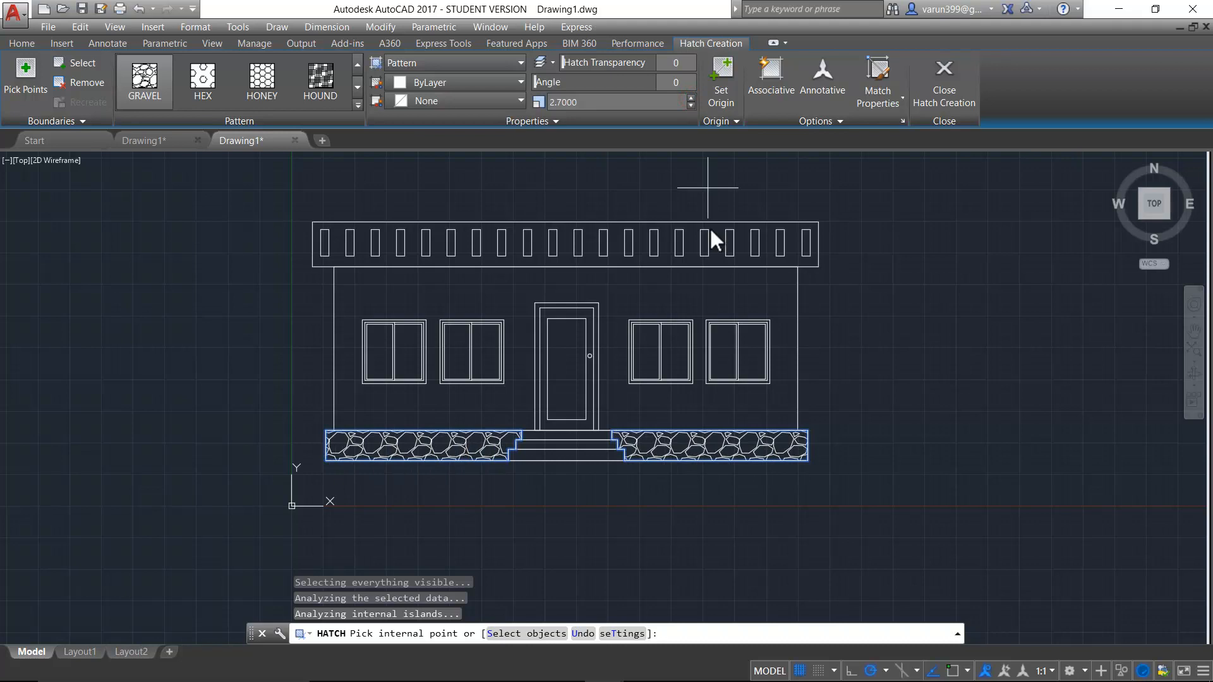
pyautogui.press('Escape')
pyautogui.press('Escape')
pyautogui.press('Escape')
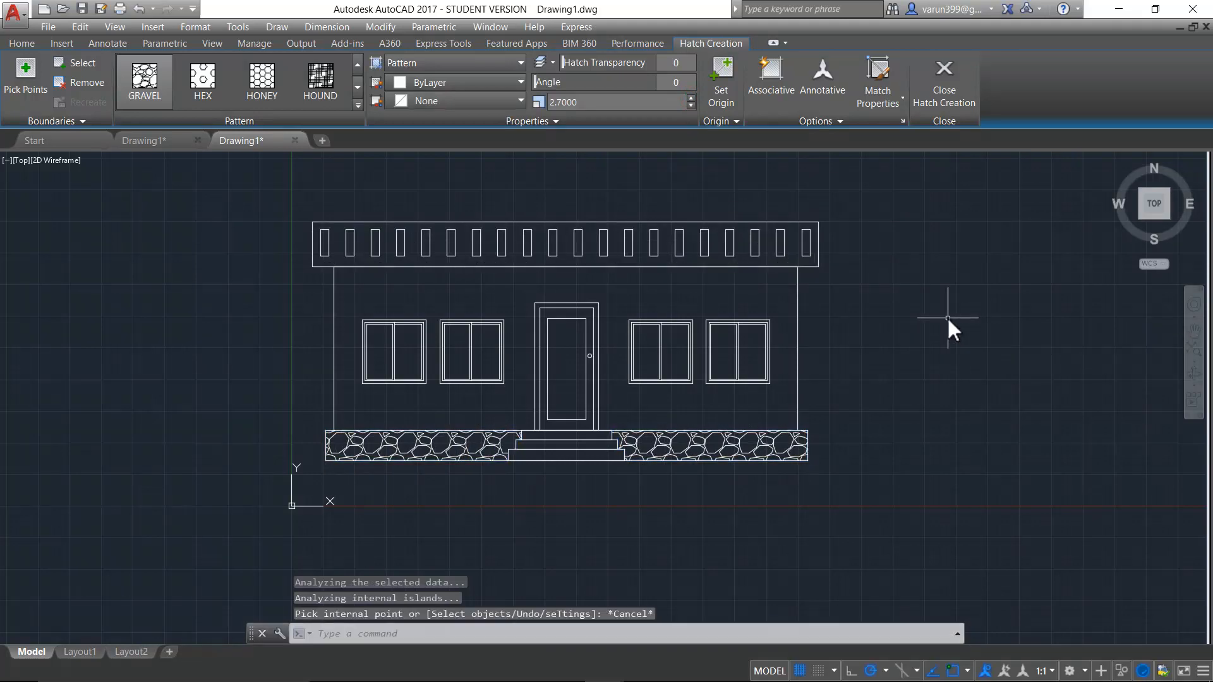
# - Apply a new AR-B816 brick hatch to the house wall around the windows and door
pyautogui.write('h')
pyautogui.press('Return')
pyautogui.click(359, 63)
pyautogui.click(359, 63)
pyautogui.click(358, 63)
pyautogui.click(359, 63)
pyautogui.click(359, 63)
pyautogui.click(358, 63)
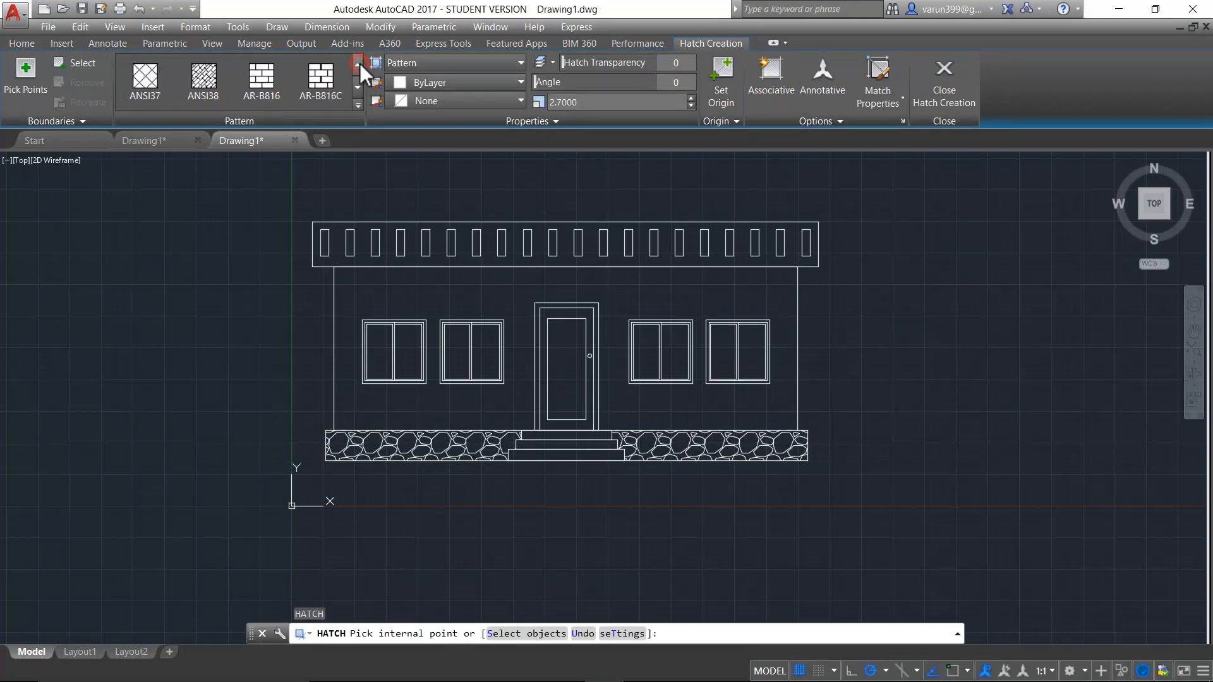
pyautogui.click(266, 77)
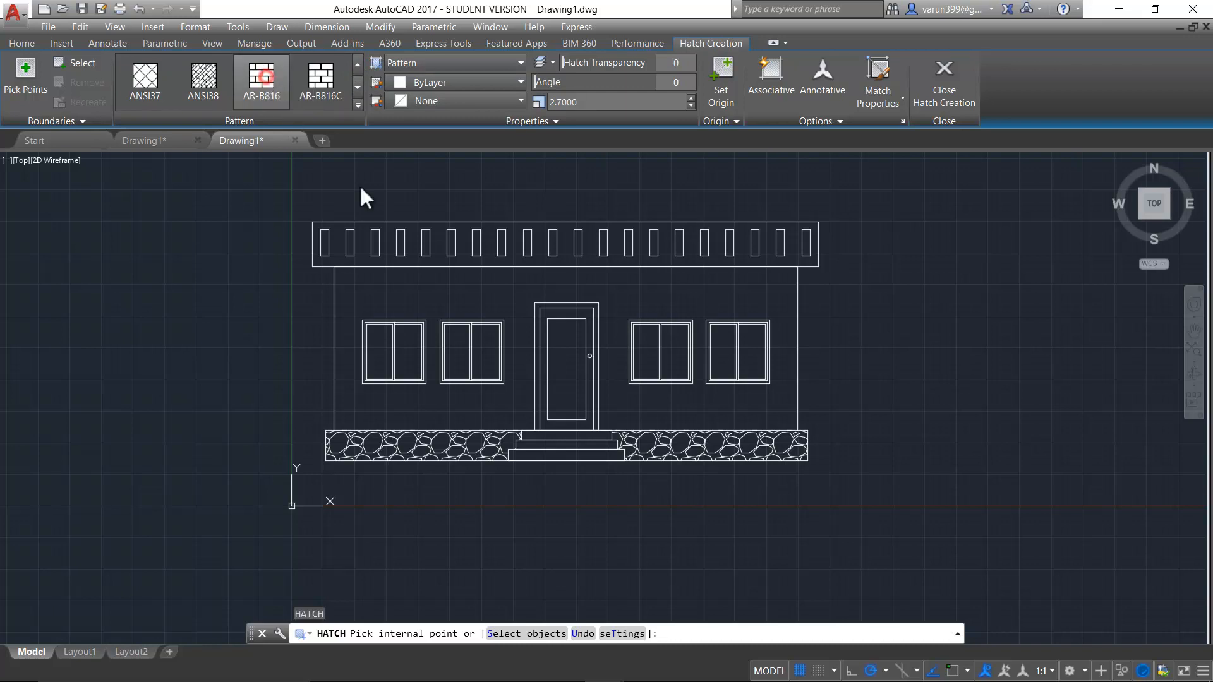
pyautogui.click(434, 287)
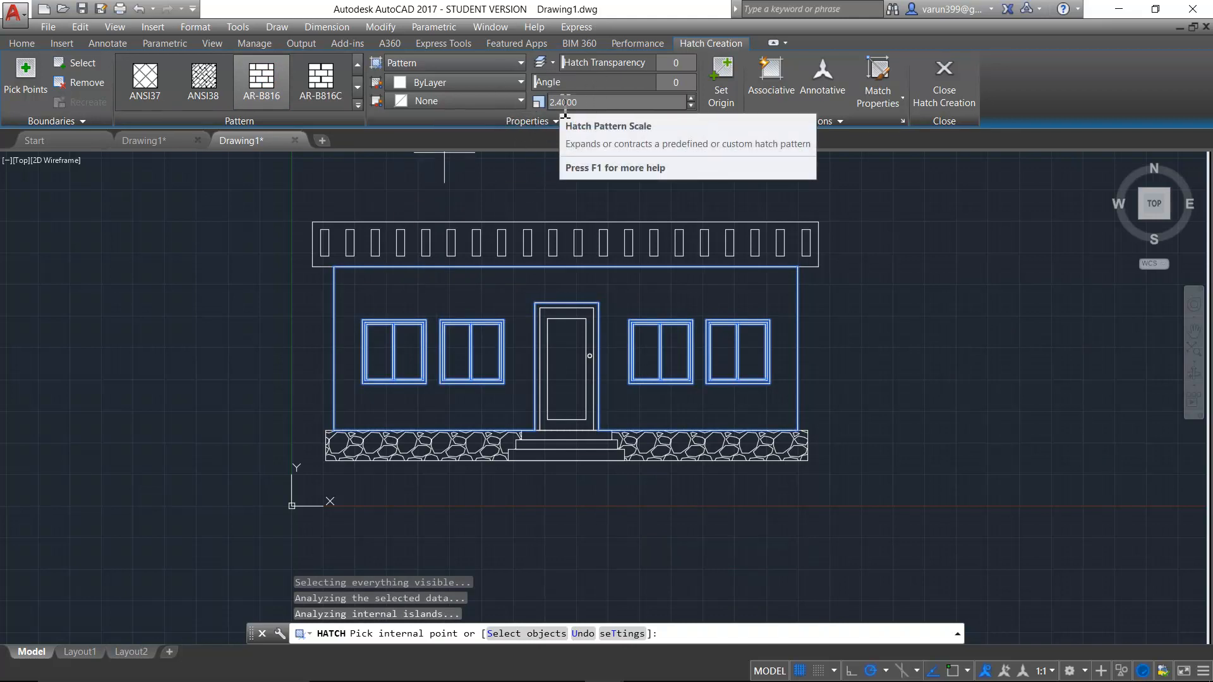
# - Reduce the wall's brick hatch scale to 0.11 and finish the hatch
pyautogui.click(690, 106)
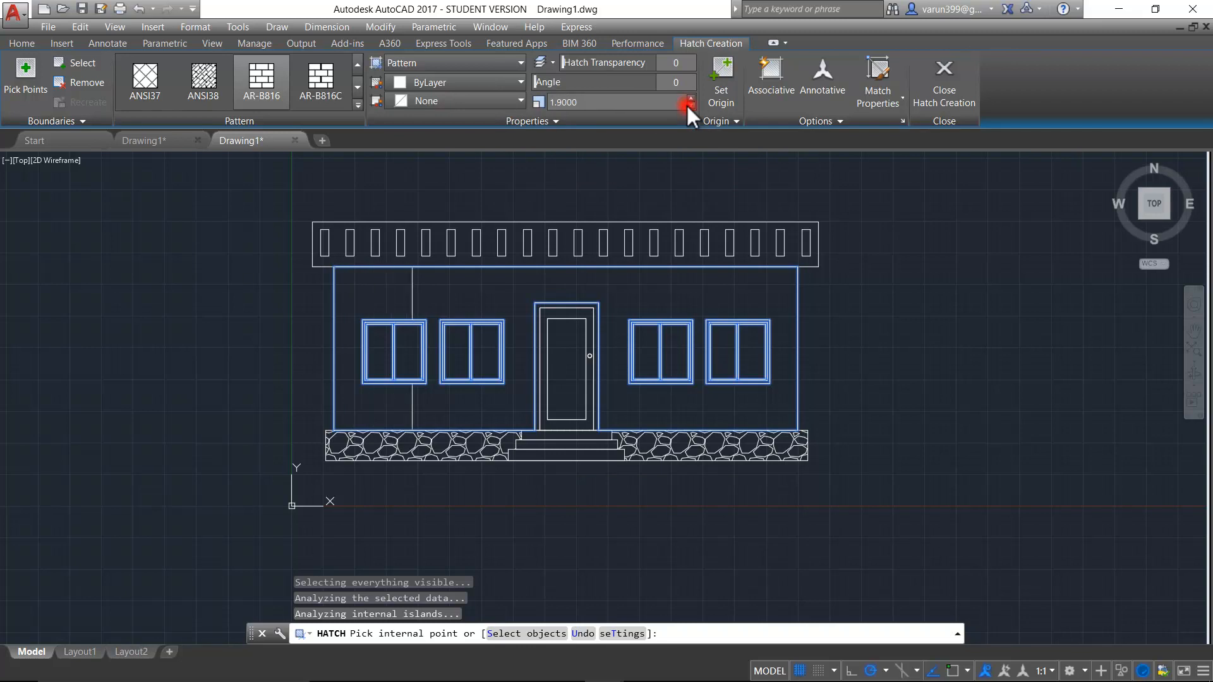
pyautogui.click(690, 106)
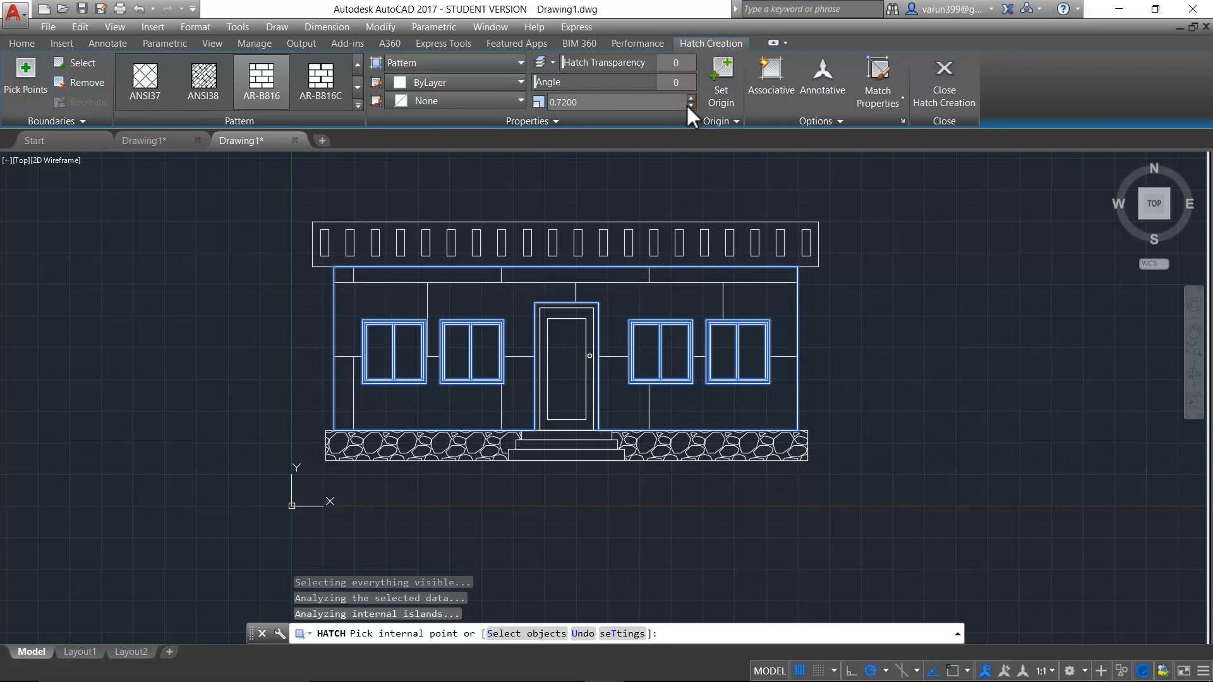
pyautogui.click(690, 105)
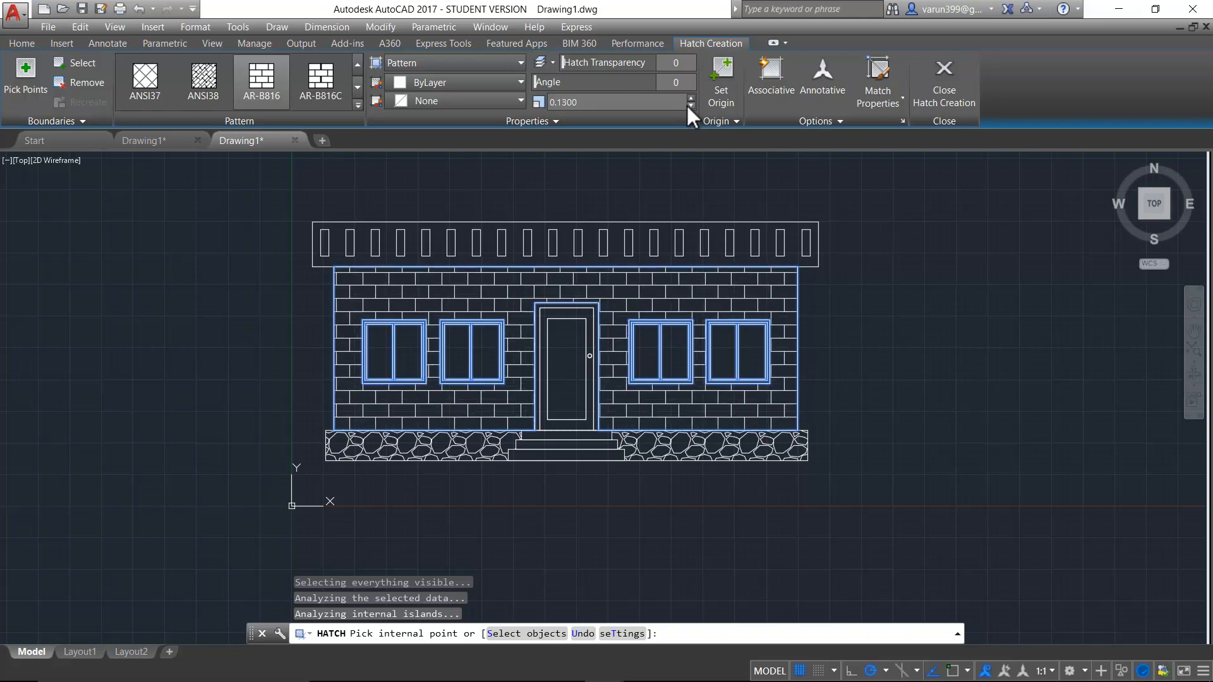
pyautogui.click(690, 106)
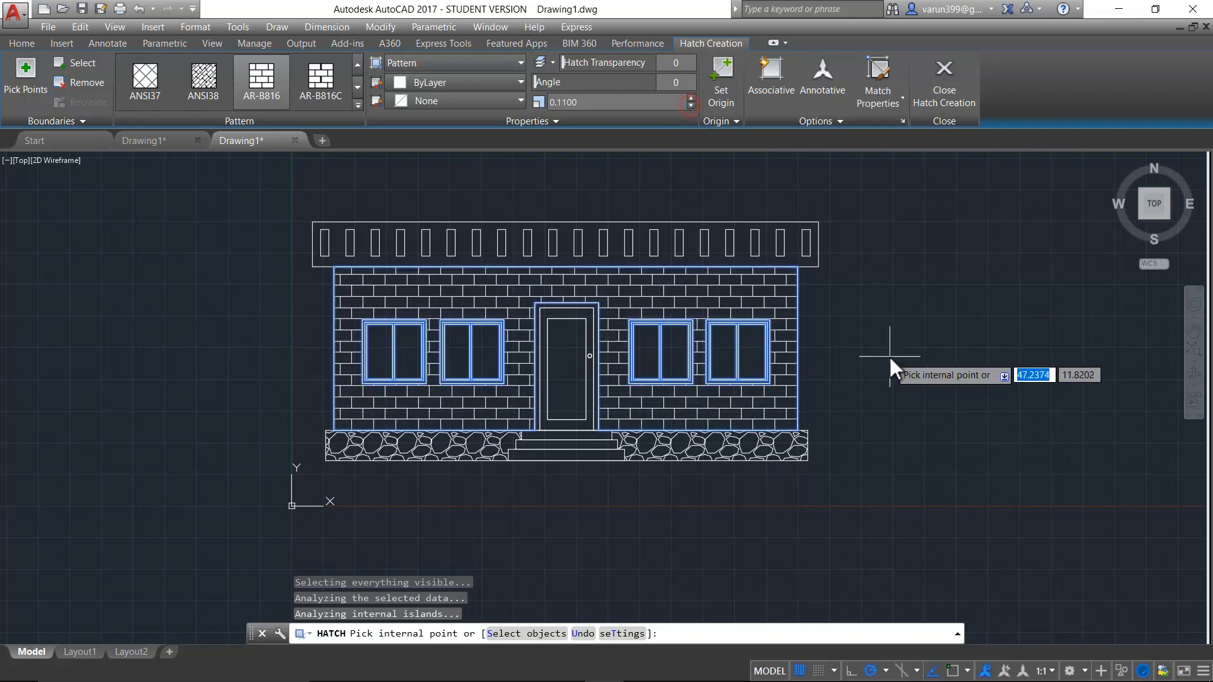
pyautogui.press('Escape')
pyautogui.click(671, 411)
pyautogui.click(677, 434)
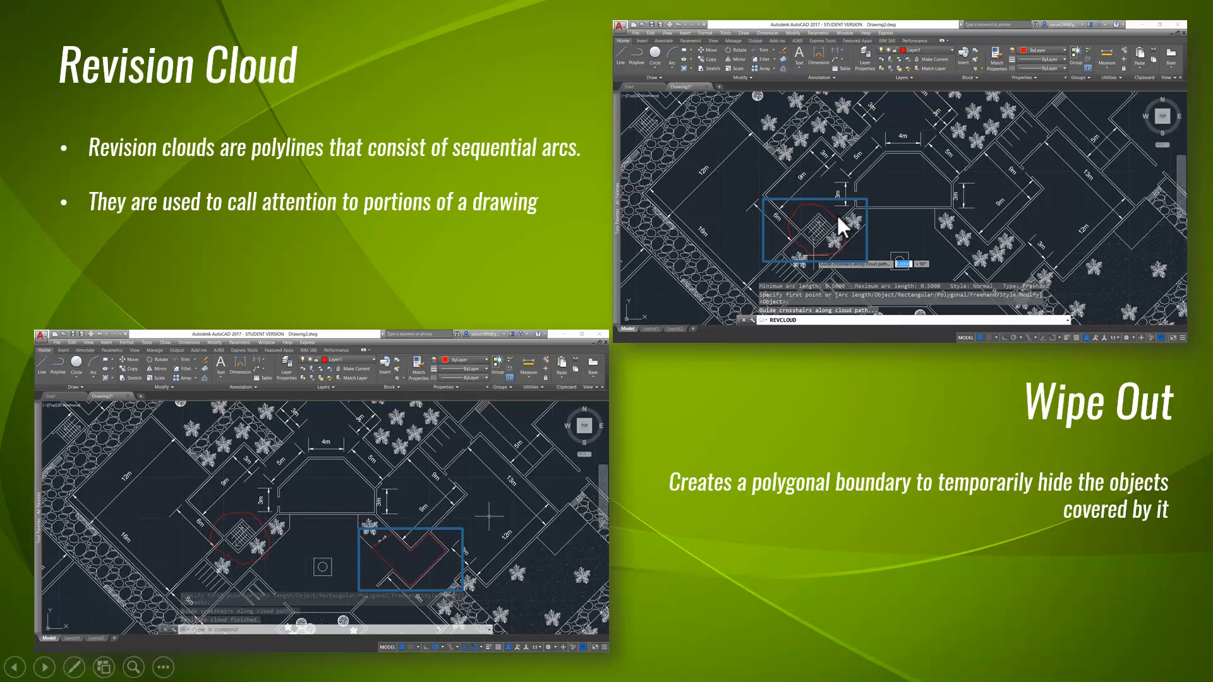
pyautogui.click(1119, 411)
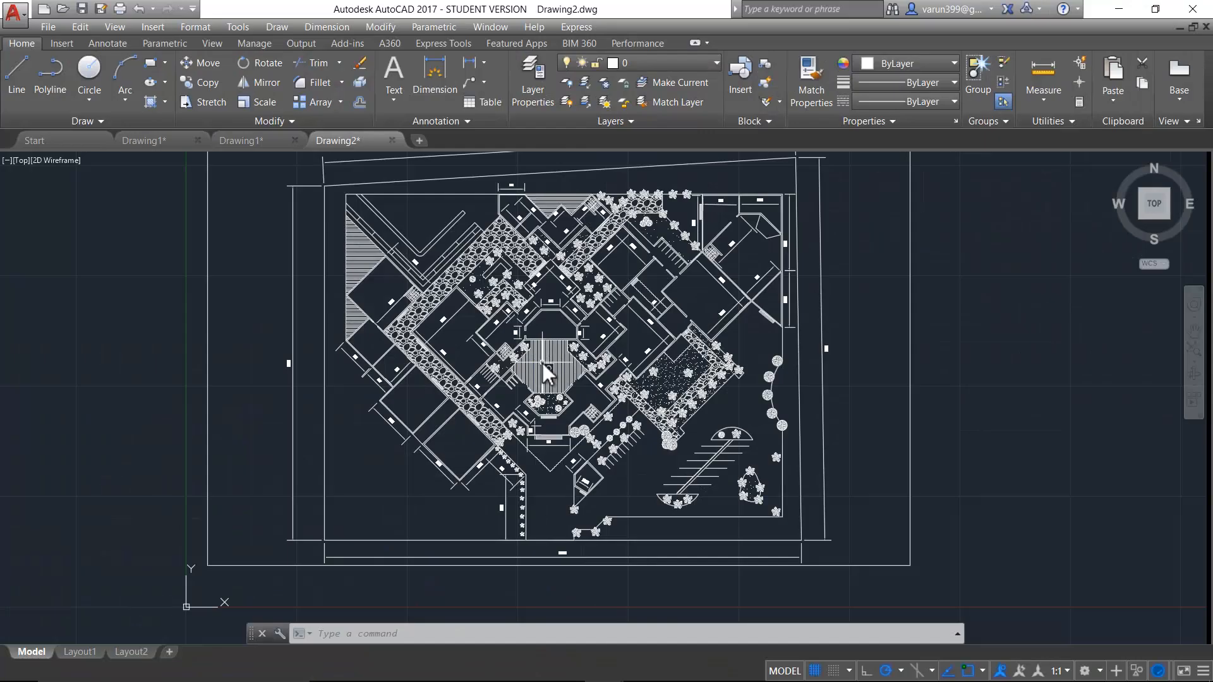
# - Create a new layer named REV Cloud in the site plan drawing, Drawing2
pyautogui.scroll(2, 579, 442)
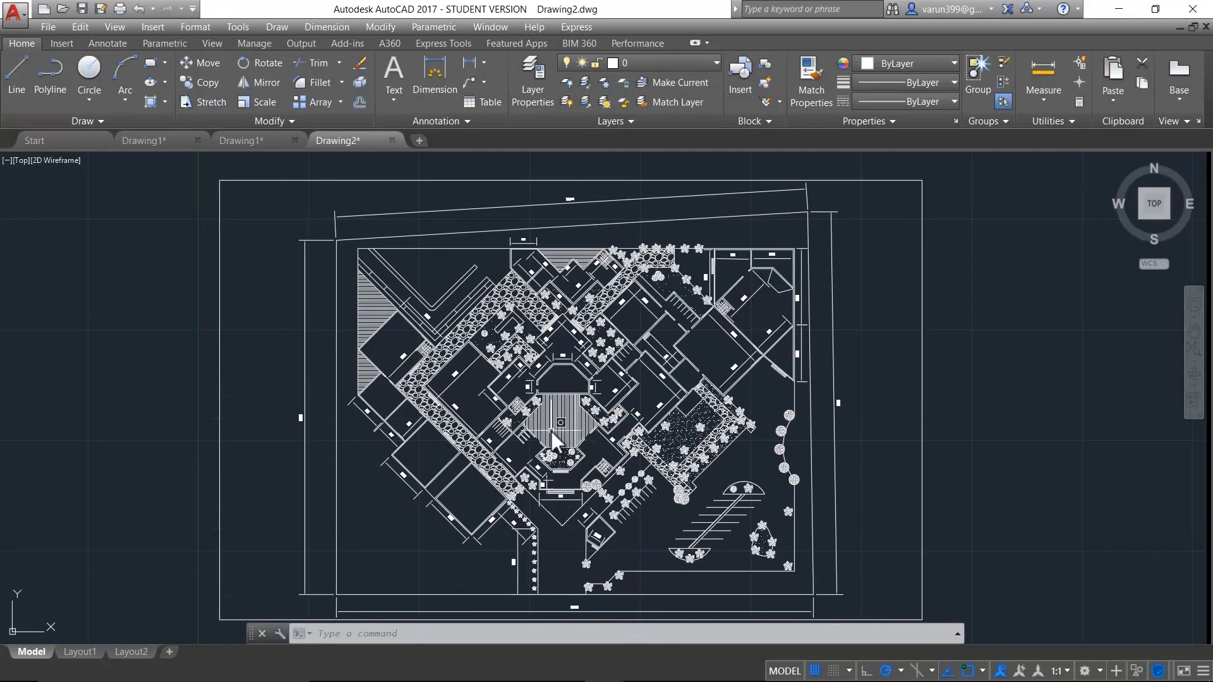
pyautogui.scroll(6, 556, 436)
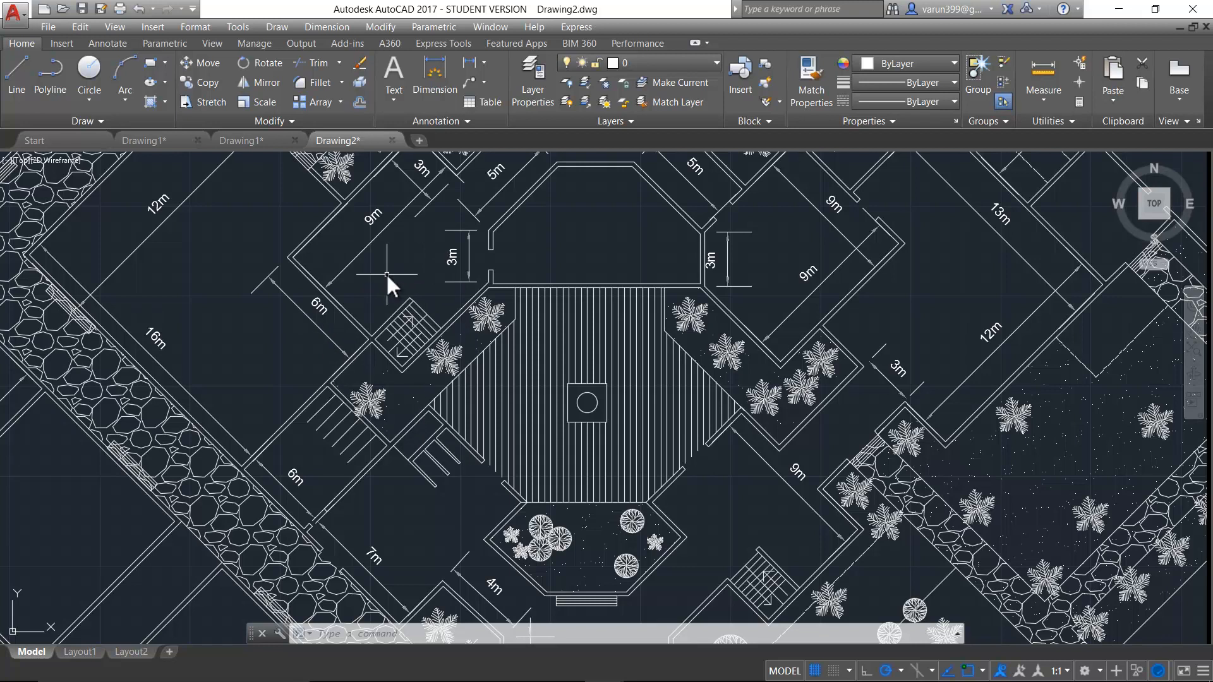
pyautogui.write('LA')
pyautogui.press('Return')
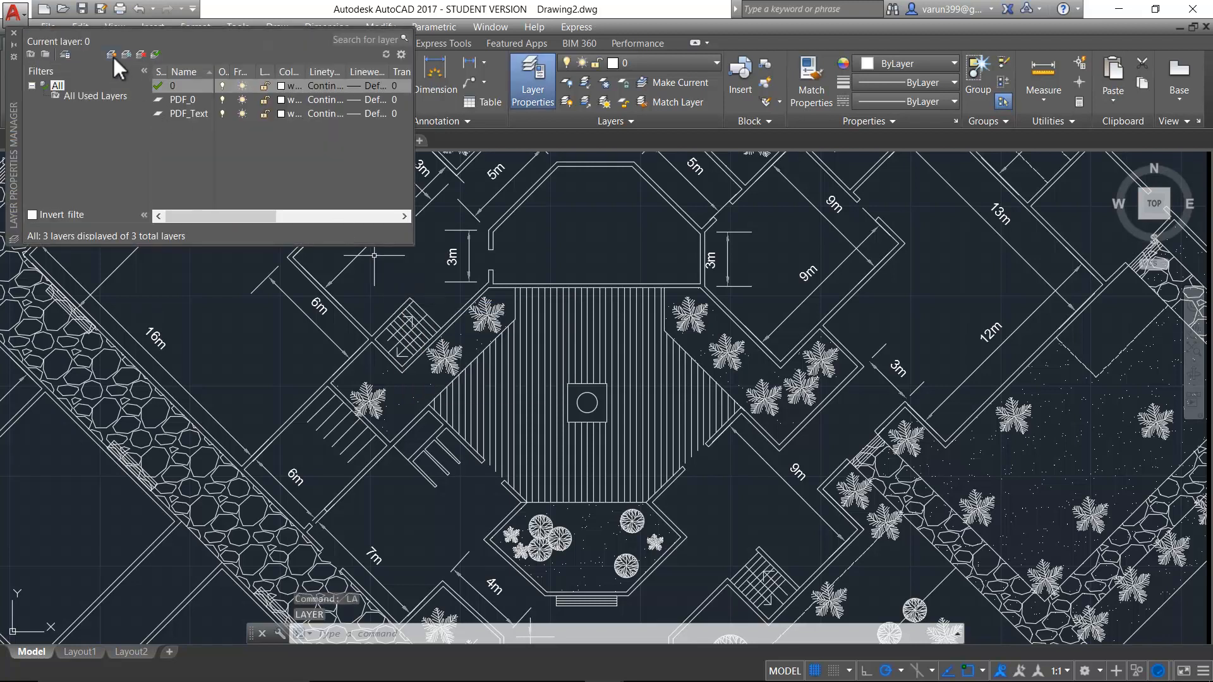
pyautogui.click(112, 56)
pyautogui.write('RE')
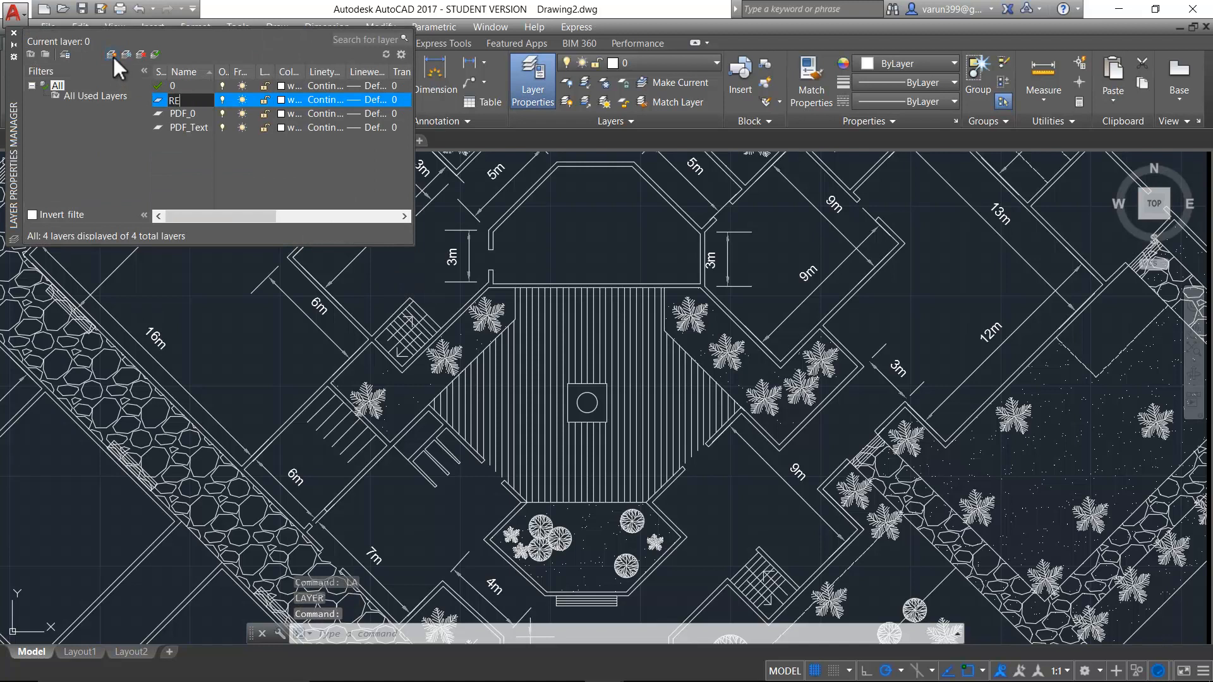
pyautogui.write('V Cloud')
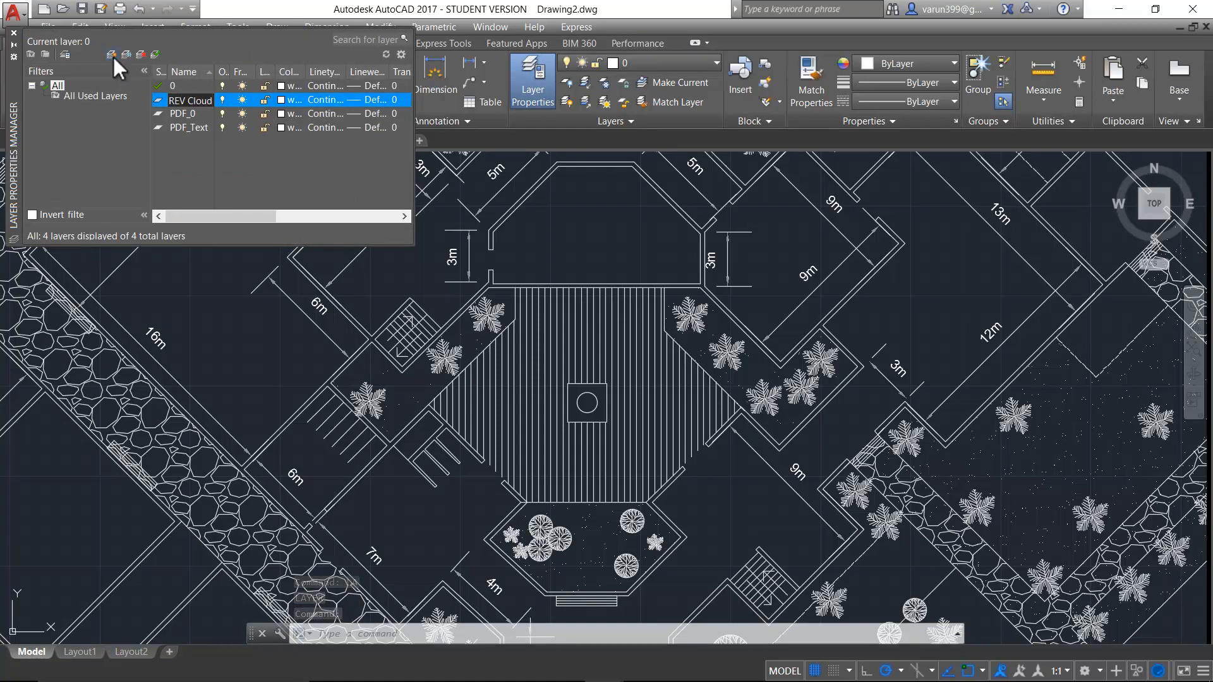
# - Set the REV Cloud layer's colour to index 10, make it the current layer and close the layer manager
pyautogui.click(282, 99)
pyautogui.click(470, 294)
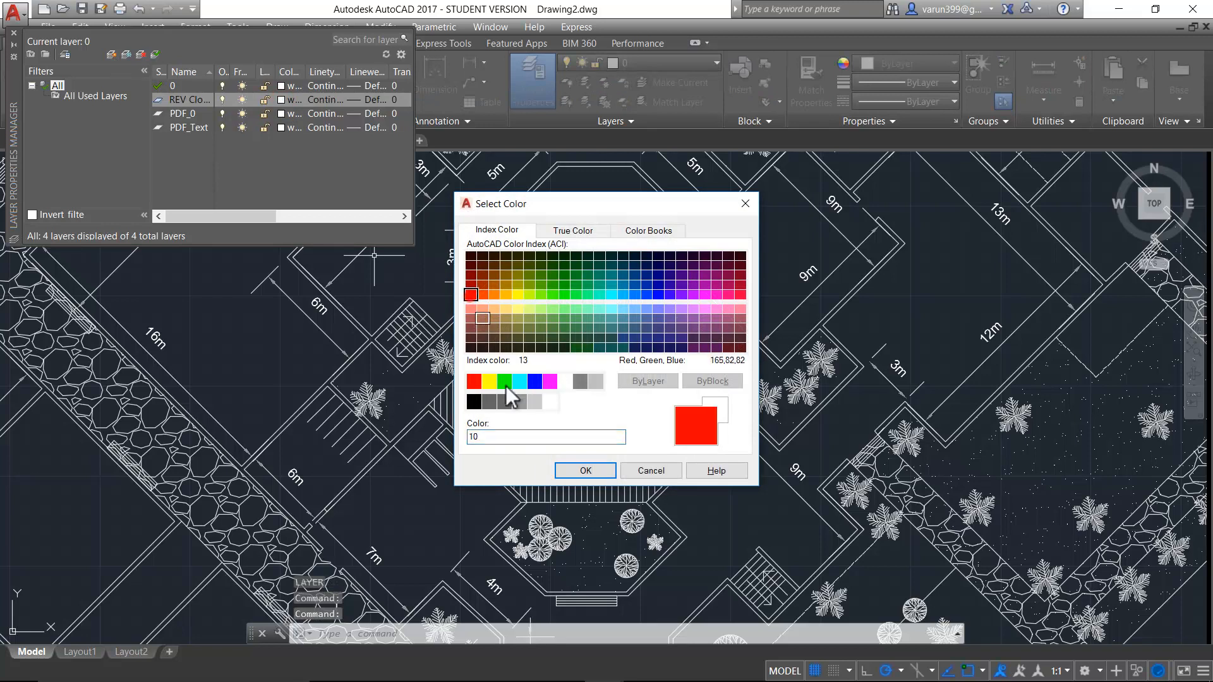
pyautogui.click(572, 470)
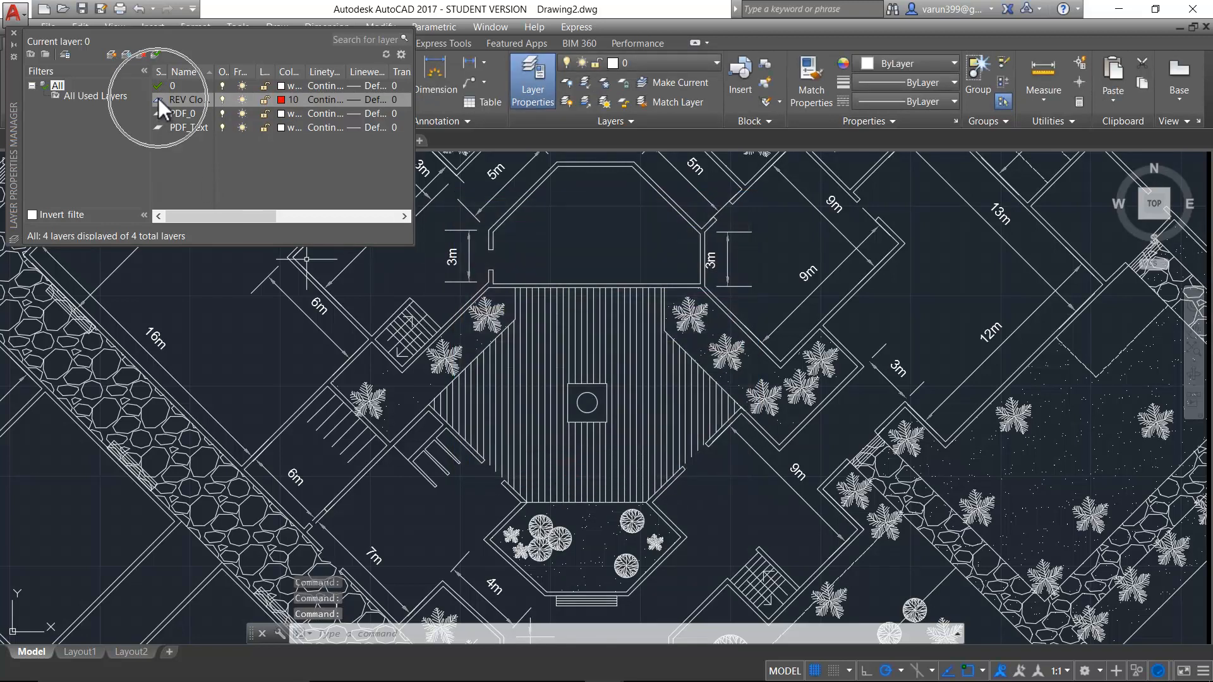
pyautogui.doubleClick(158, 99)
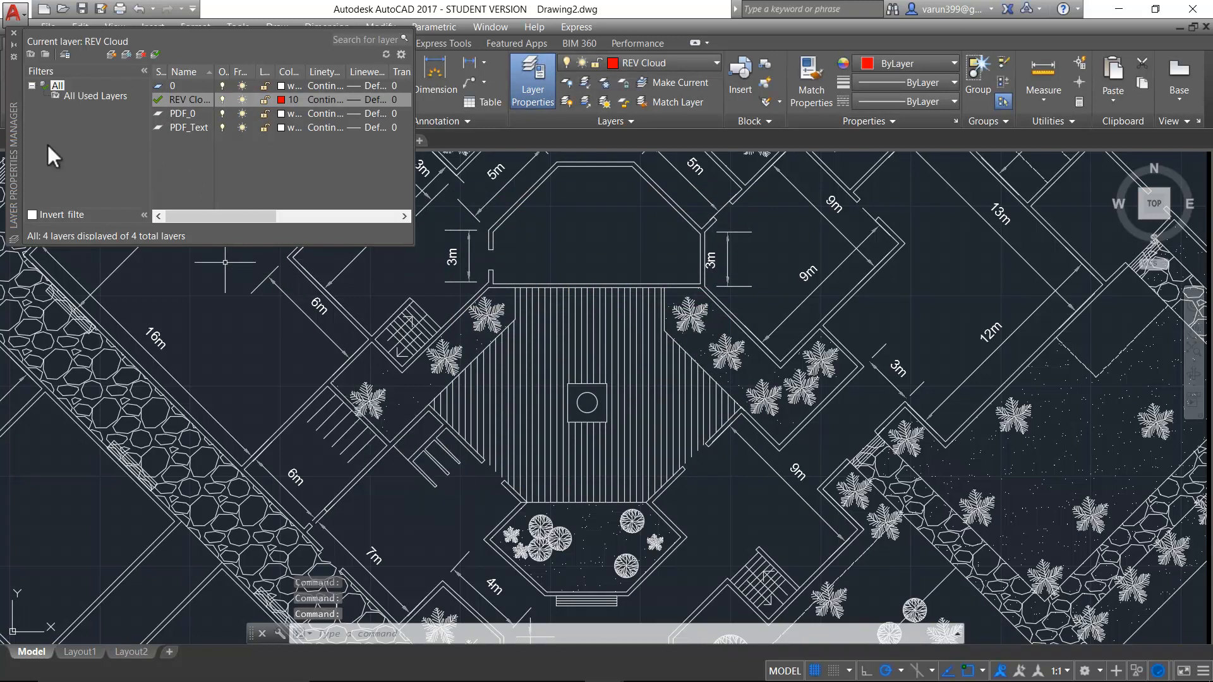
pyautogui.click(14, 33)
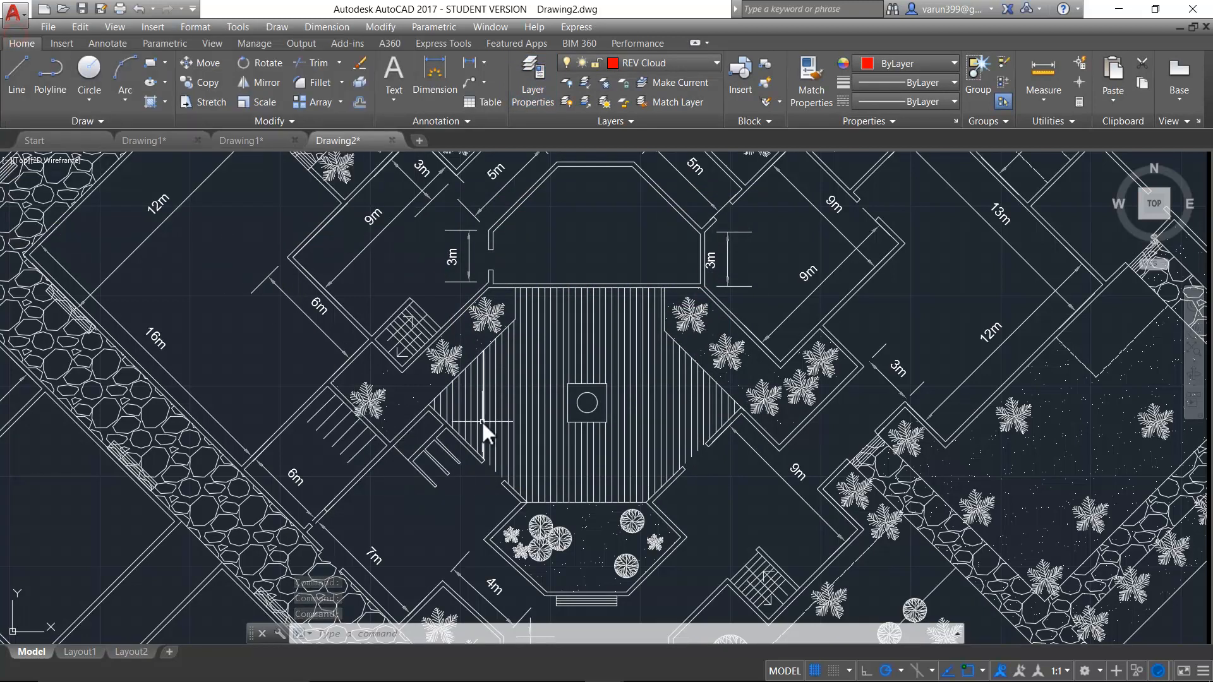
pyautogui.press('Escape')
pyautogui.press('Escape')
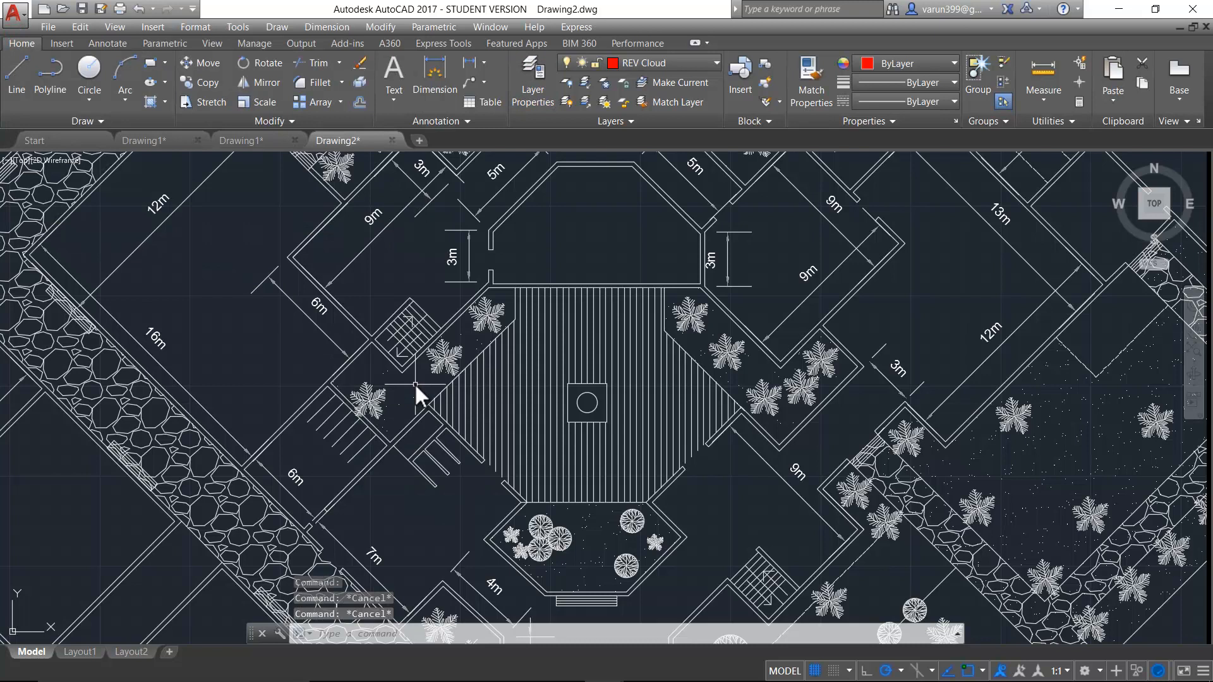
pyautogui.press('Escape')
# - Draw a closed freehand revision cloud around the staircase near the 6m dimension, just left of the striped central courtyard
pyautogui.write('sevc')
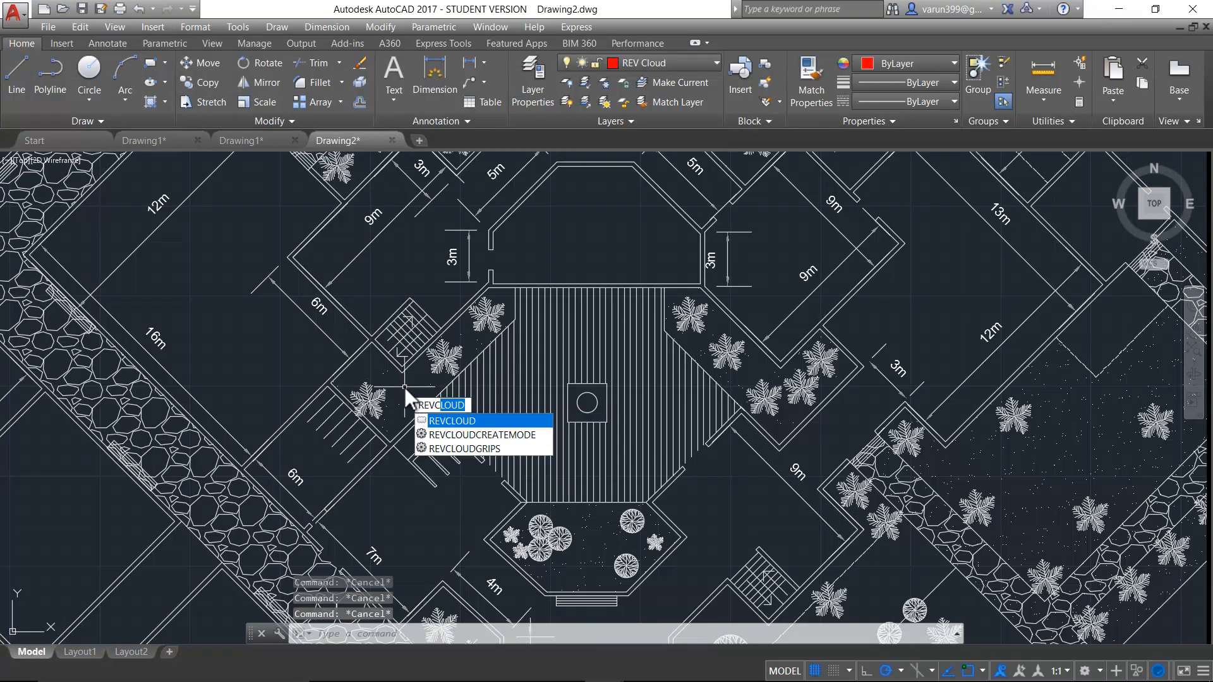
pyautogui.press('Return')
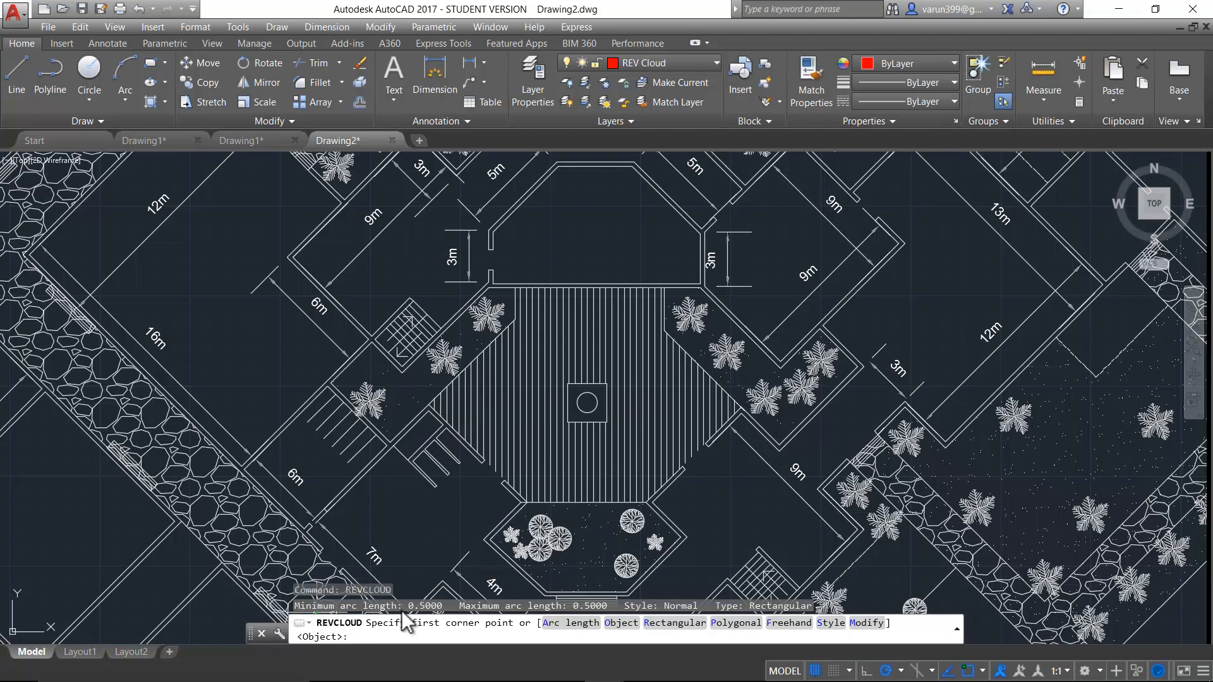
pyautogui.click(422, 610)
pyautogui.click(593, 606)
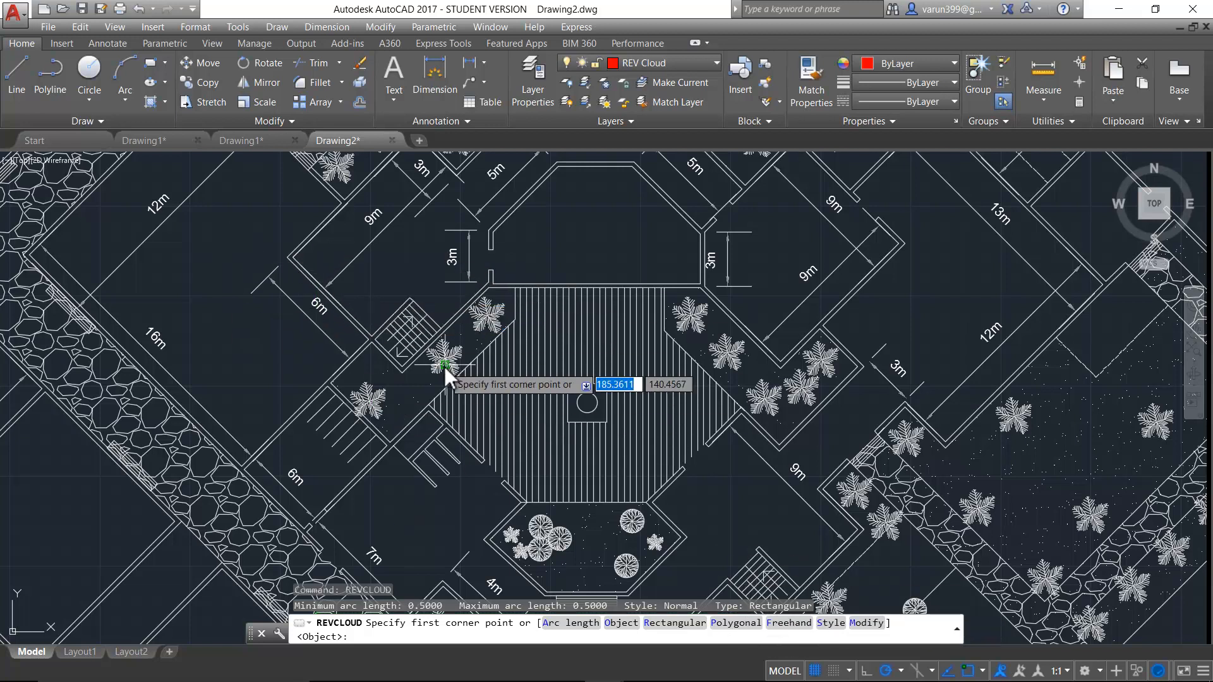
pyautogui.click(778, 610)
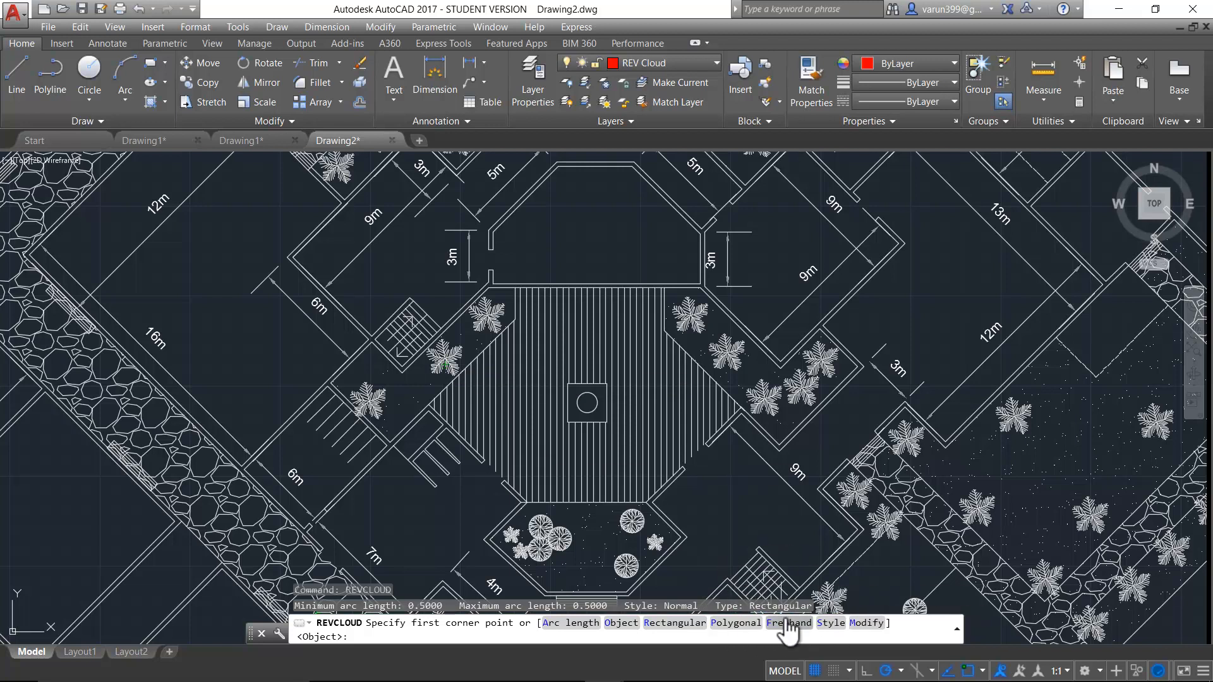
pyautogui.click(785, 622)
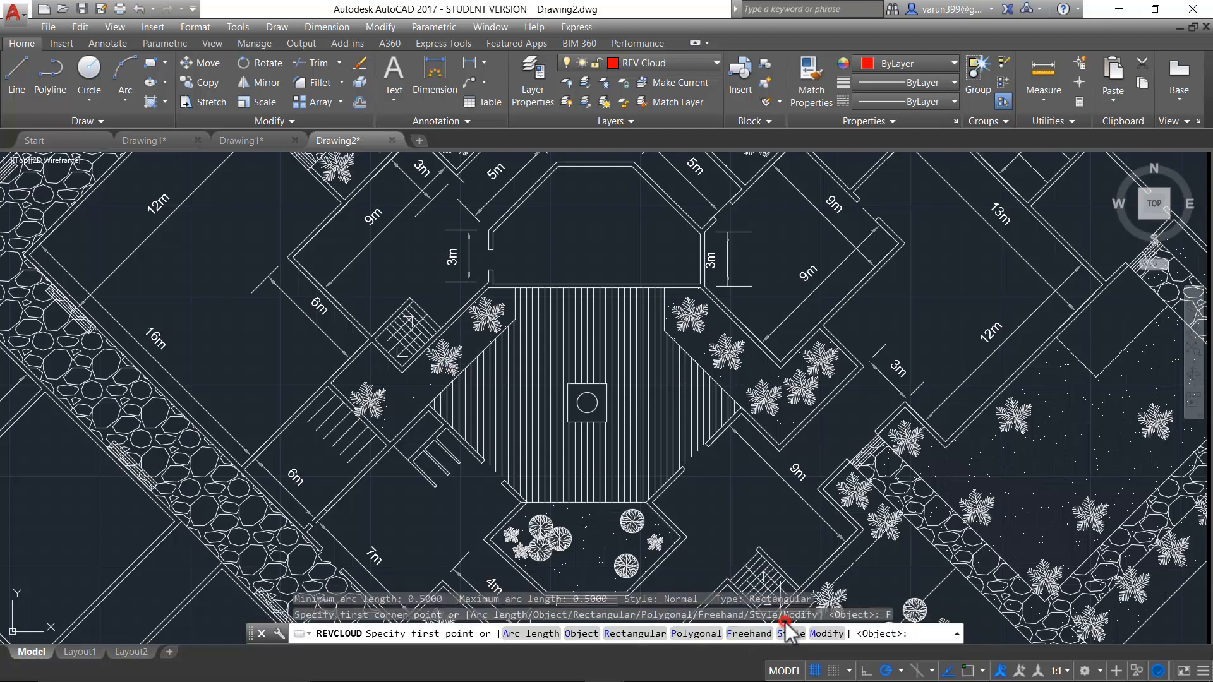
pyautogui.click(338, 331)
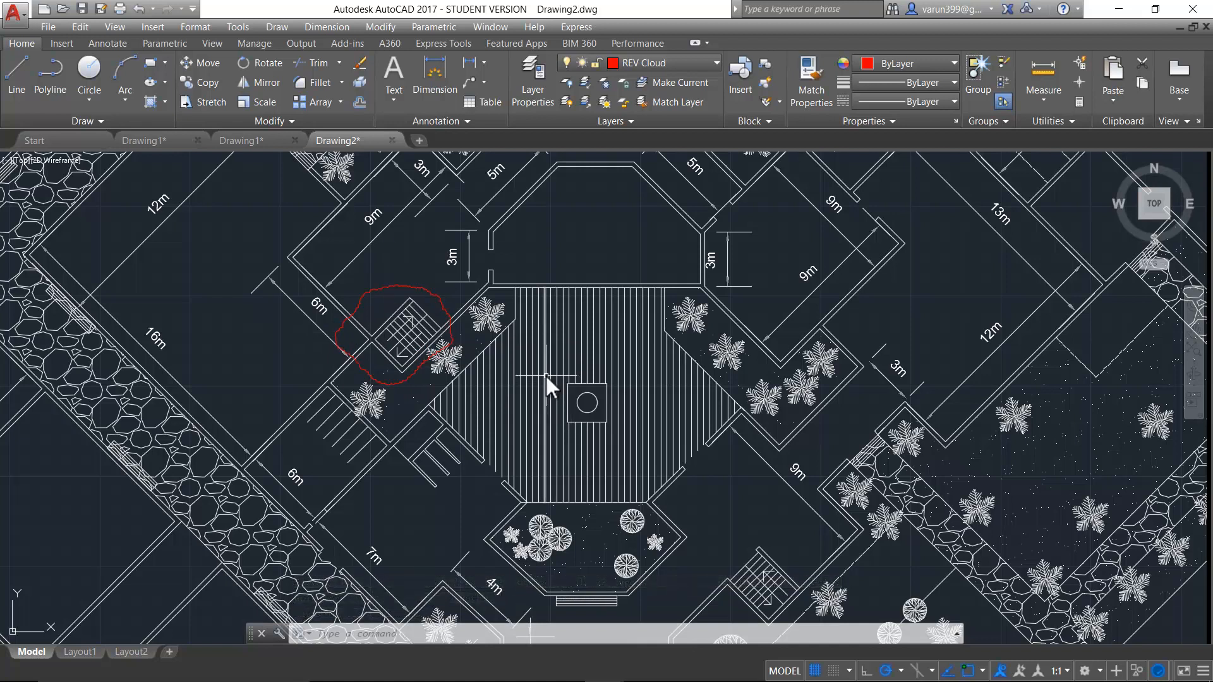
pyautogui.scroll(-10, 545, 376)
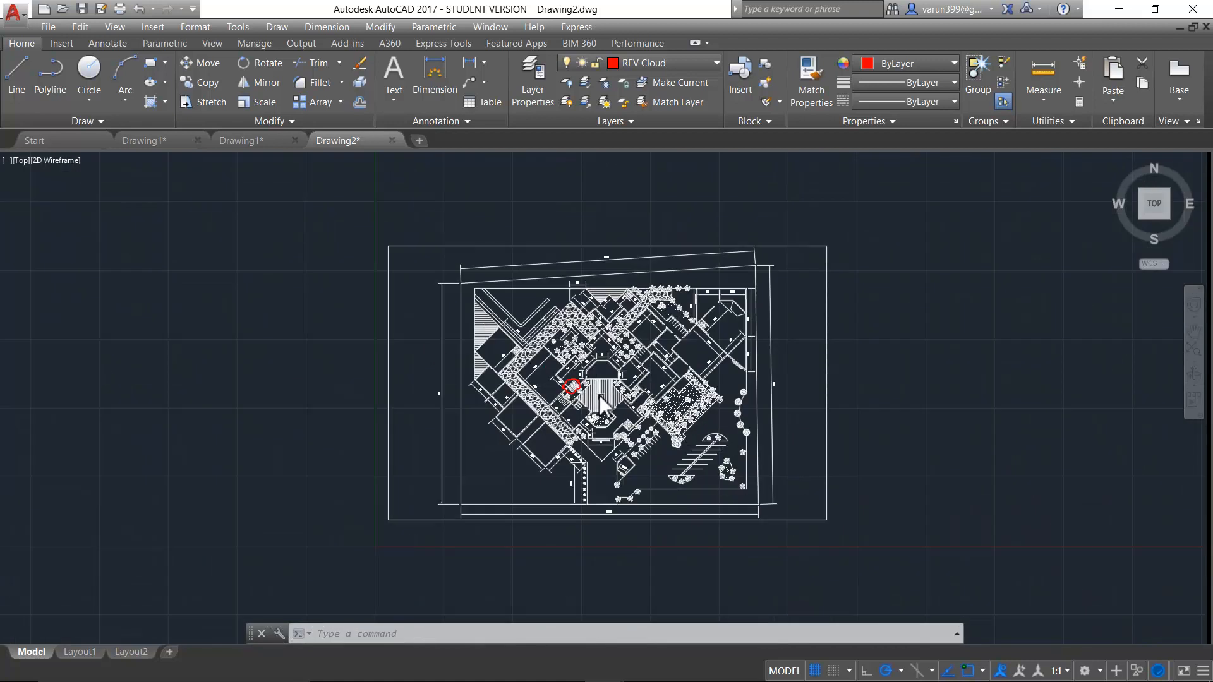
pyautogui.scroll(2, 598, 392)
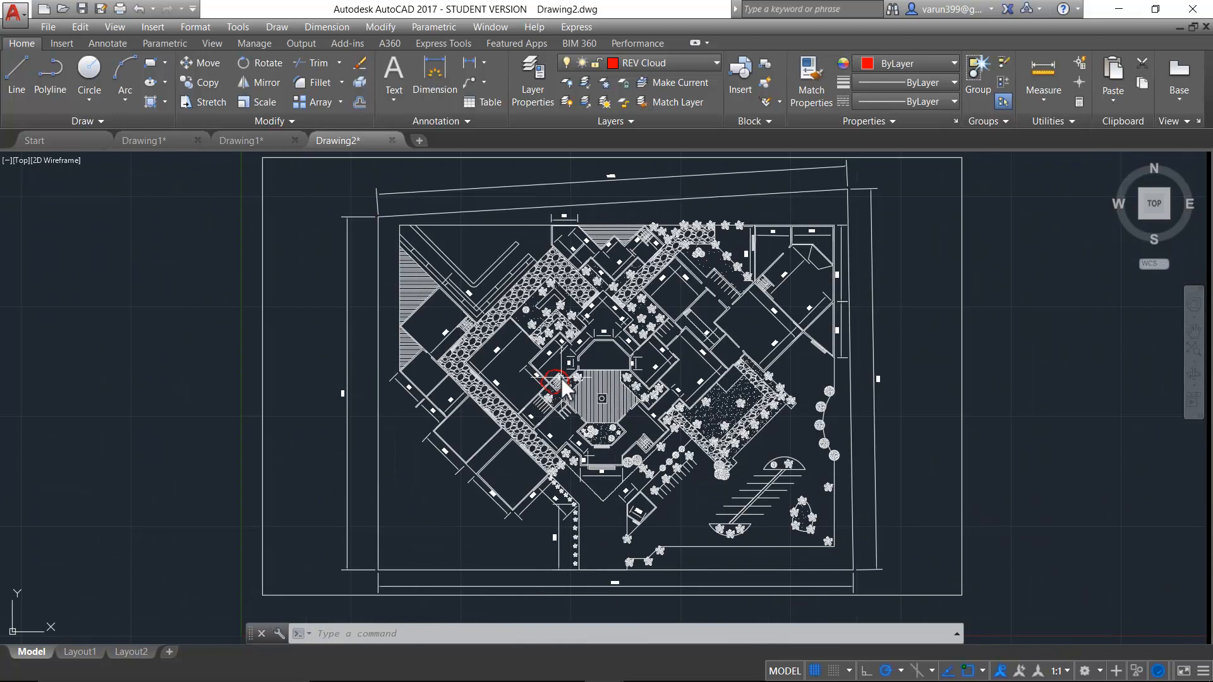
pyautogui.scroll(3, 559, 379)
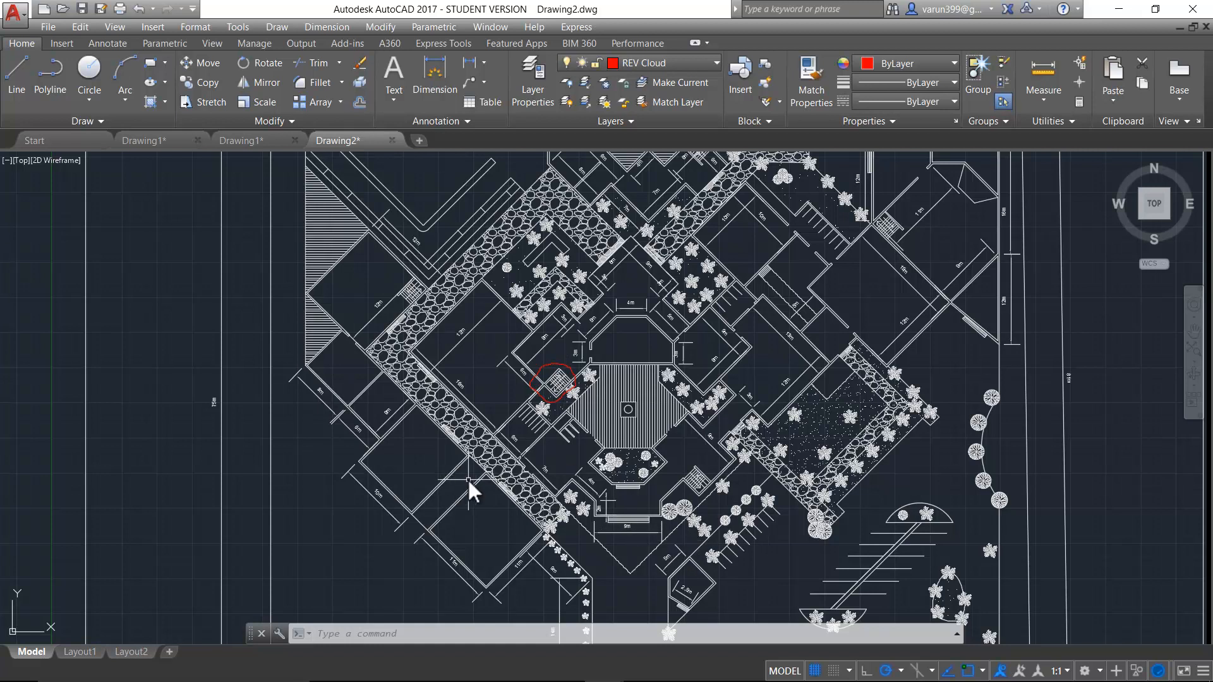
# - Start a revision cloud with a minimum arc length of 1 and a maximum arc length of 3
pyautogui.write('revc')
pyautogui.press('Return')
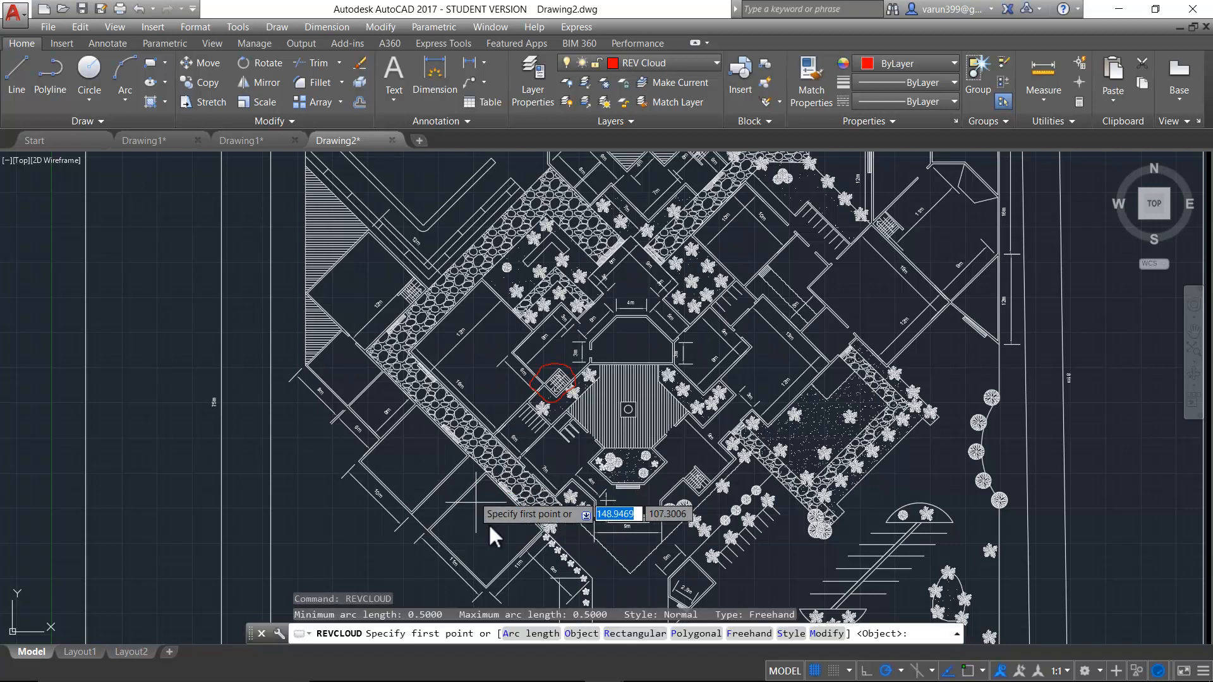
pyautogui.press('ctrl')
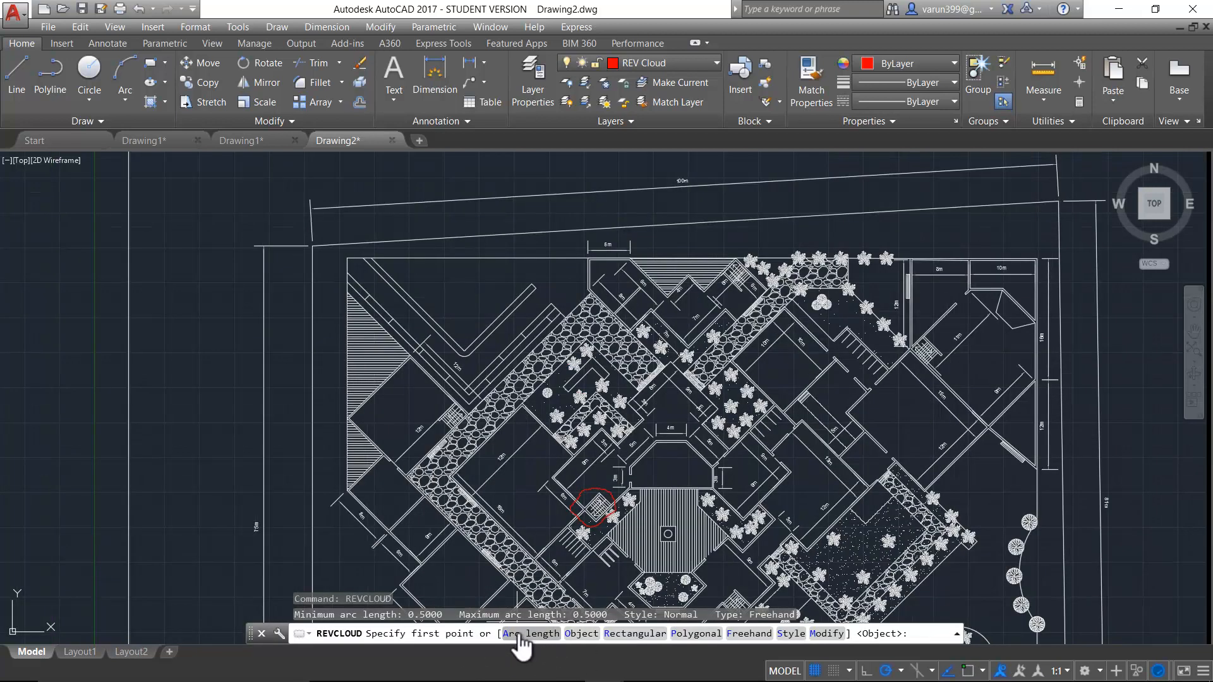
pyautogui.scroll(8, 572, 525)
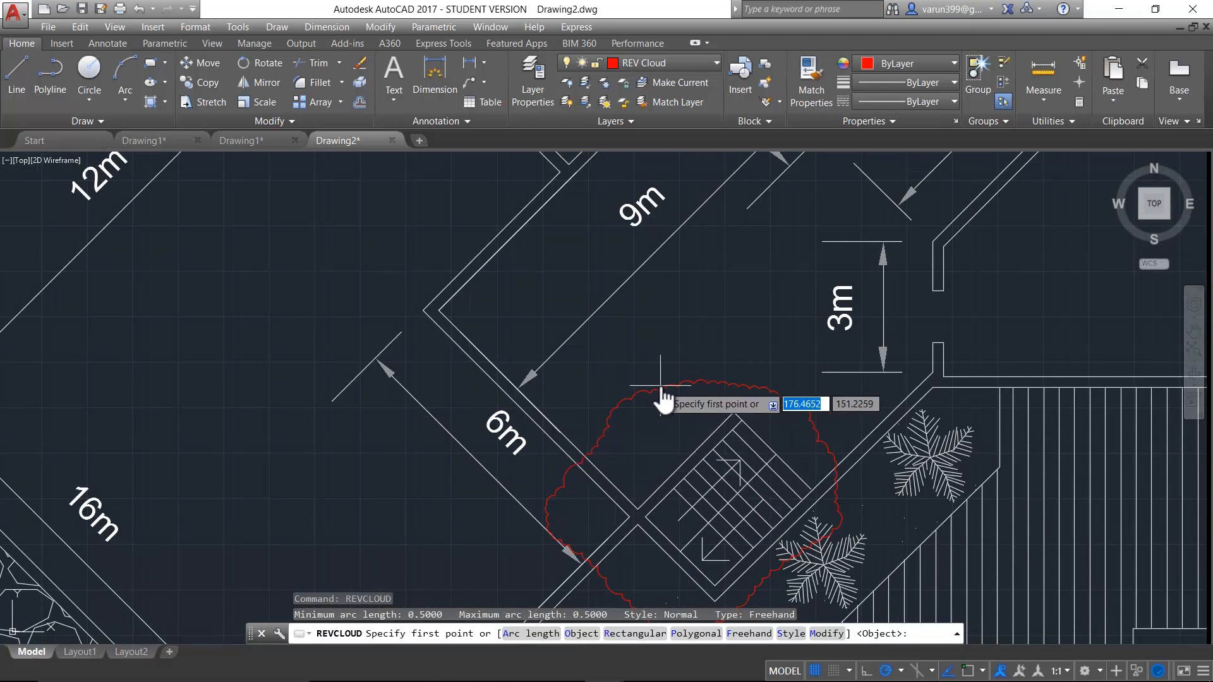
pyautogui.click(542, 635)
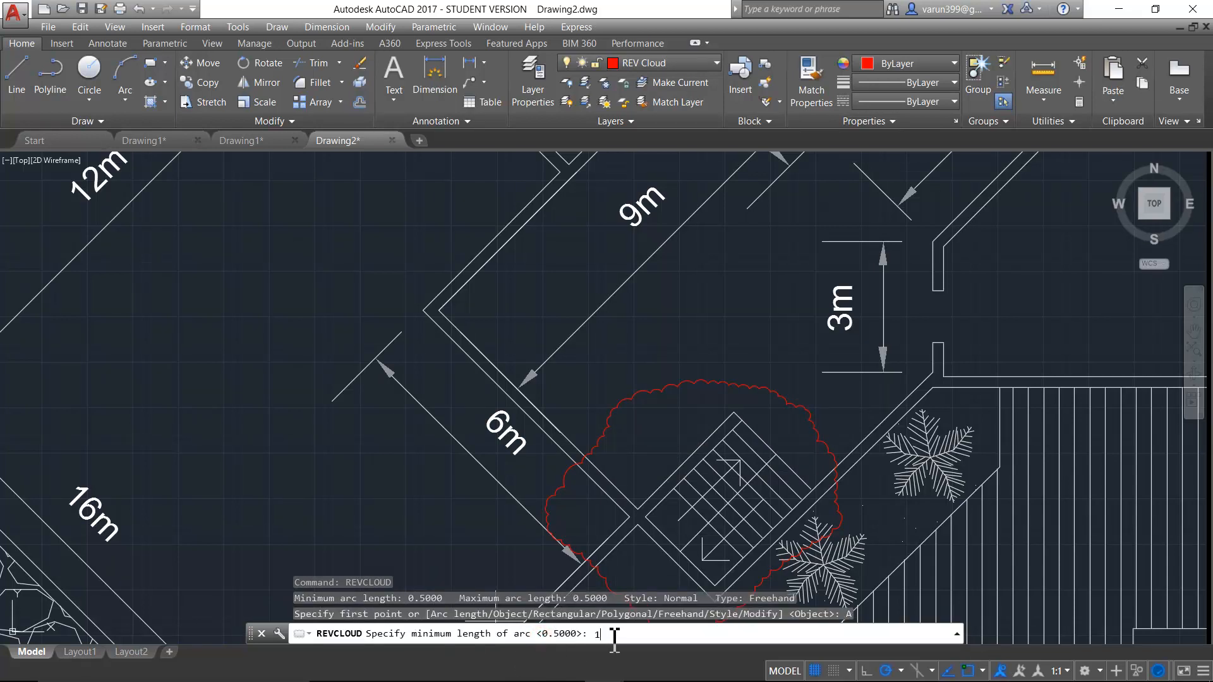
pyautogui.press('Return')
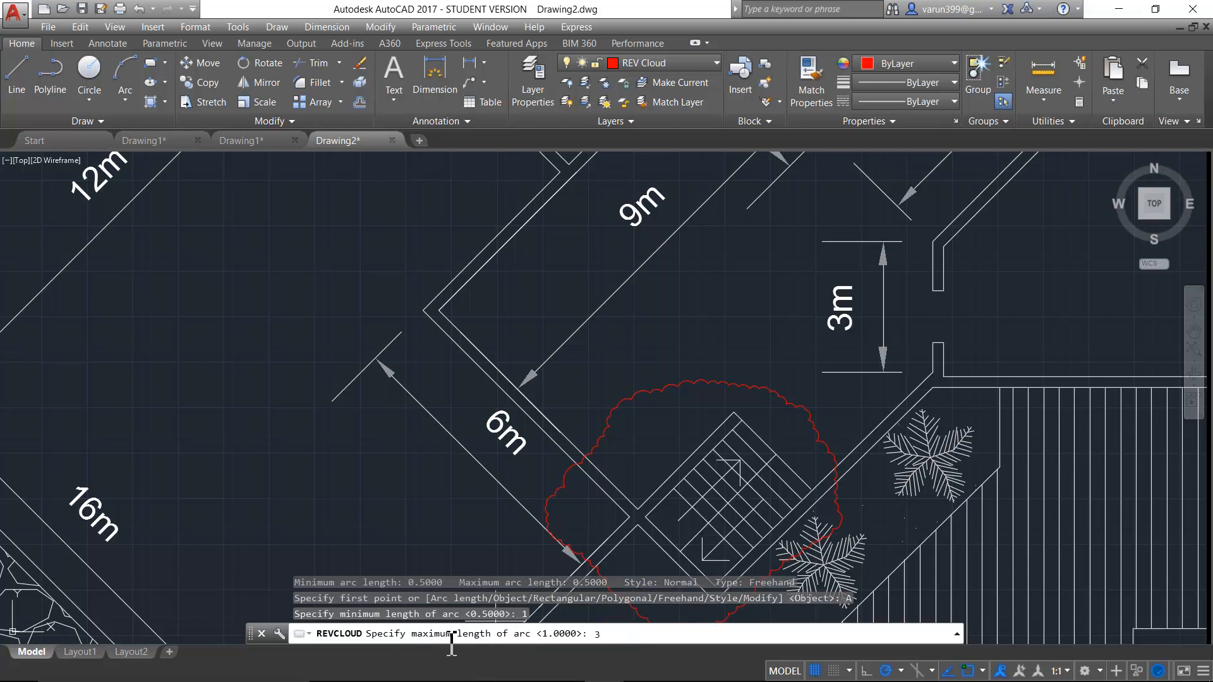
pyautogui.press('Return')
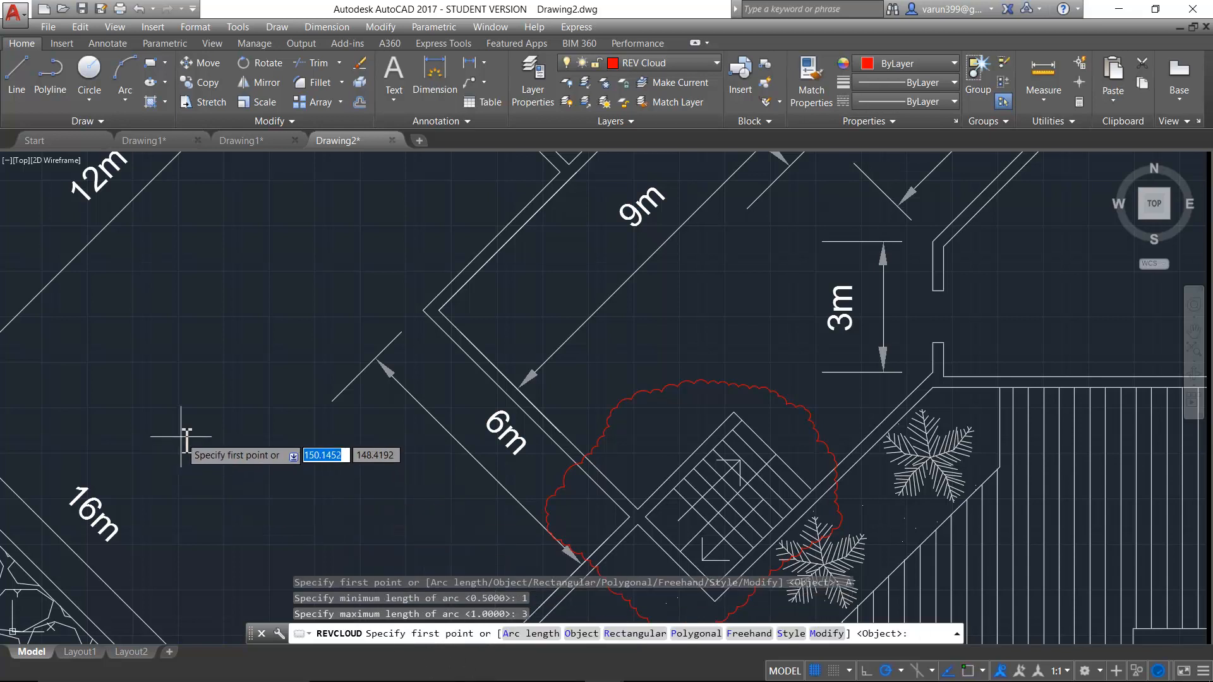
# - Draw a closed freehand revision cloud in the empty area between the 16m and 6m dimensions
pyautogui.click(132, 415)
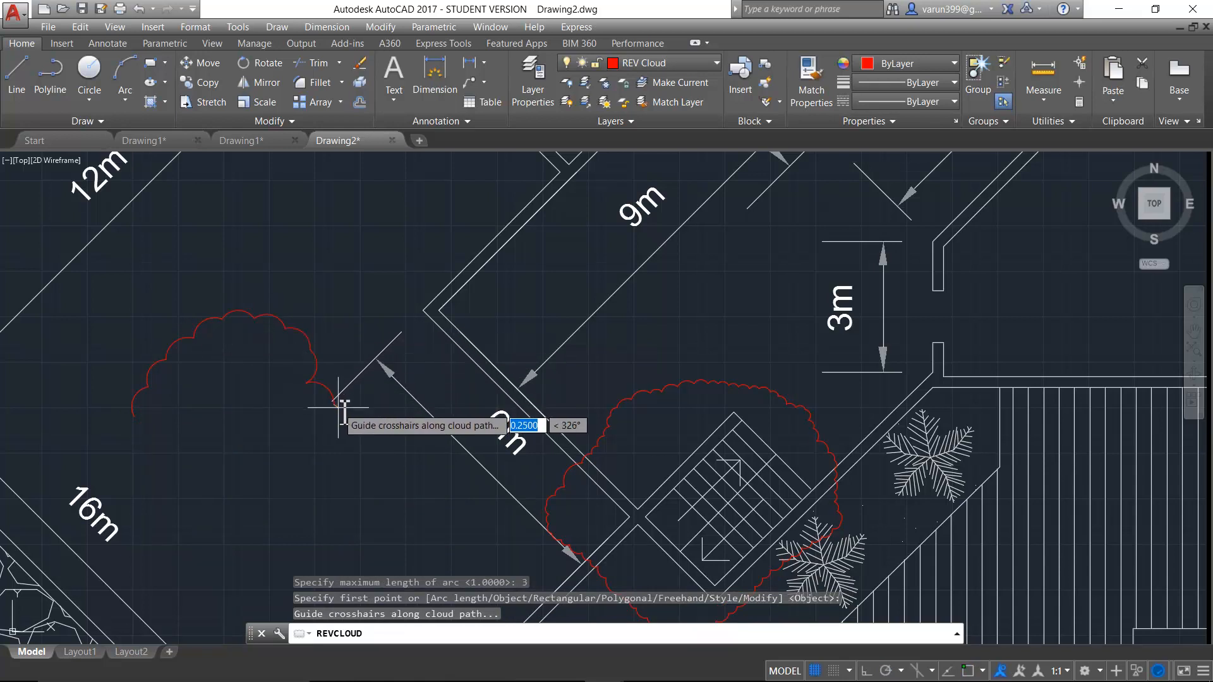
pyautogui.click(131, 417)
pyautogui.press('Escape')
# - Draw a rectangle across the lower part of the dotted planting bed, east of the striped central courtyard
pyautogui.press('Return')
pyautogui.click(581, 633)
pyautogui.scroll(-5, 632, 566)
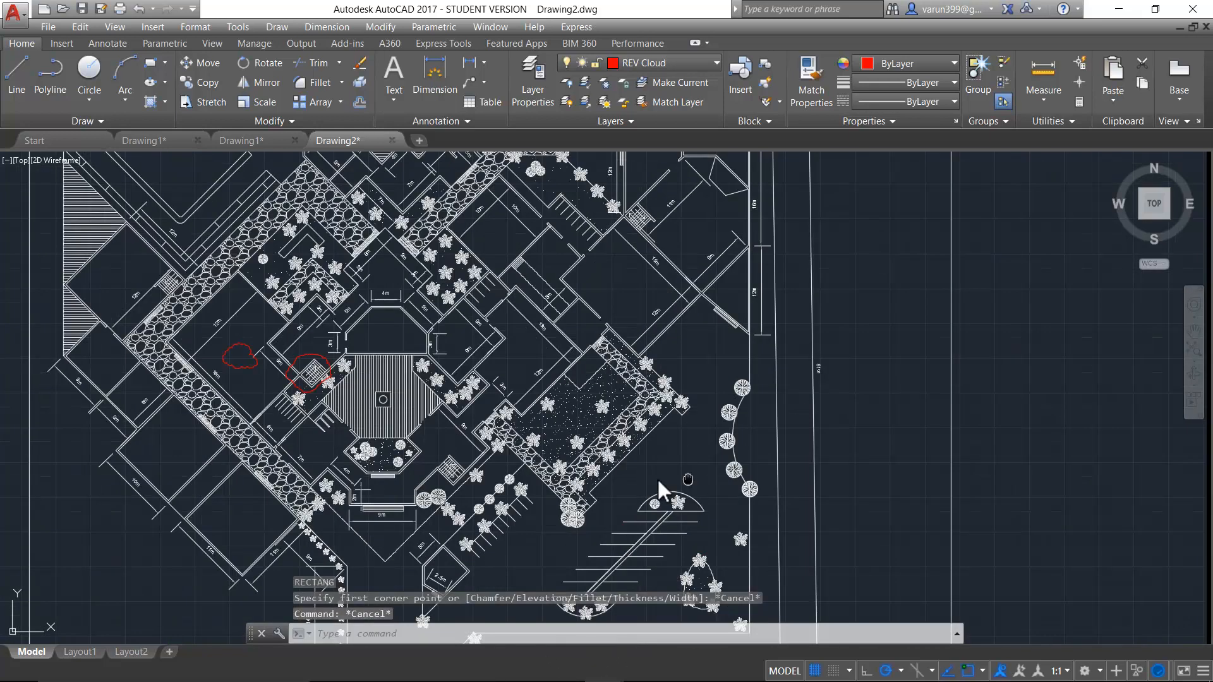
pyautogui.press('Return')
pyautogui.click(670, 504)
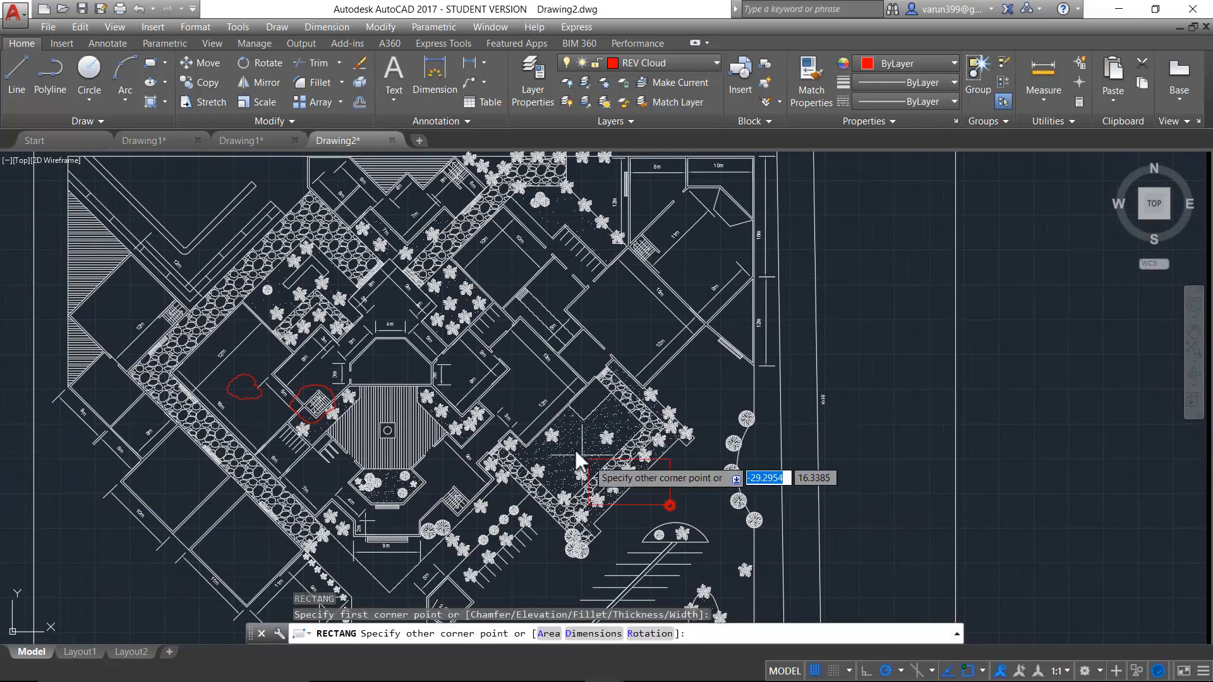
pyautogui.click(556, 436)
pyautogui.press('Escape')
pyautogui.press('Escape')
# - Convert the rectangle over the planting bed into a revision cloud without reversing the arc direction
pyautogui.scroll(3, 648, 521)
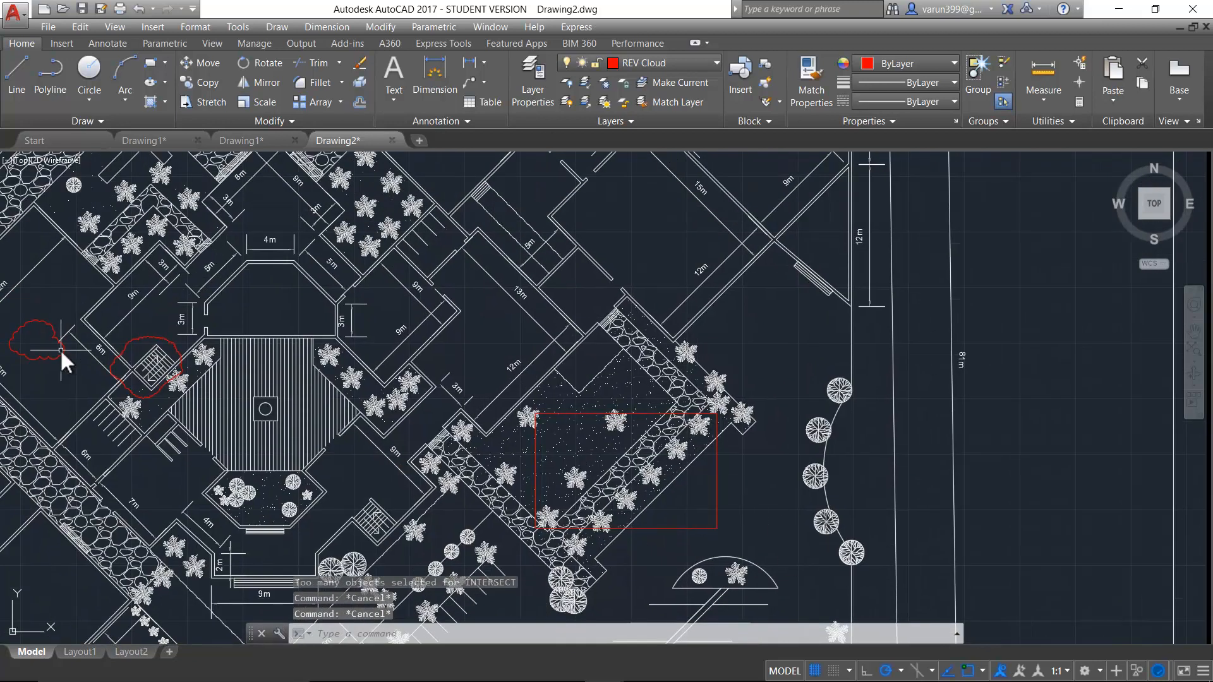
pyautogui.write('REVcloud')
pyautogui.press('Return')
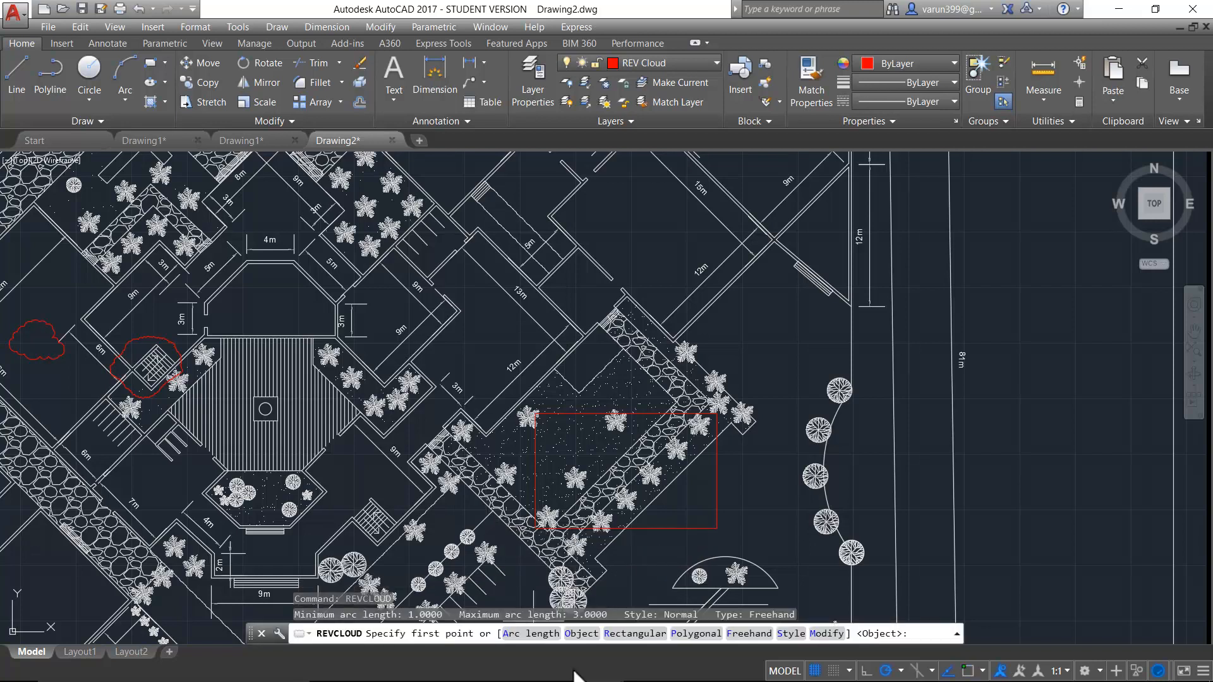
pyautogui.click(580, 636)
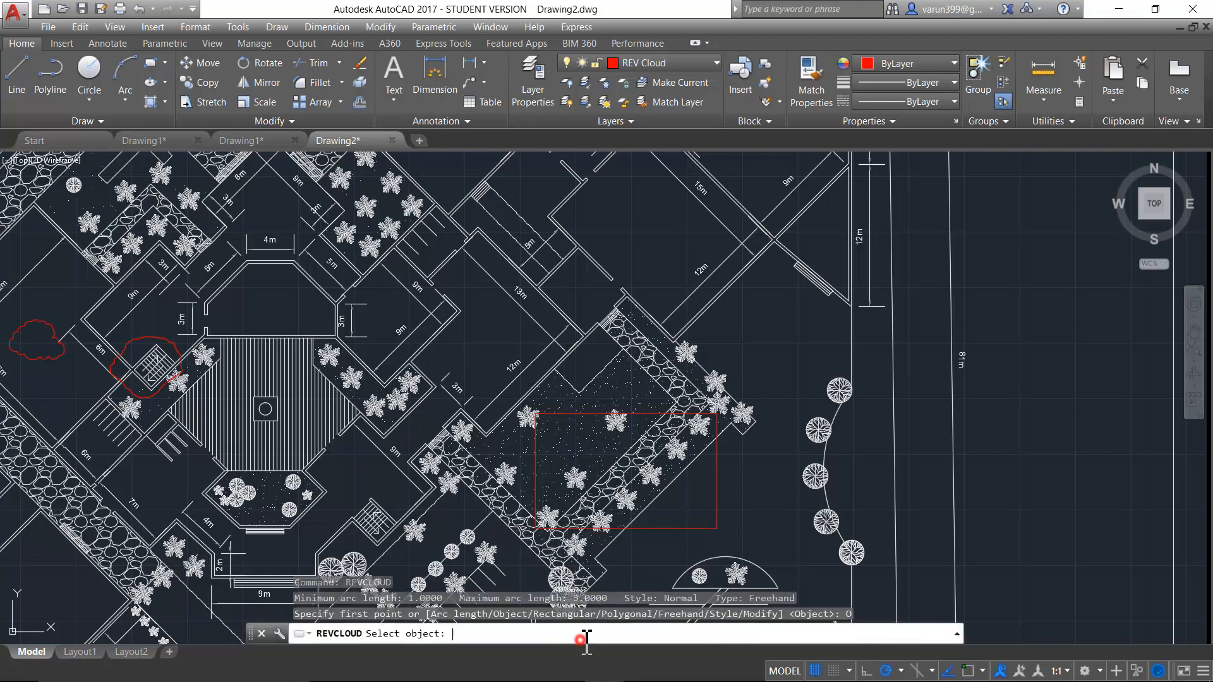
pyautogui.click(672, 528)
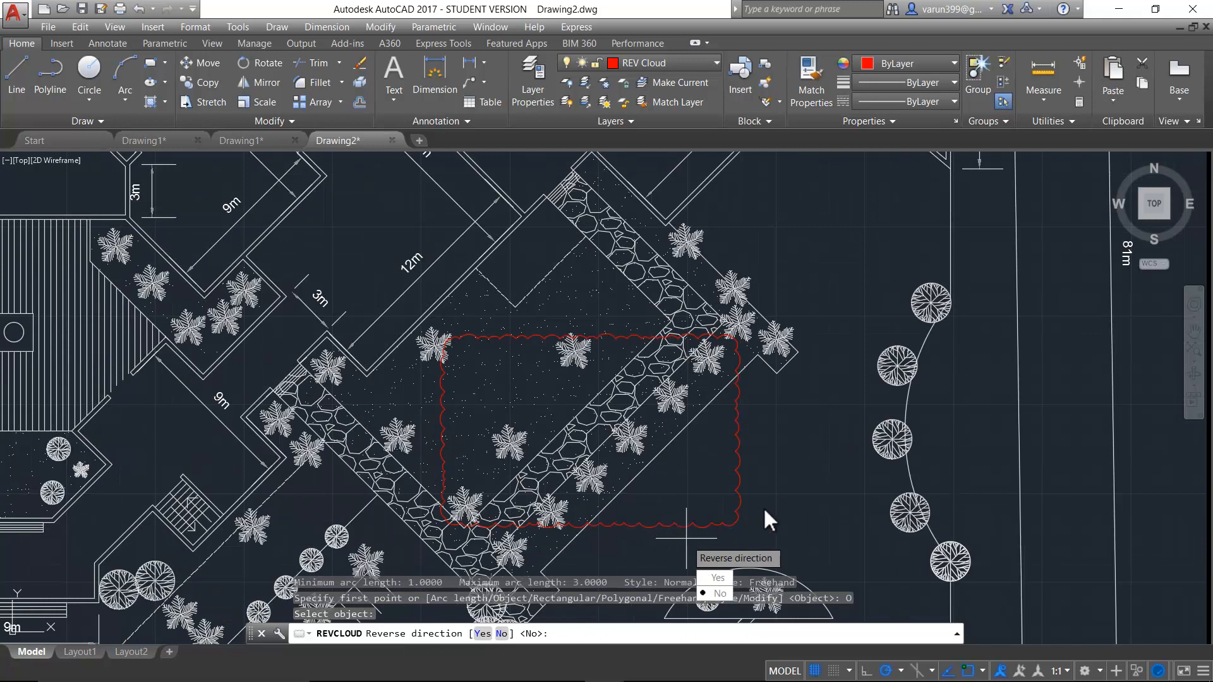
pyautogui.click(719, 594)
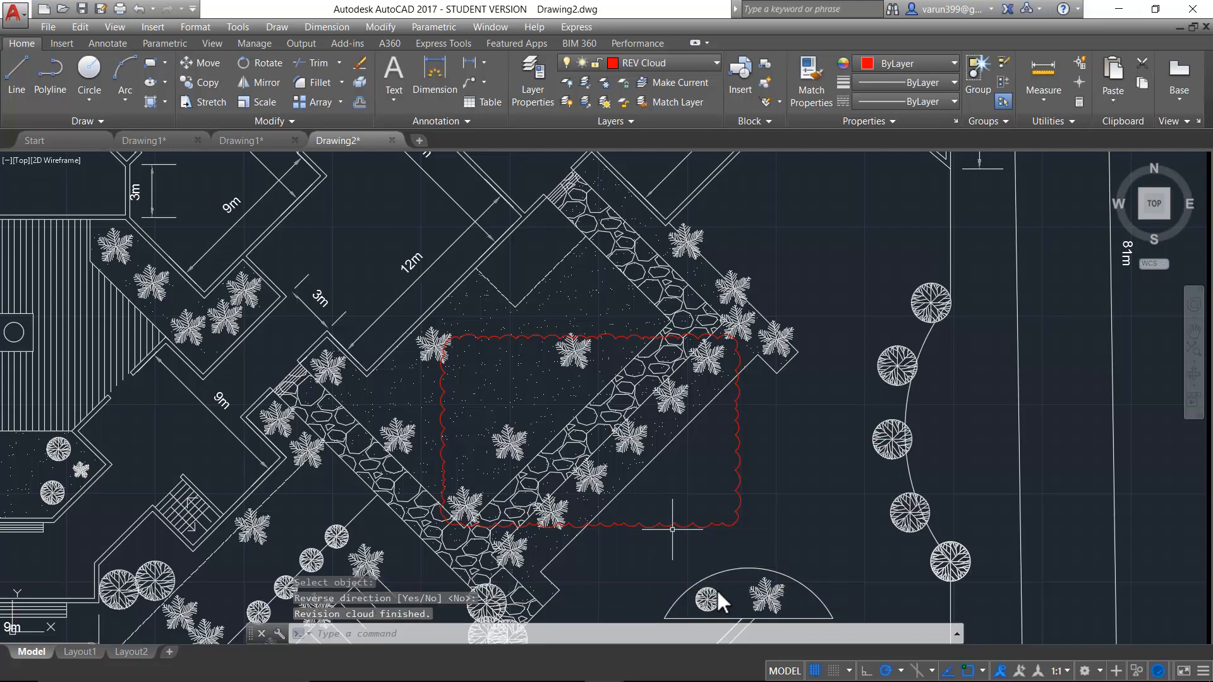
# - Draw a rectangular revision cloud across the upper end of the planting bed, above the converted rectangle
pyautogui.scroll(-3, 597, 512)
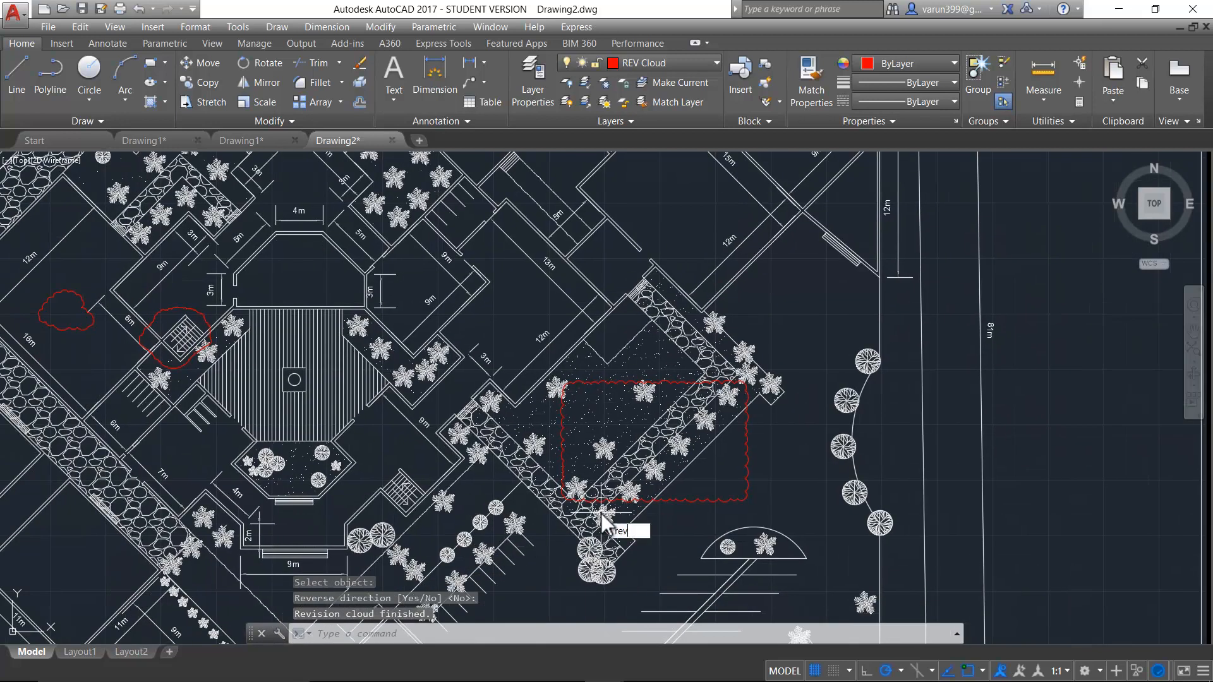
pyautogui.press('Escape')
pyautogui.press('Escape')
pyautogui.press('Escape')
pyautogui.write('revc')
pyautogui.press('Return')
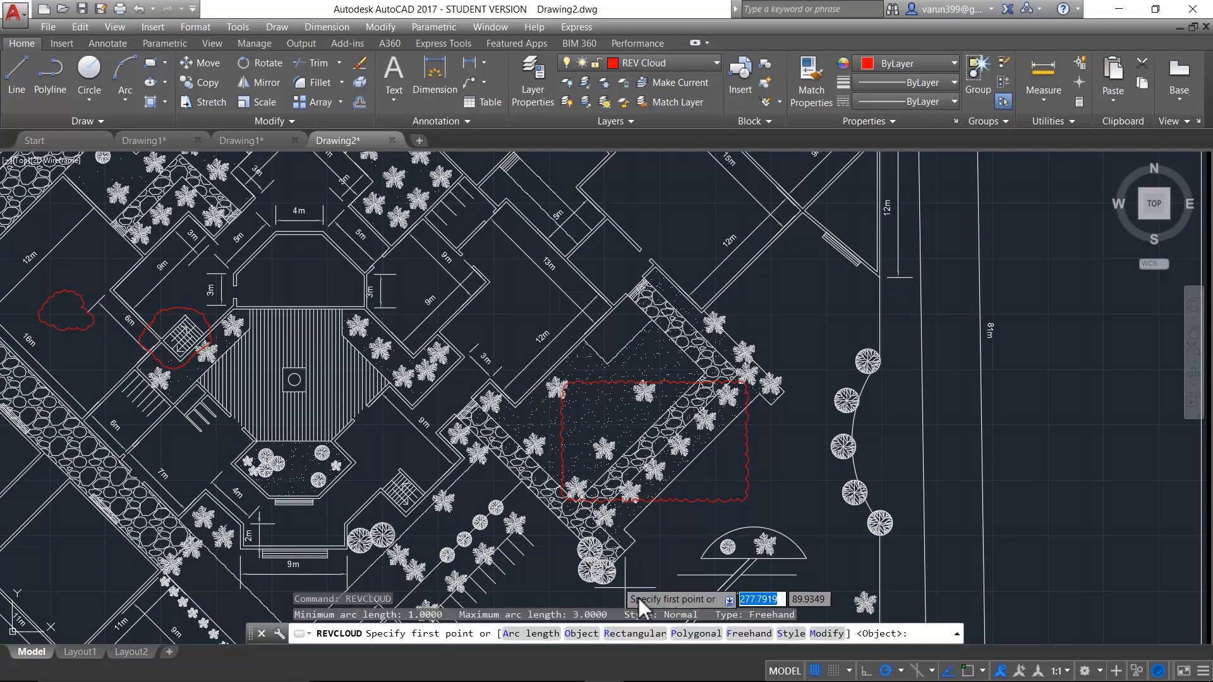
pyautogui.click(646, 634)
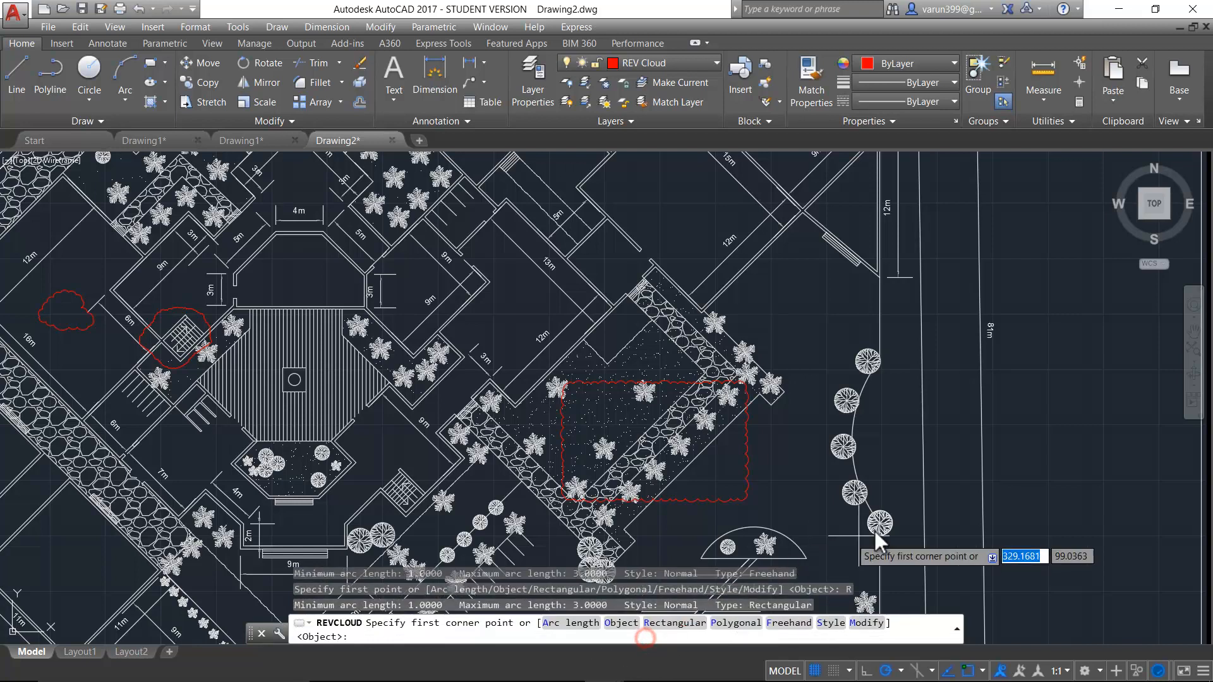
pyautogui.click(778, 273)
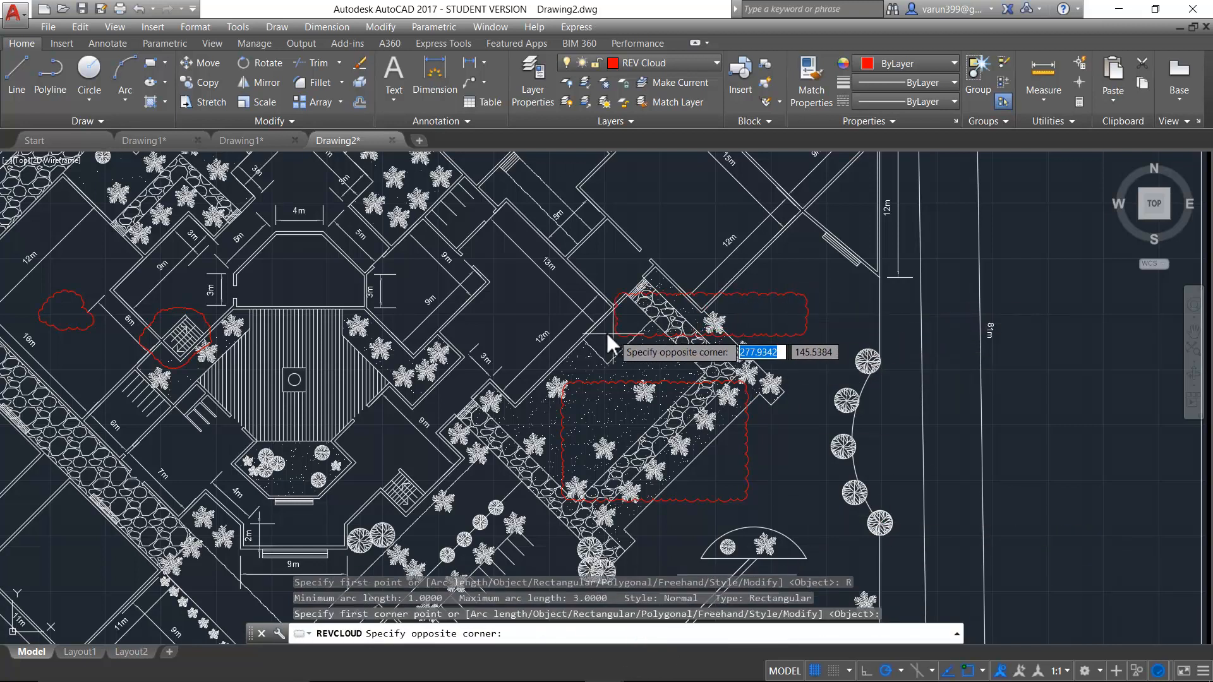
pyautogui.click(538, 330)
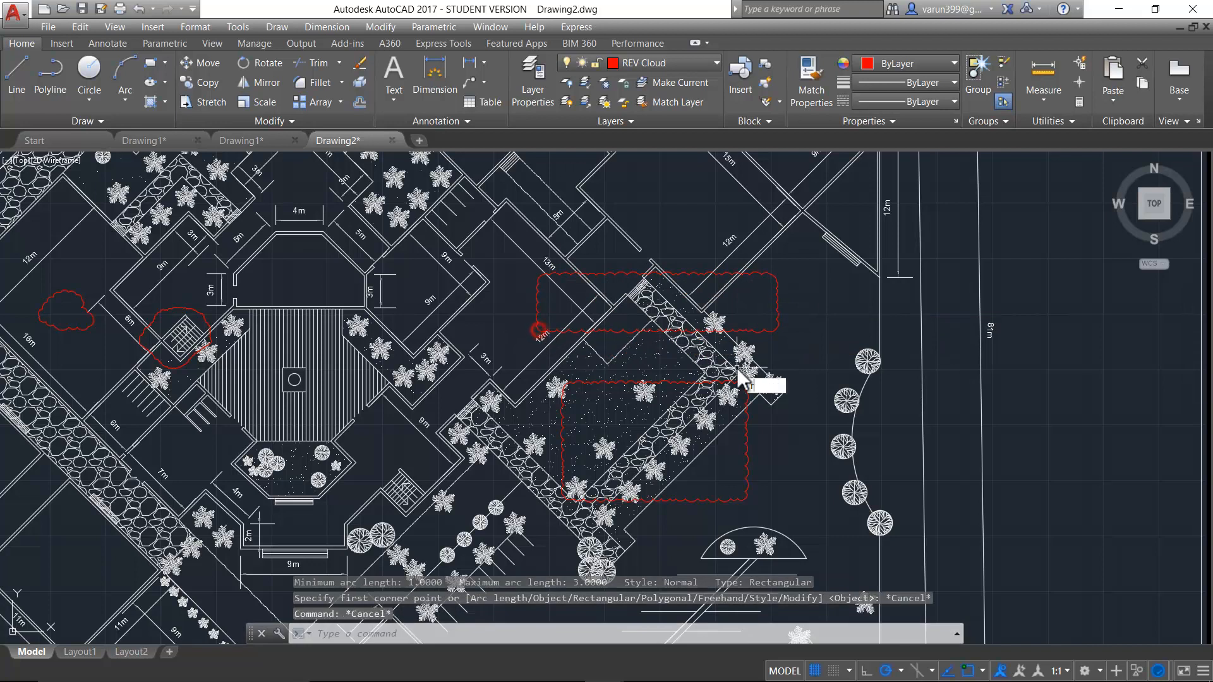
# - Draw a closed polygonal revision cloud from above the octagonal room across the striped courtyard to the planting bed's western corner
pyautogui.press('Return')
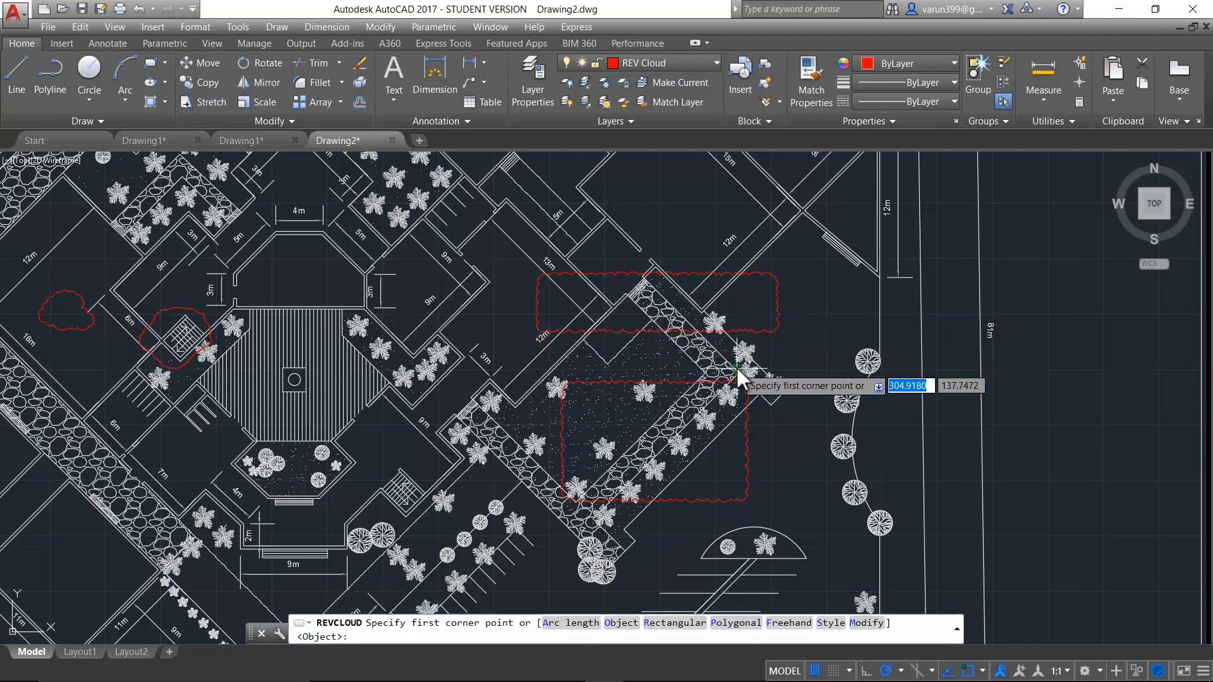
pyautogui.click(736, 623)
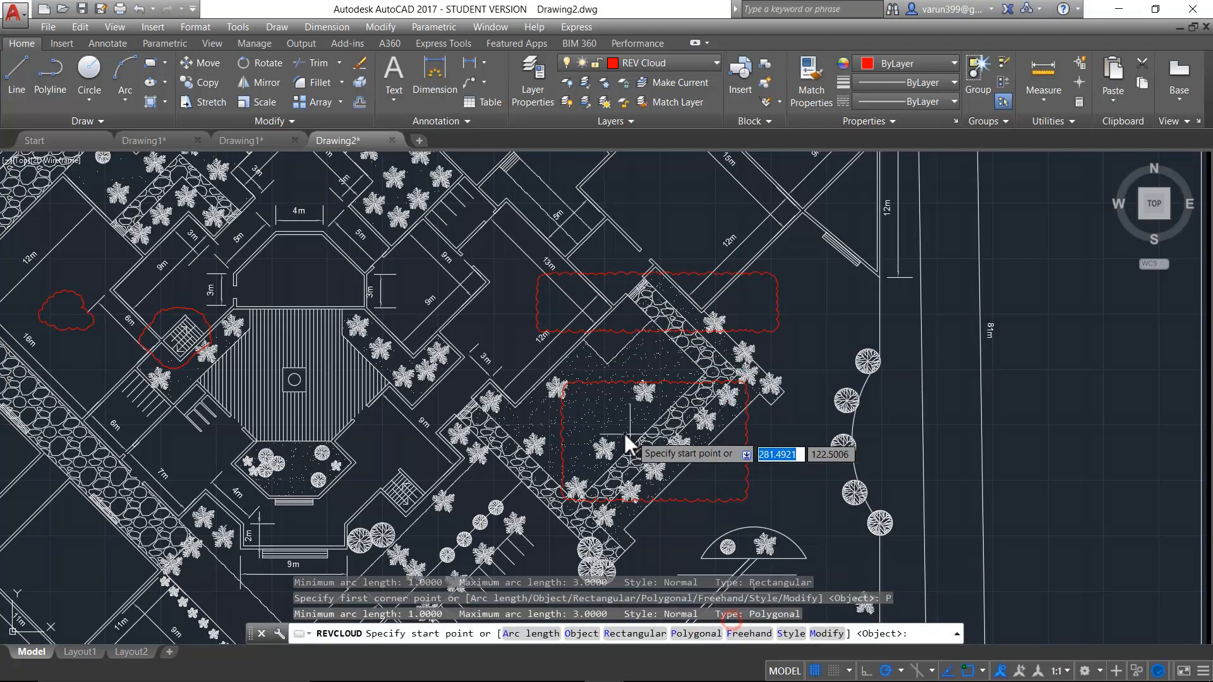
pyautogui.click(518, 225)
pyautogui.click(441, 172)
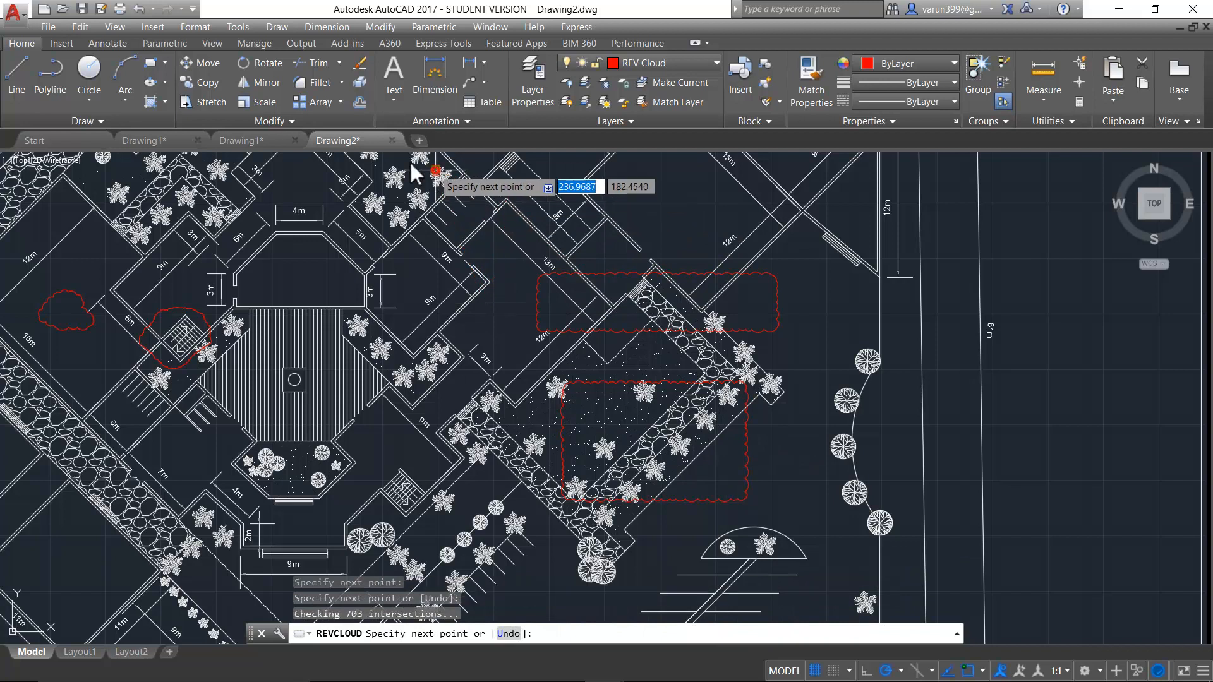
pyautogui.click(296, 171)
pyautogui.click(260, 359)
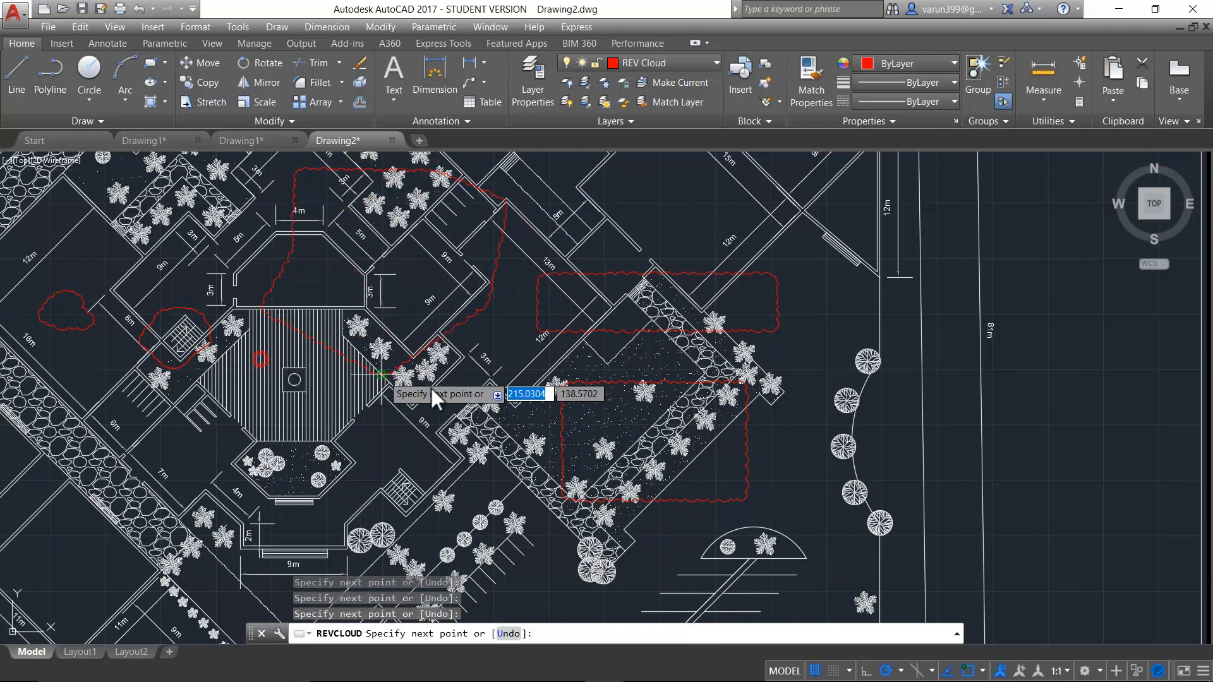
pyautogui.click(460, 421)
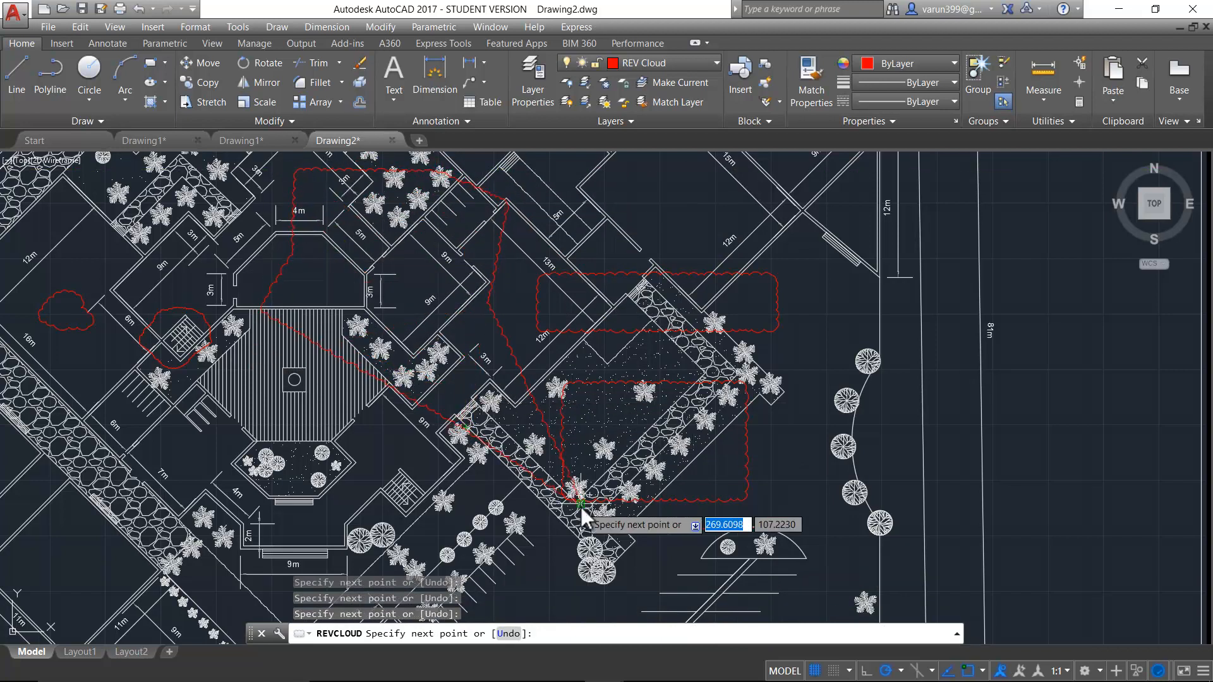
pyautogui.press('Return')
pyautogui.press('Escape')
pyautogui.press('Escape')
# - Start another revision cloud and set its arc style to Calligraphy
pyautogui.scroll(-2, 766, 373)
pyautogui.write('rev')
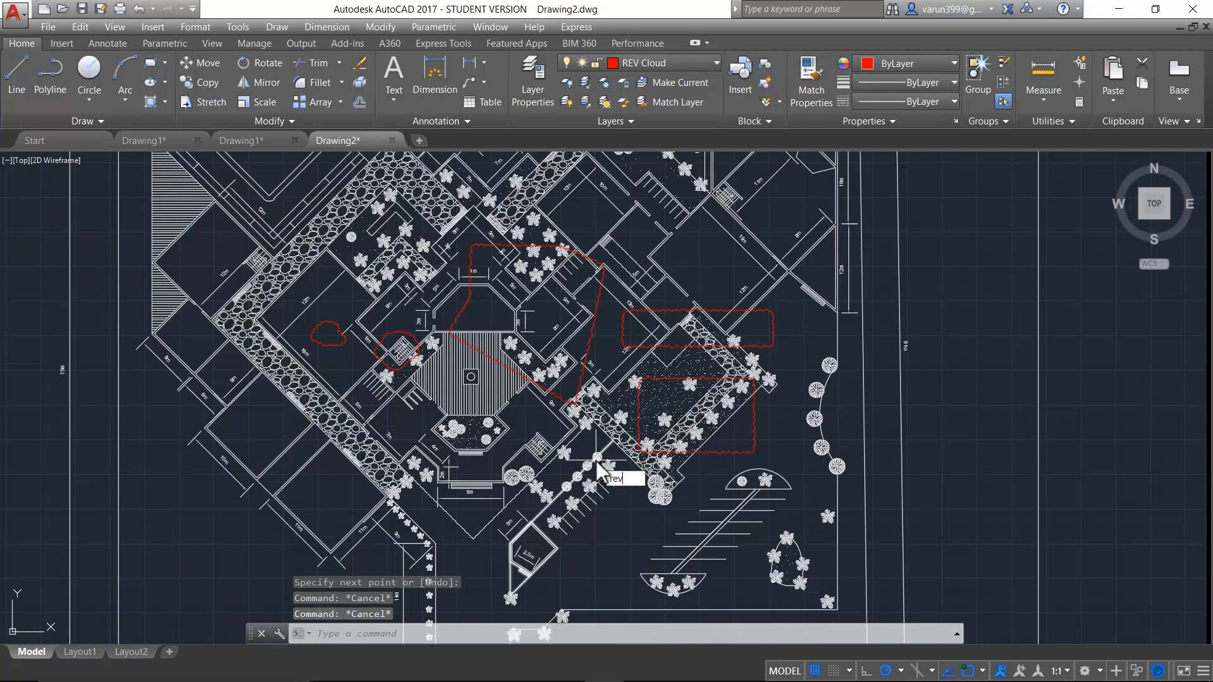
pyautogui.write('c')
pyautogui.press('Return')
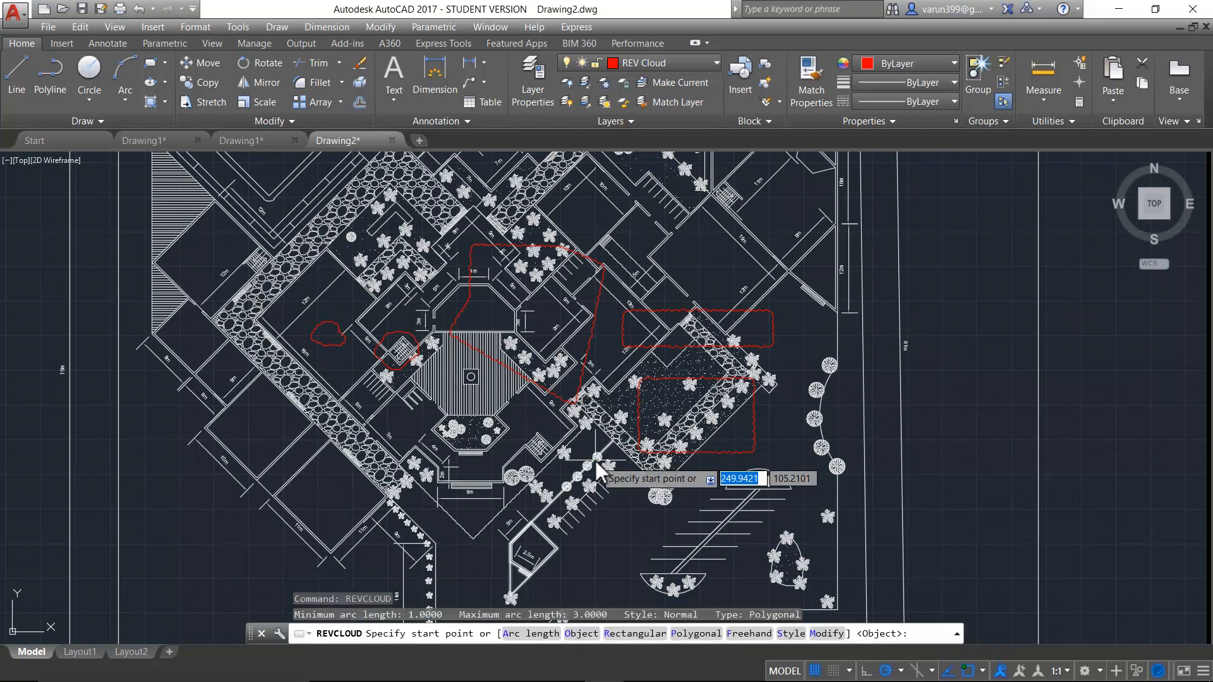
pyautogui.click(746, 637)
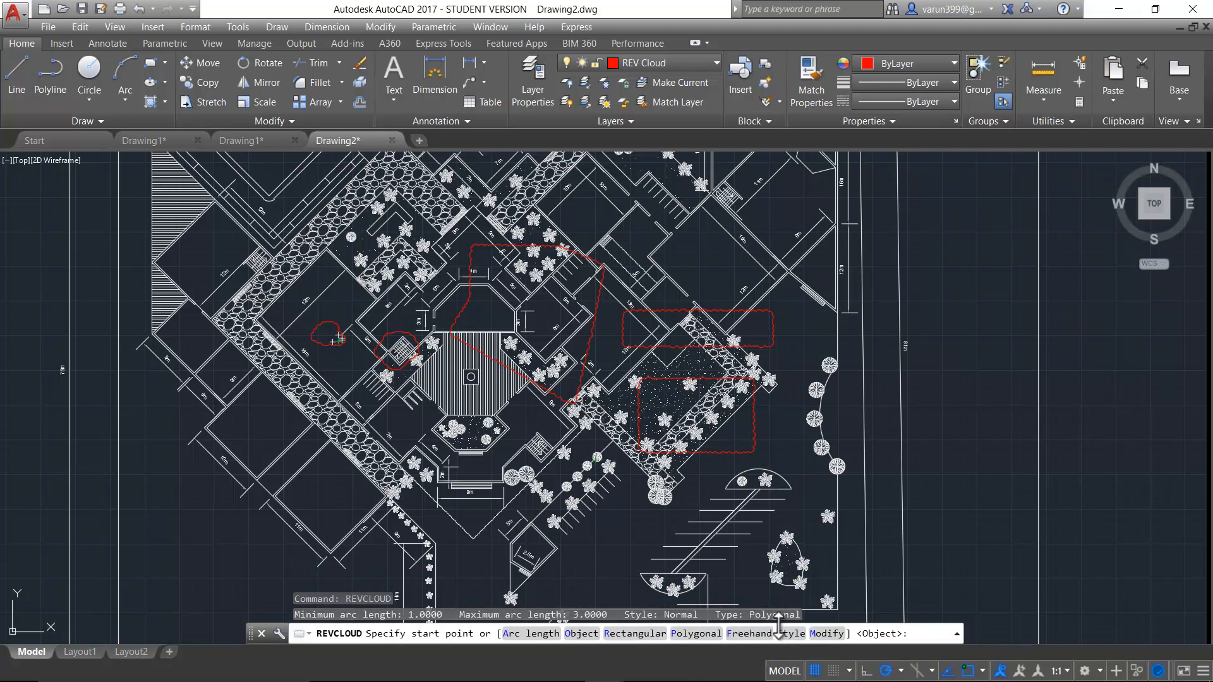
pyautogui.scroll(4, 726, 468)
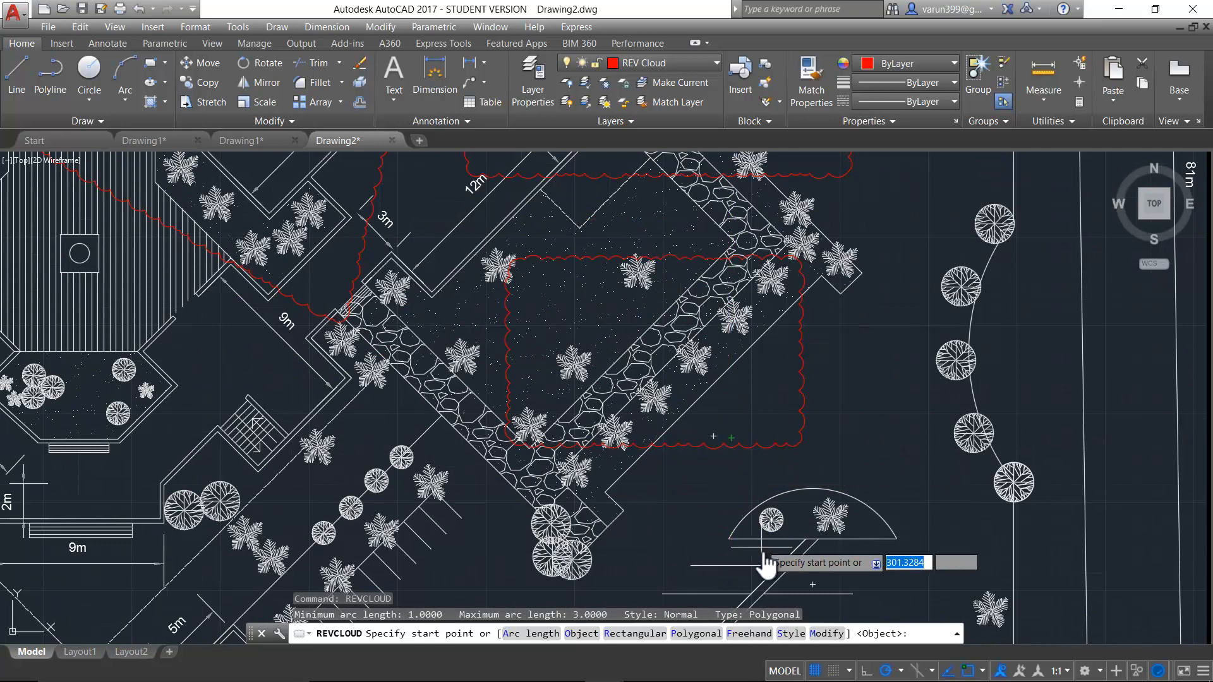
pyautogui.click(789, 634)
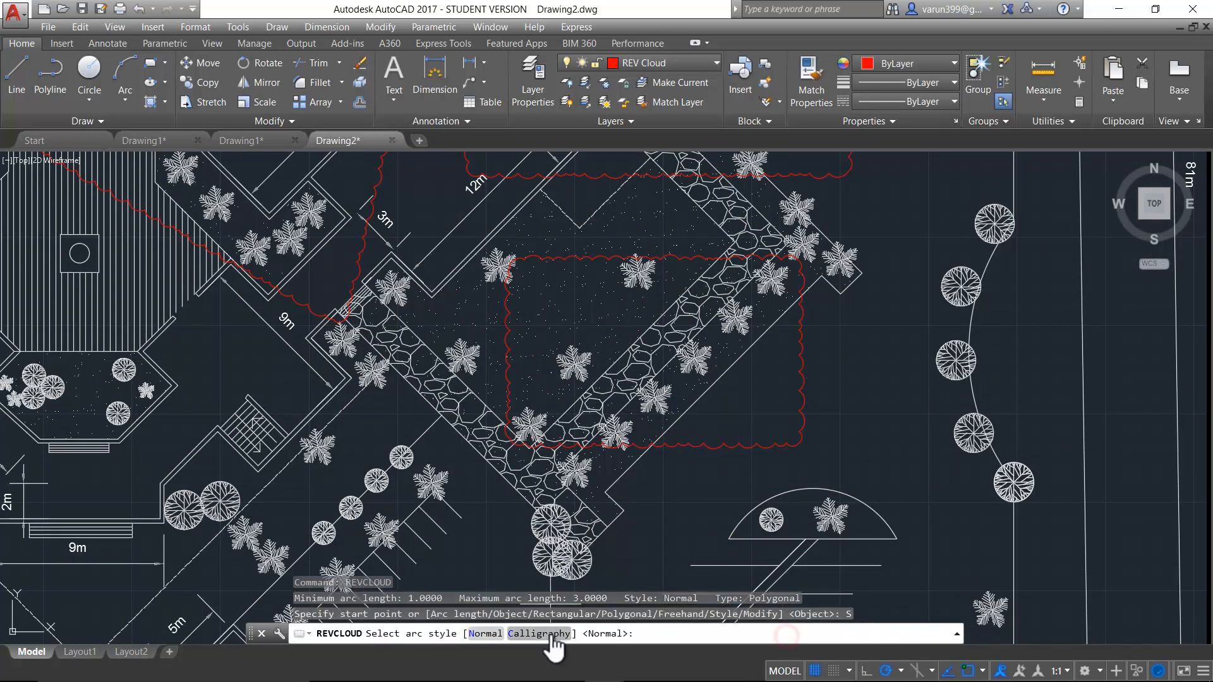
pyautogui.click(550, 633)
# - Draw a closed polygonal revision cloud in Calligraphy style just west of the semicircular planter, overlapping its edge
pyautogui.click(645, 545)
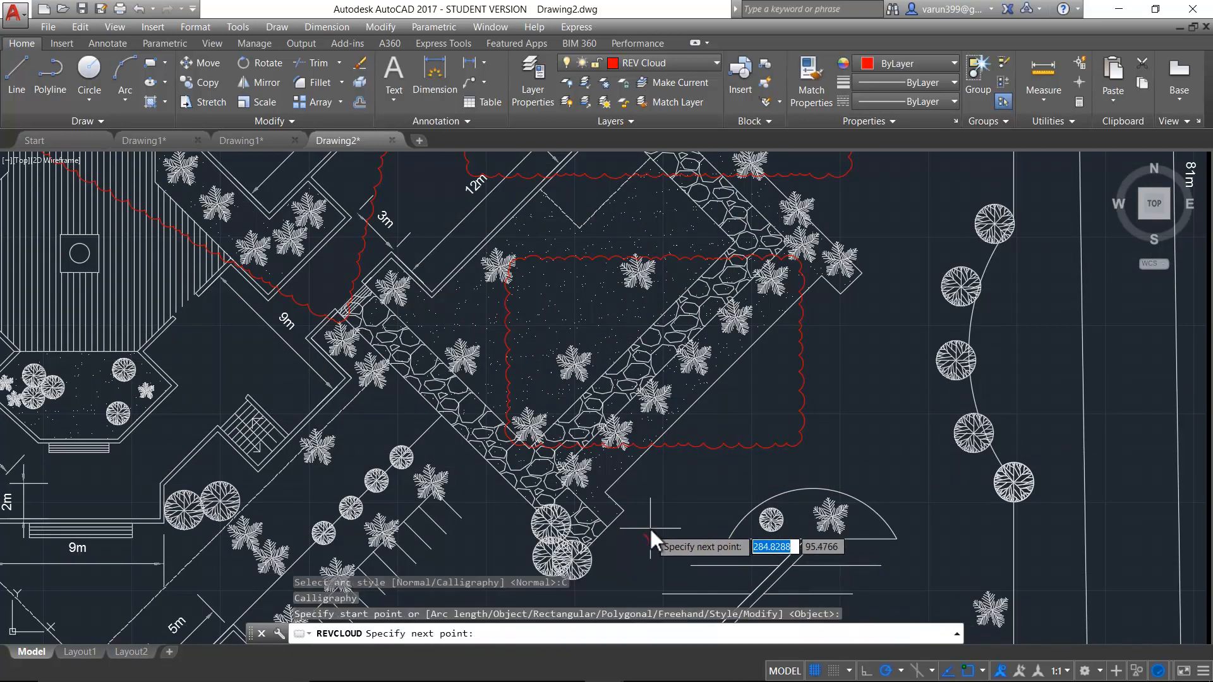
pyautogui.scroll(3, 646, 532)
pyautogui.click(702, 476)
pyautogui.click(850, 482)
pyautogui.moveTo(803, 497); pyautogui.dragTo(628, 411, button='middle')
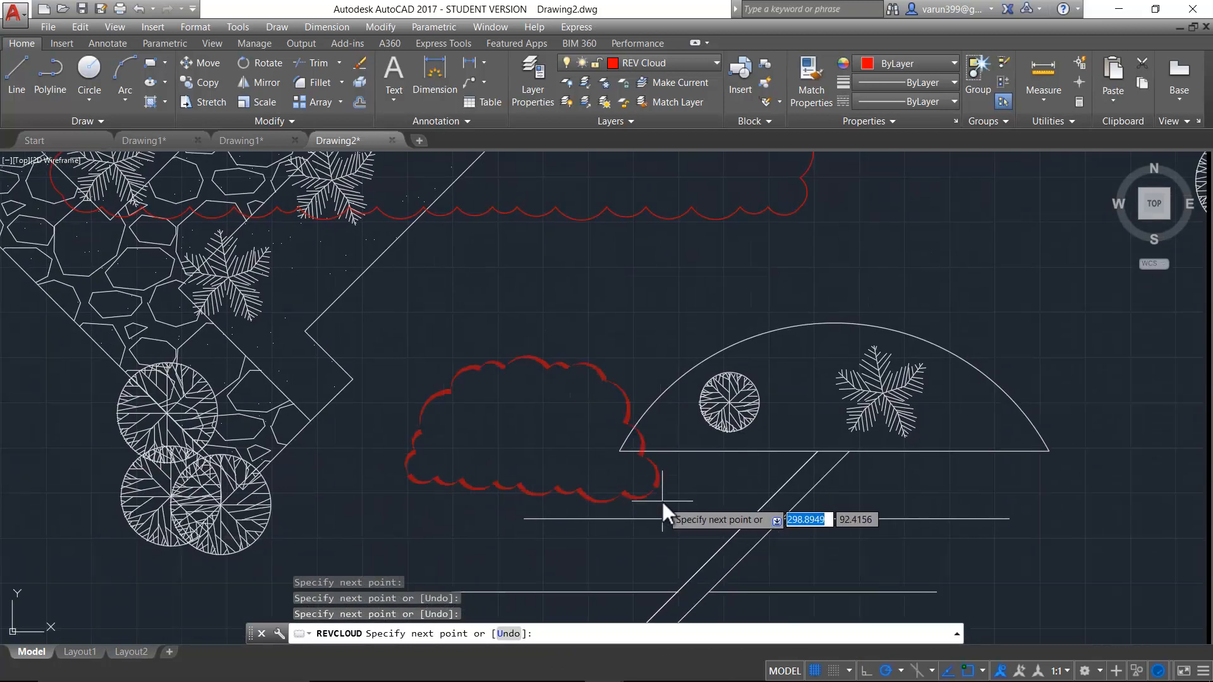
pyautogui.click(667, 548)
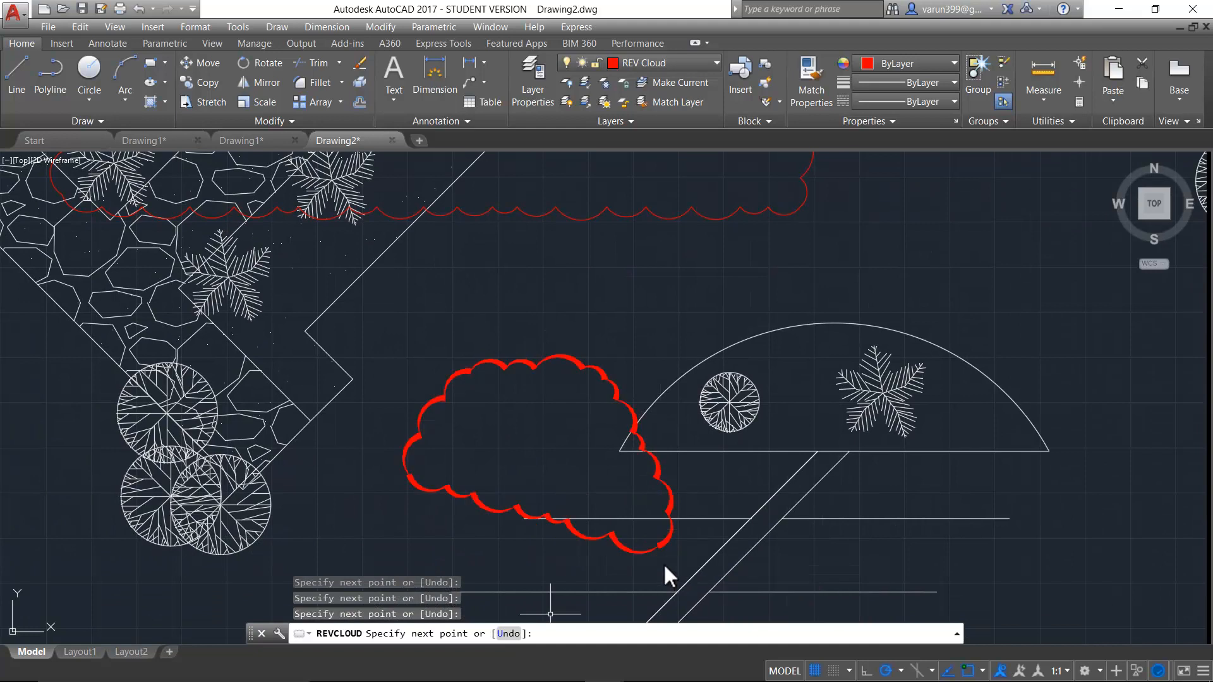
pyautogui.press('Escape')
pyautogui.press('Escape')
pyautogui.press('Escape')
# - Modify the small revision cloud beside the 16m dimension by drawing a rounded lobe from its lower edge back to its outline
pyautogui.write('REVCLOUD')
pyautogui.press('Return')
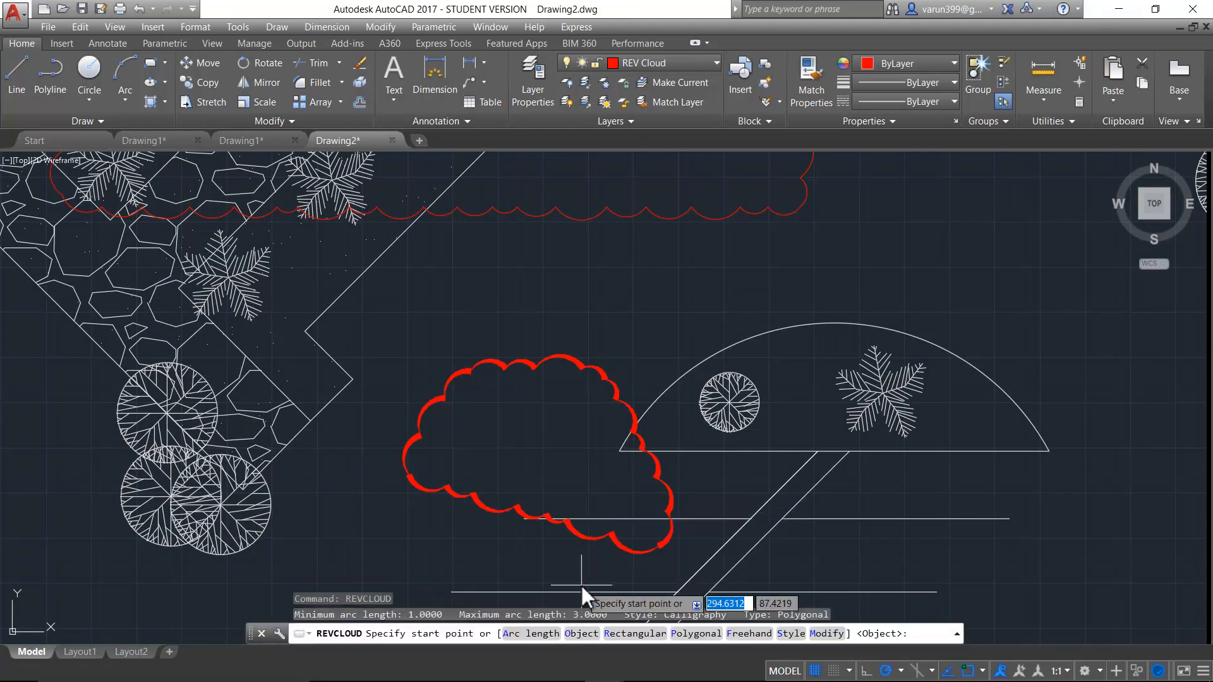
pyautogui.scroll(-5, 715, 480)
pyautogui.moveTo(715, 480)
pyautogui.mouseDown(button='middle')
pyautogui.moveTo(964, 596)
pyautogui.moveTo(1127, 591)
pyautogui.mouseUp(button='middle')
pyautogui.moveTo(549, 386); pyautogui.dragTo(907, 580, button='middle')
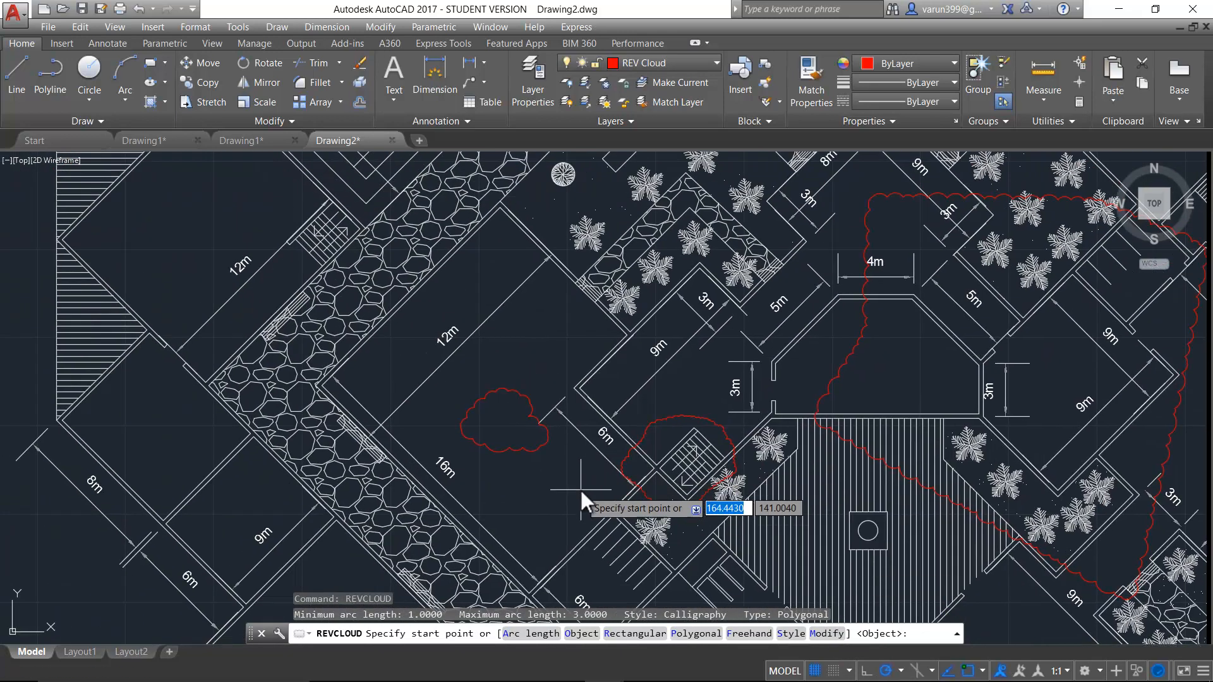
pyautogui.scroll(4, 403, 430)
pyautogui.scroll(1, 404, 428)
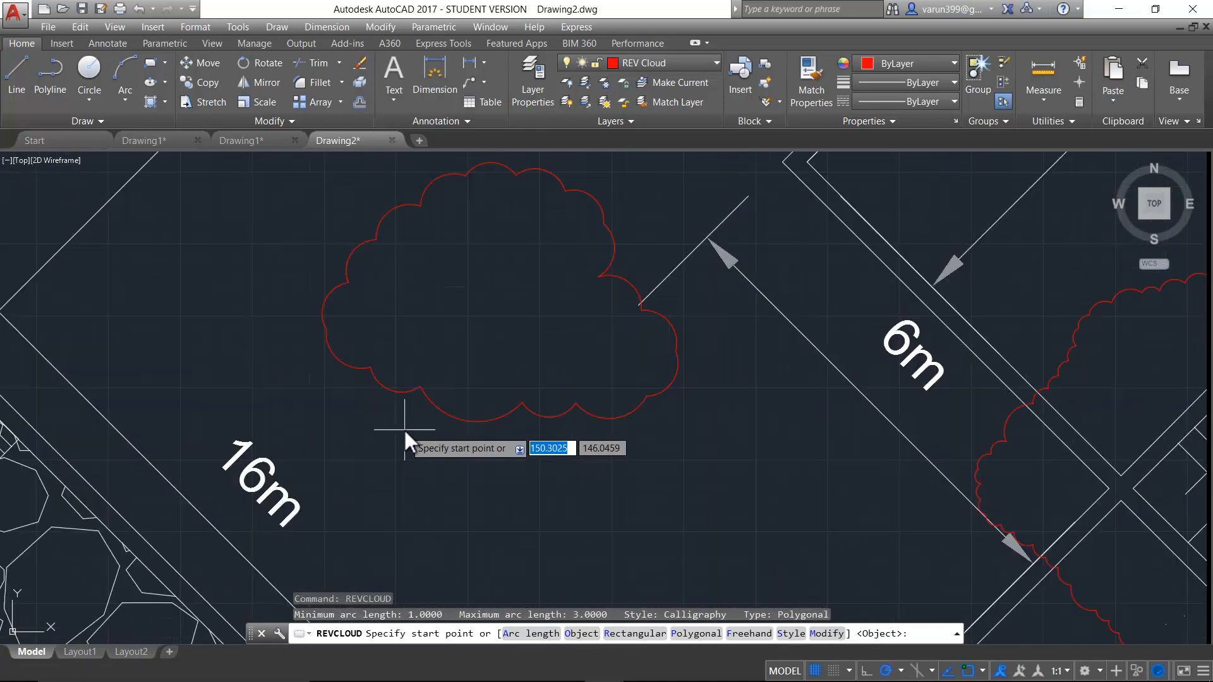
pyautogui.click(832, 635)
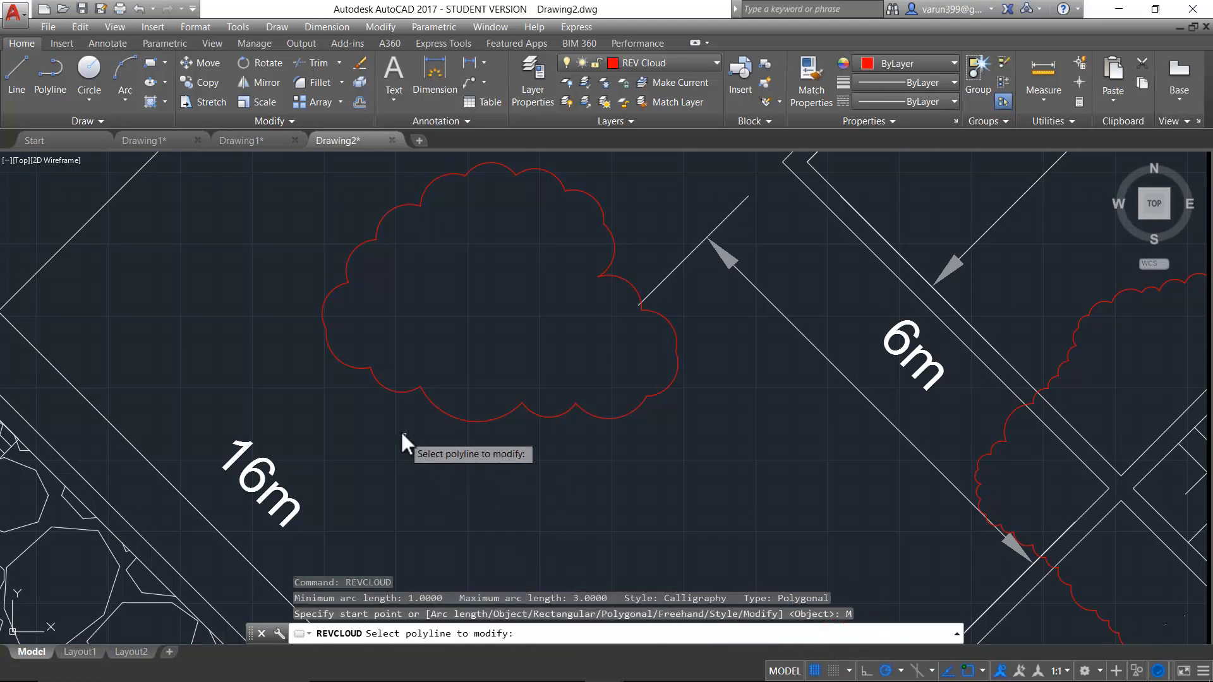
pyautogui.click(469, 420)
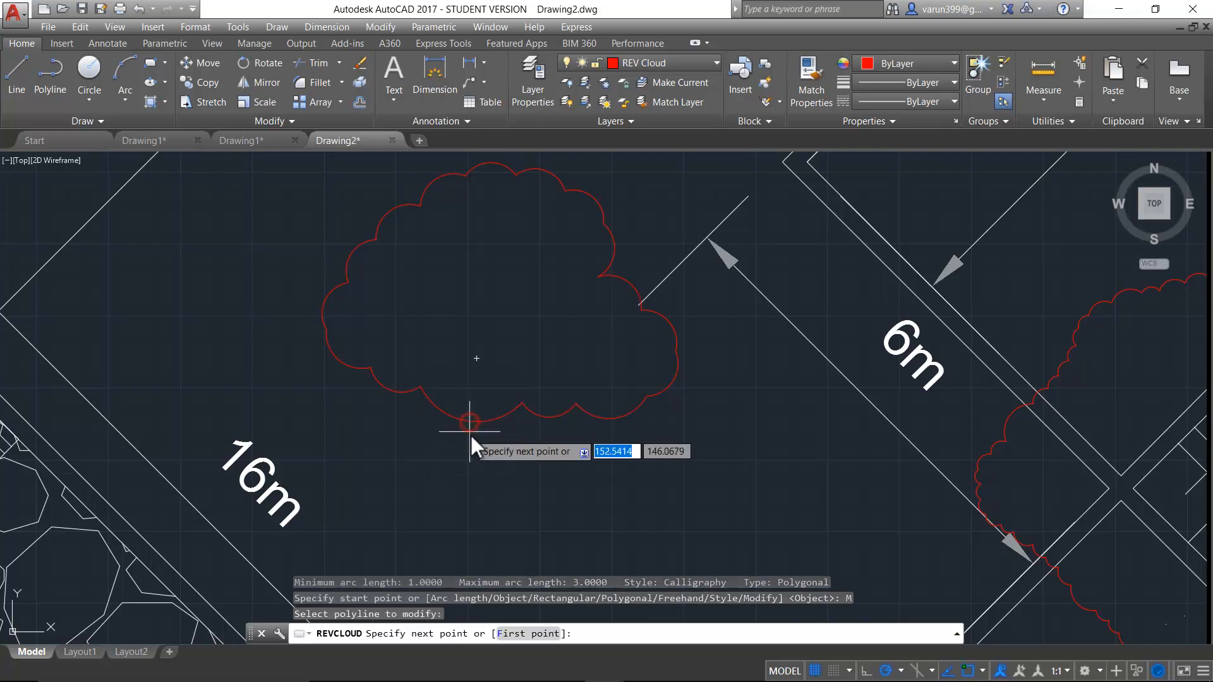
pyautogui.click(419, 528)
pyautogui.moveTo(573, 577); pyautogui.dragTo(498, 497, button='middle')
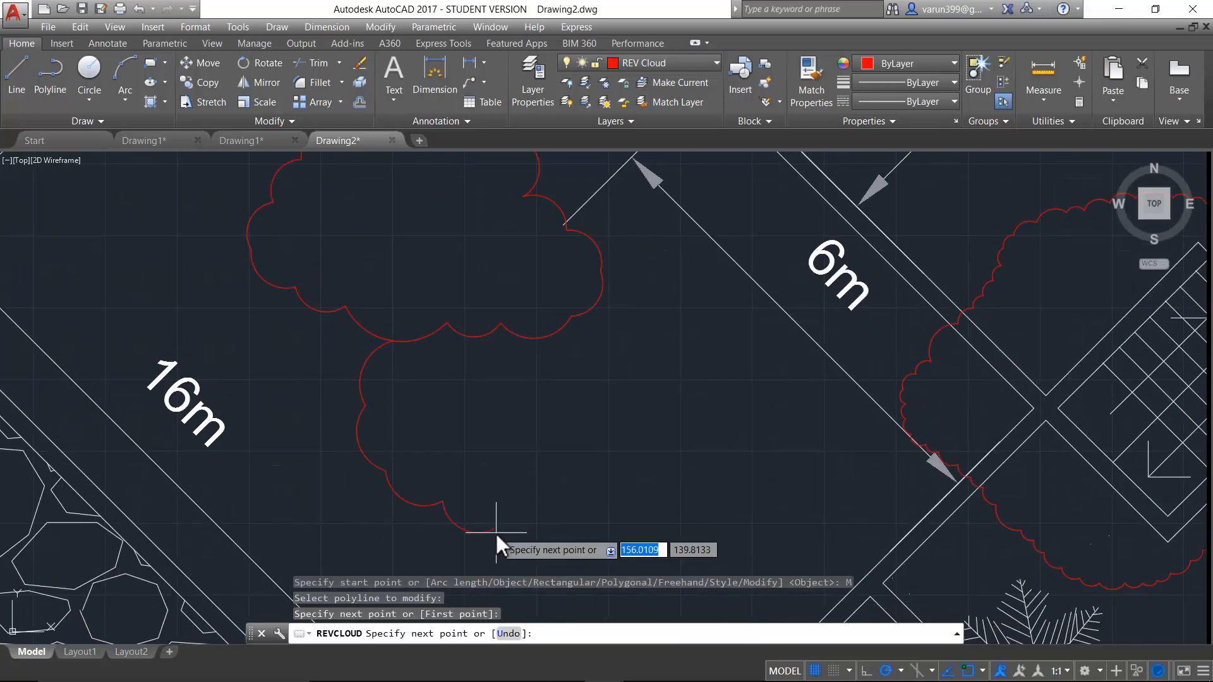
pyautogui.click(496, 534)
pyautogui.click(597, 465)
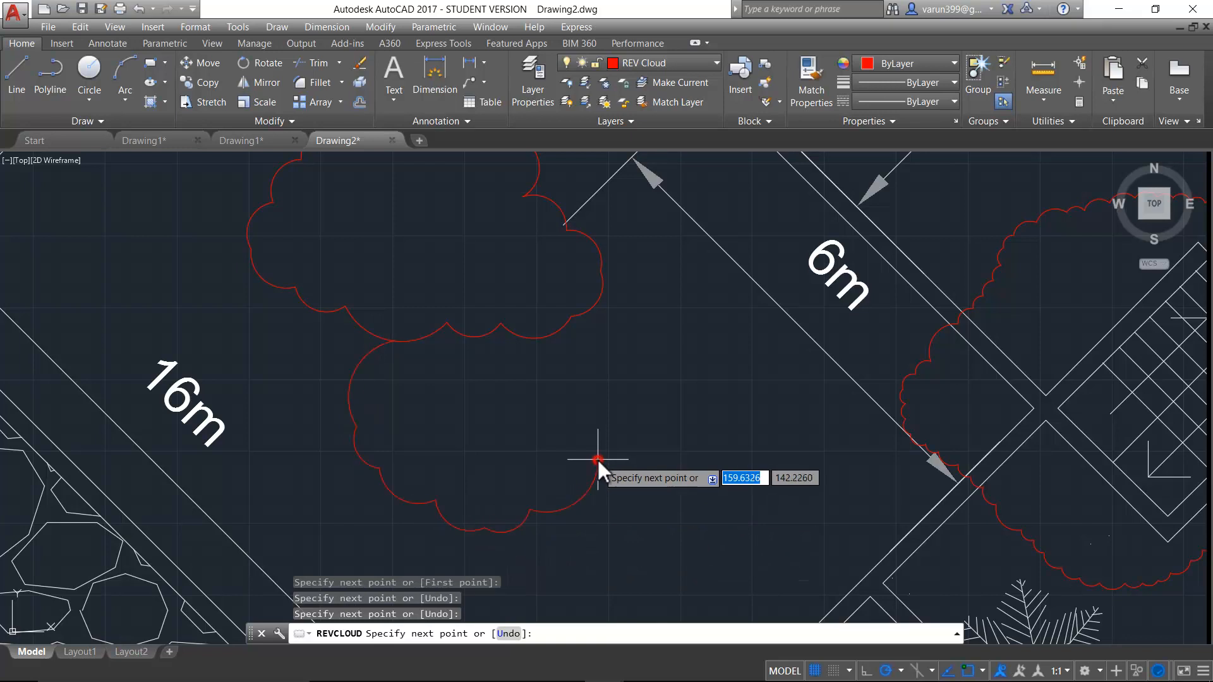
pyautogui.click(508, 330)
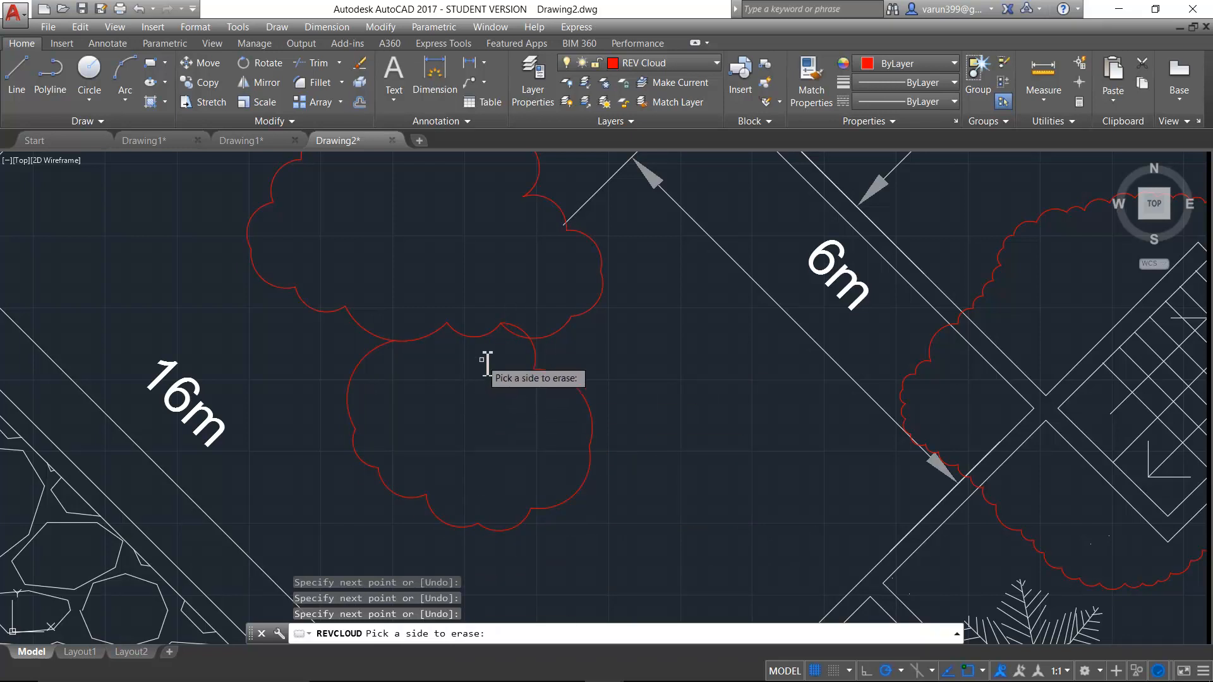
# - Erase the original cloud segment between the two ends of the new lobe and keep the arc direction unreversed
pyautogui.click(472, 339)
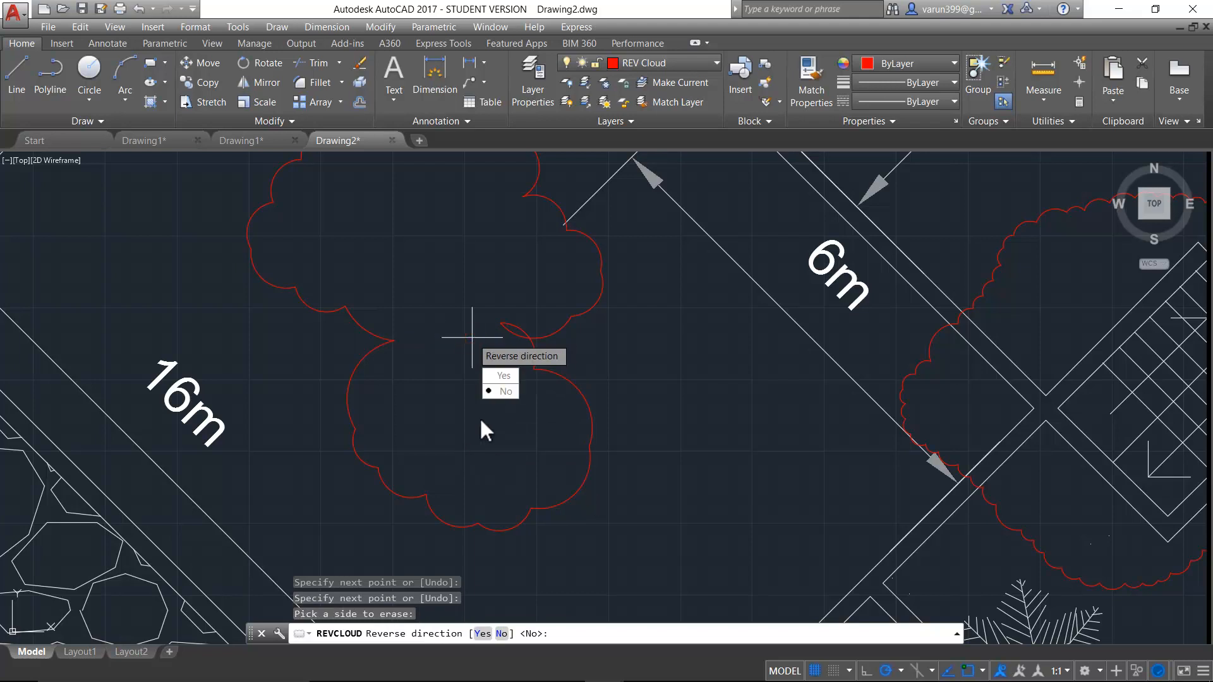
pyautogui.press('Return')
pyautogui.scroll(-3, 465, 336)
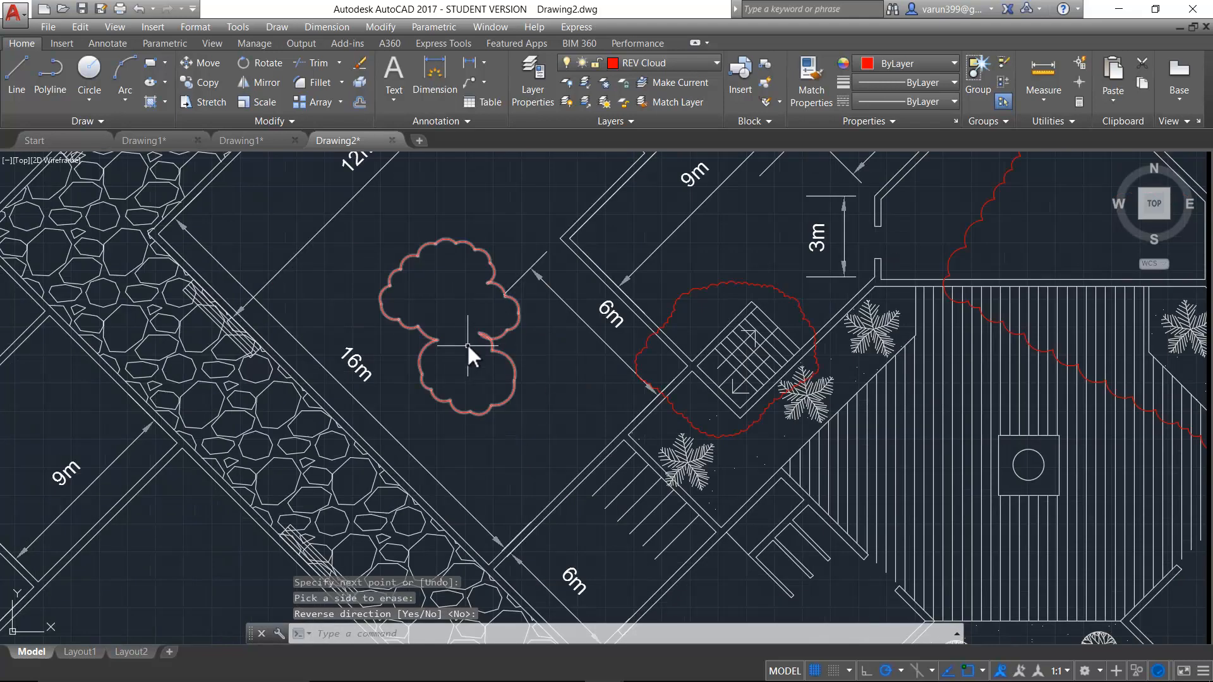
pyautogui.scroll(-9, 417, 299)
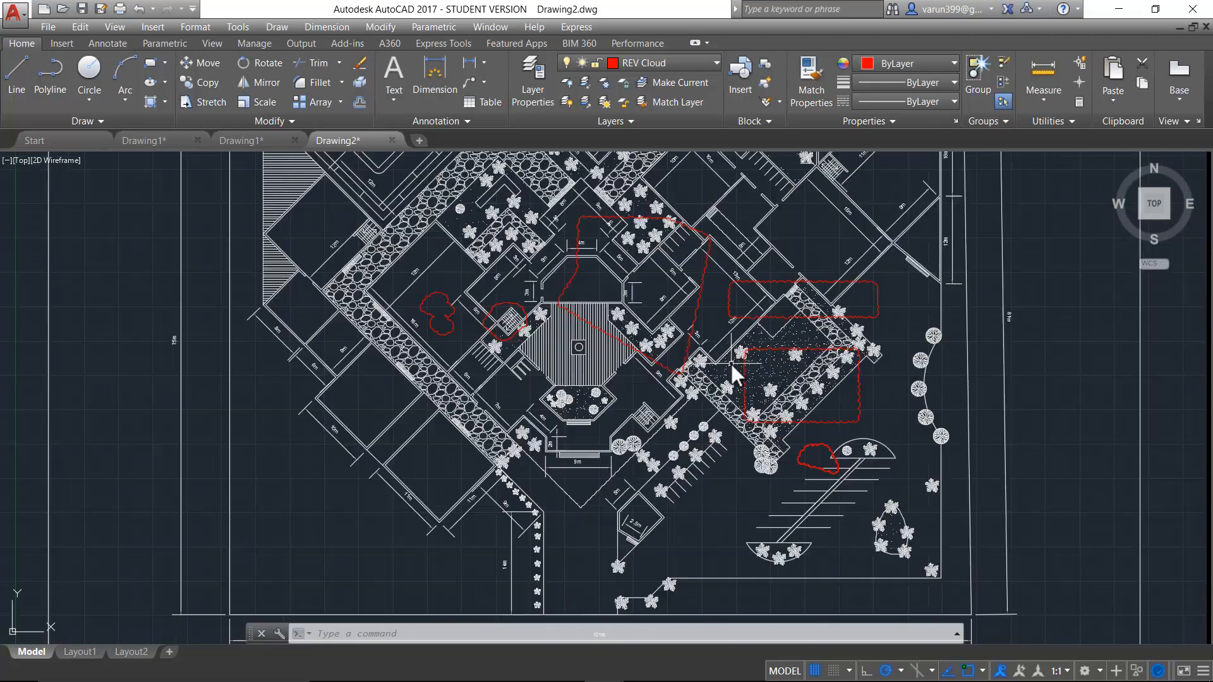
# - Delete the two rectangular revision clouds, the large polygonal one over the octagonal room and the Calligraphy one by the semicircular planter
pyautogui.scroll(3, 735, 376)
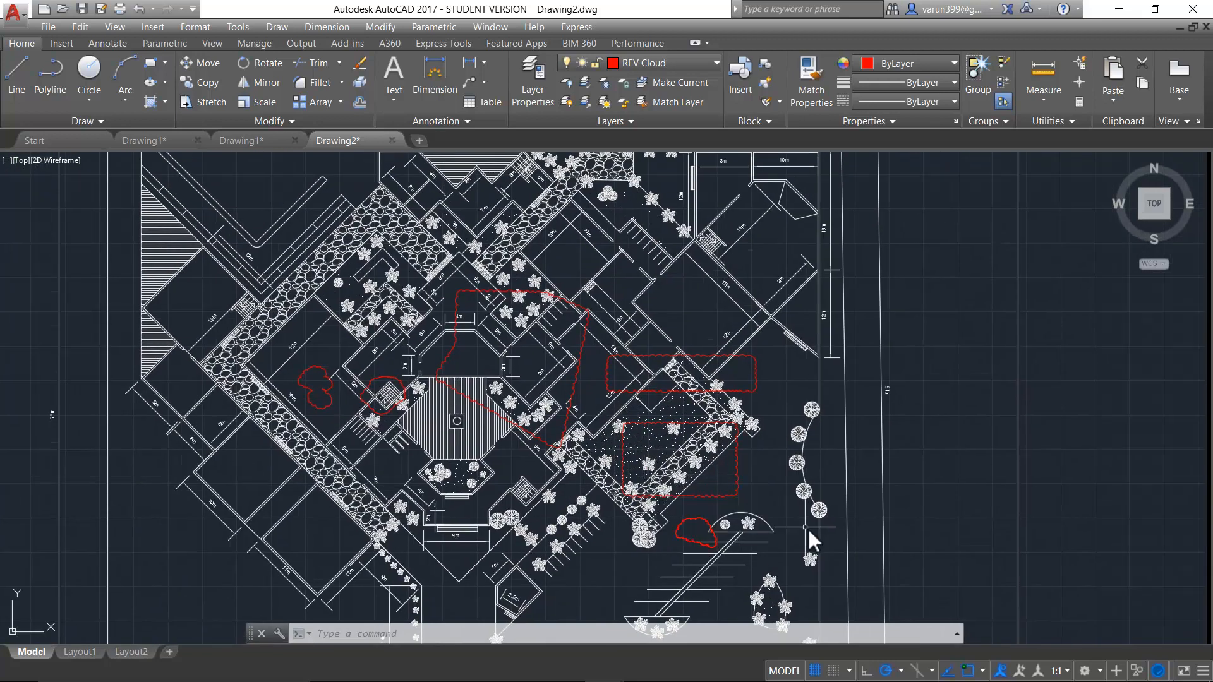
pyautogui.press('Escape')
pyautogui.press('Escape')
pyautogui.click(605, 377)
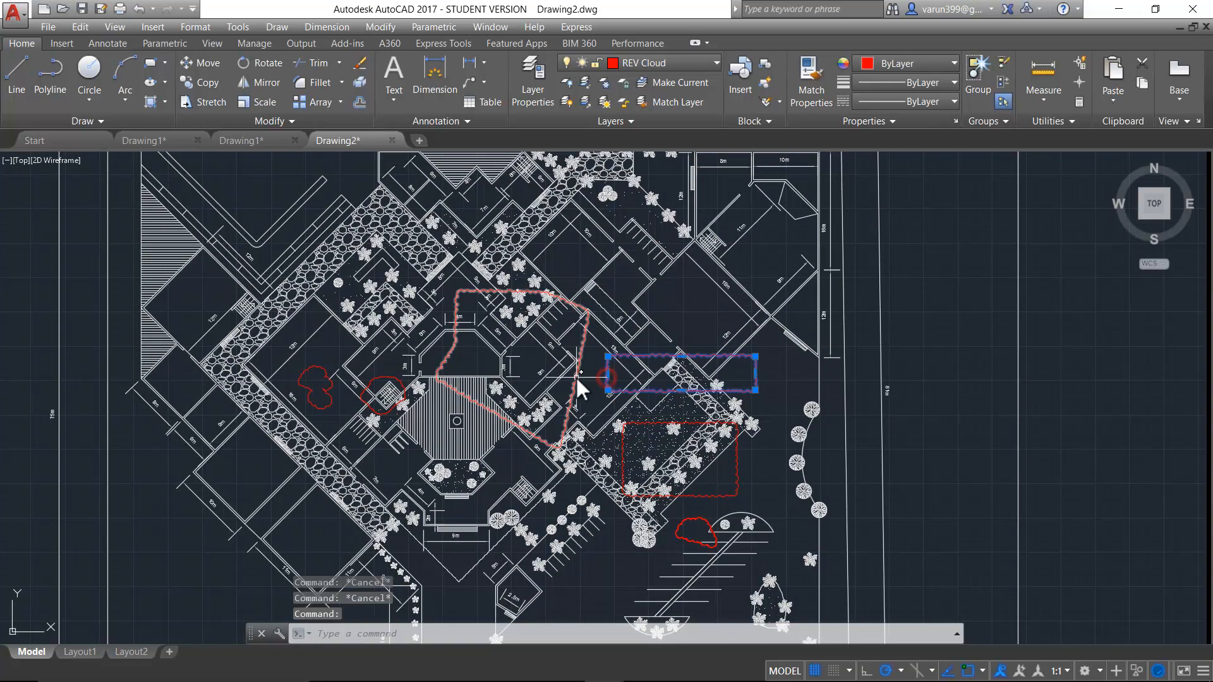
pyautogui.click(576, 377)
pyautogui.click(737, 460)
pyautogui.click(702, 520)
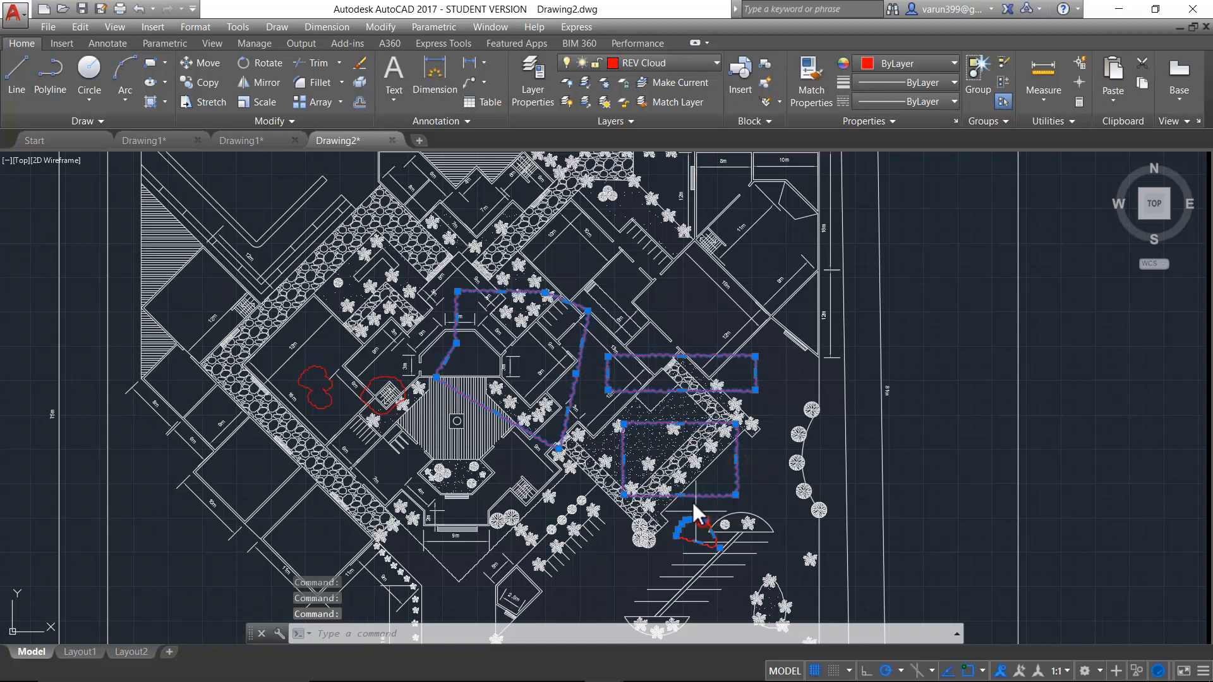
pyautogui.press('Delete')
# - Create a four-cornered wipeout over the planting strip with three palms southeast of the octagonal room, following the strip's inner edges
pyautogui.scroll(5, 509, 445)
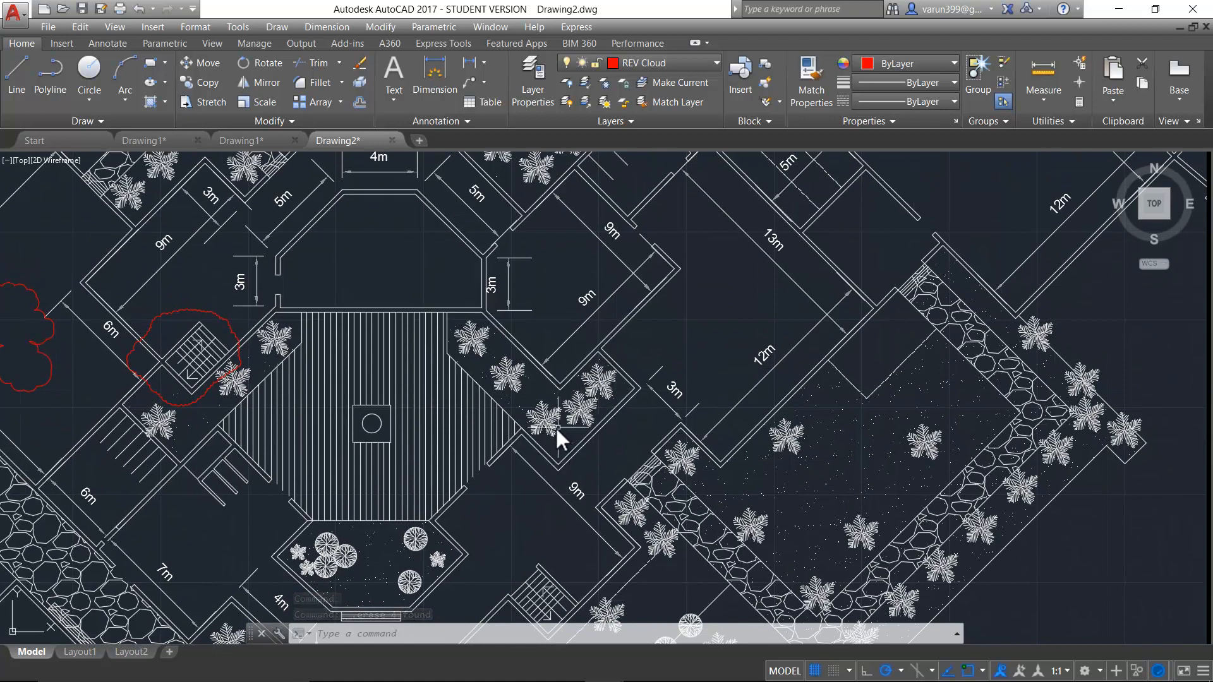
pyautogui.press('Escape')
pyautogui.press('Escape')
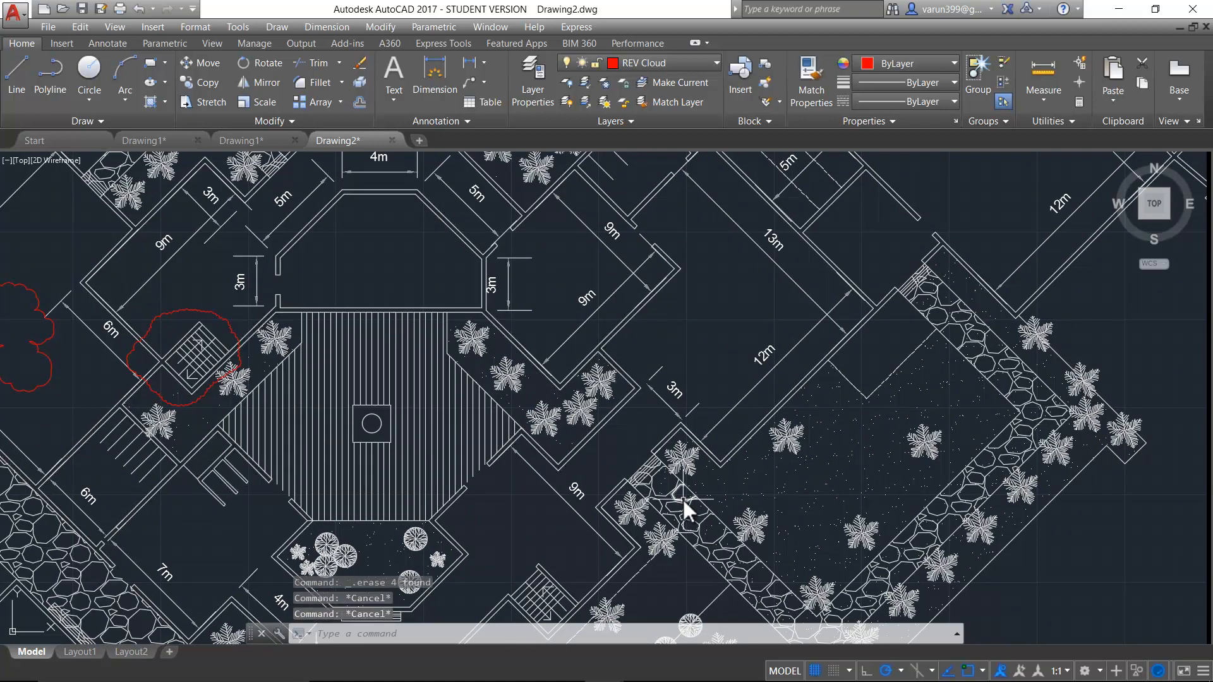
pyautogui.write('wipeo')
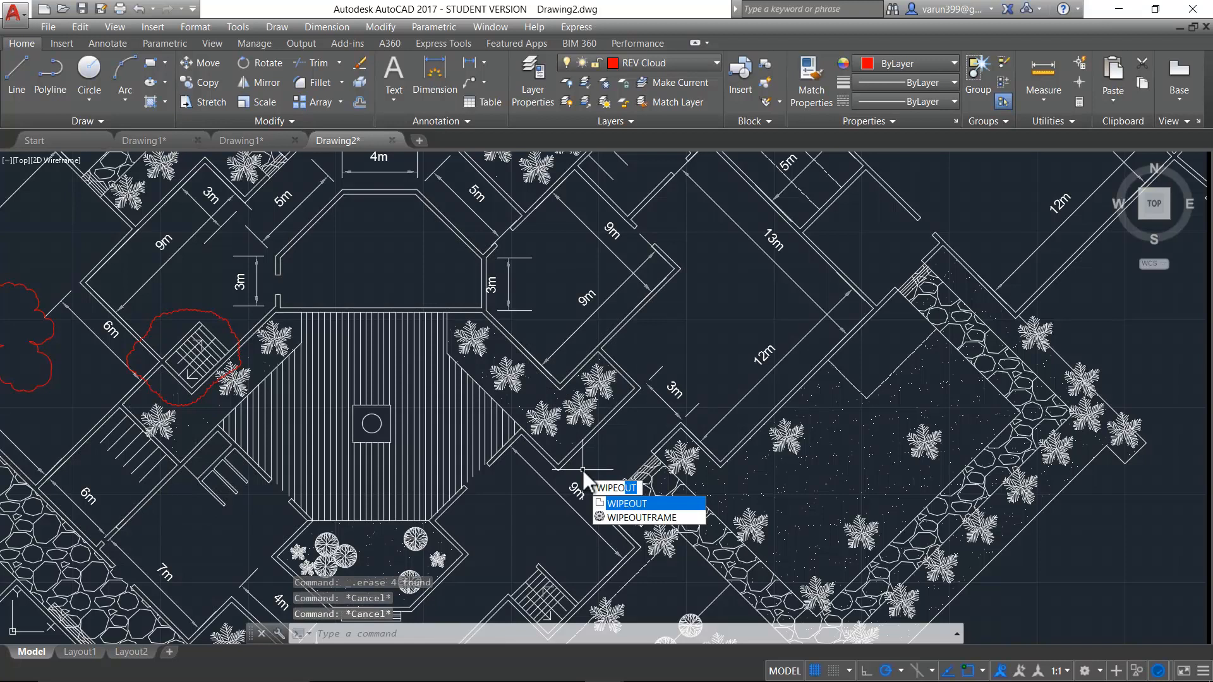
pyautogui.press('Return')
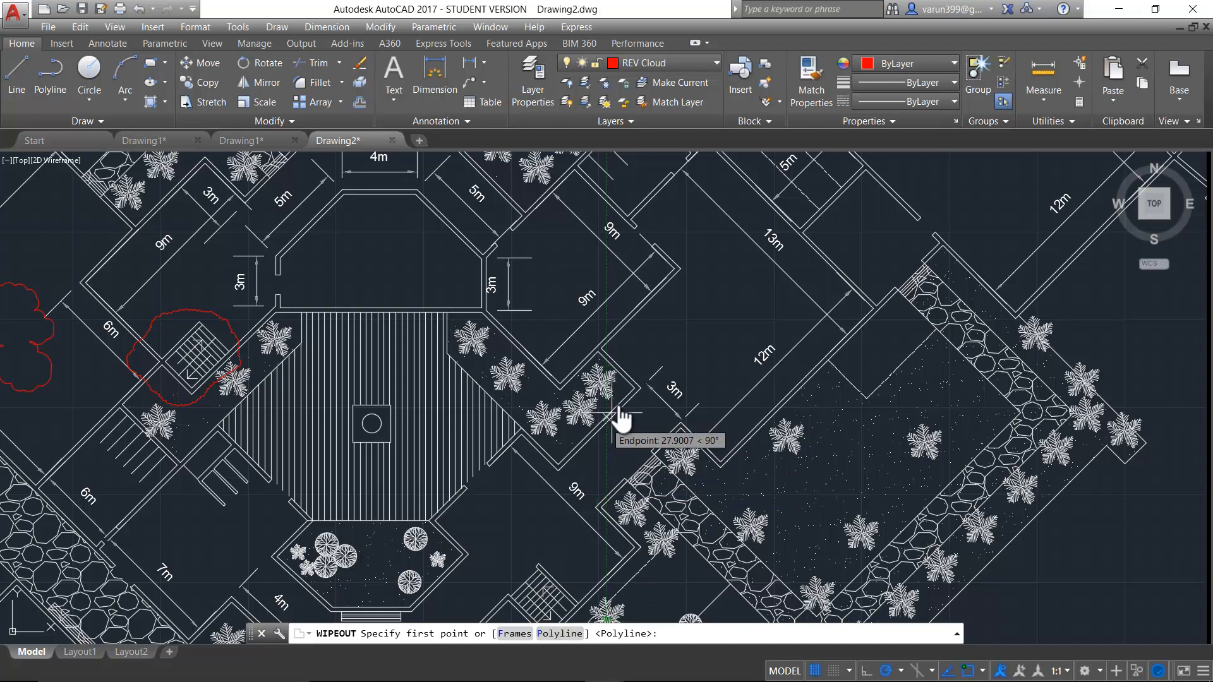
pyautogui.click(630, 387)
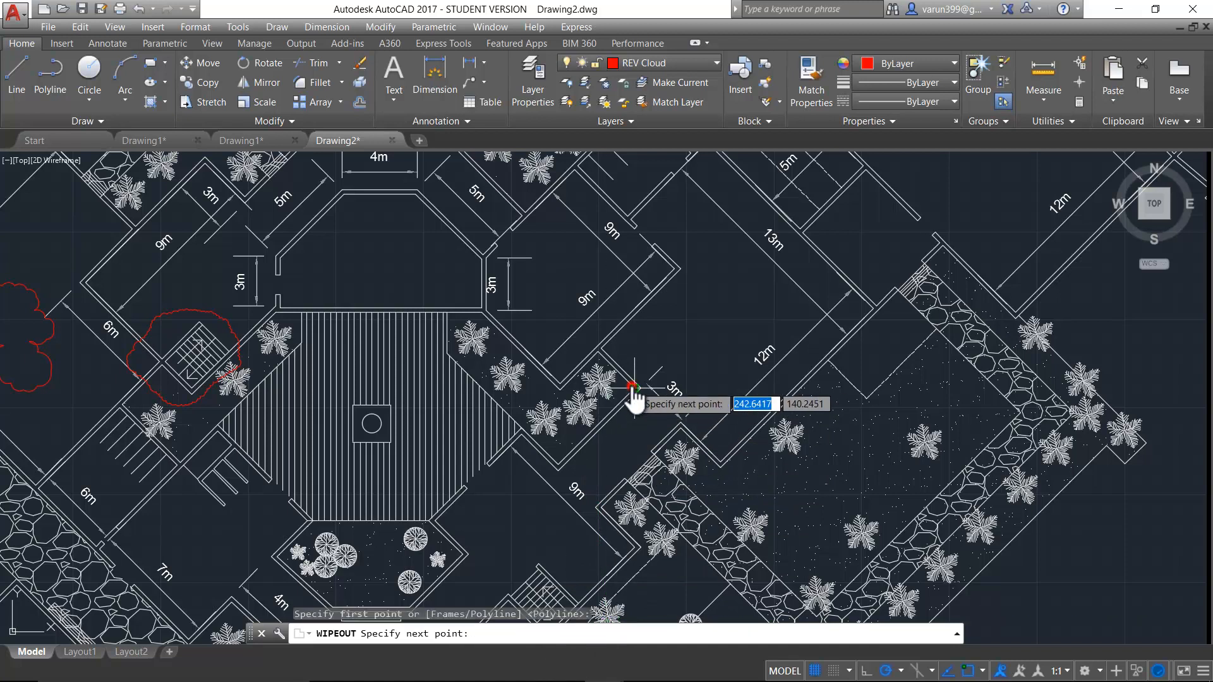
pyautogui.click(599, 349)
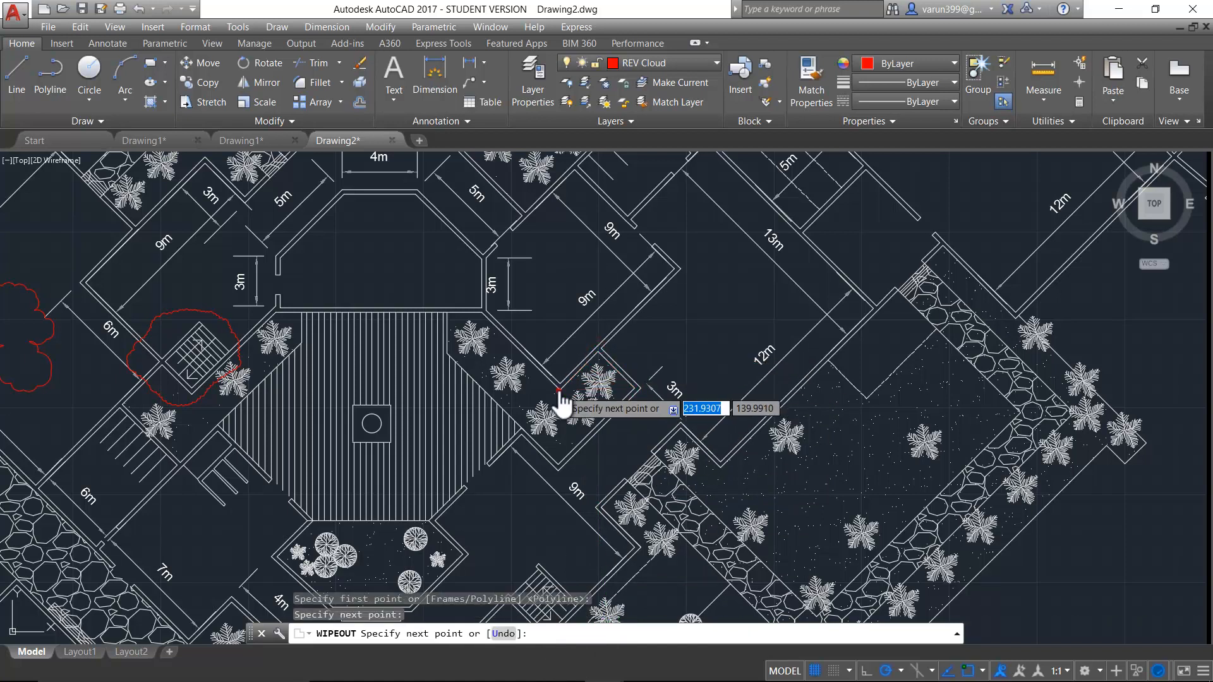
pyautogui.click(519, 430)
pyautogui.click(558, 466)
pyautogui.press('Return')
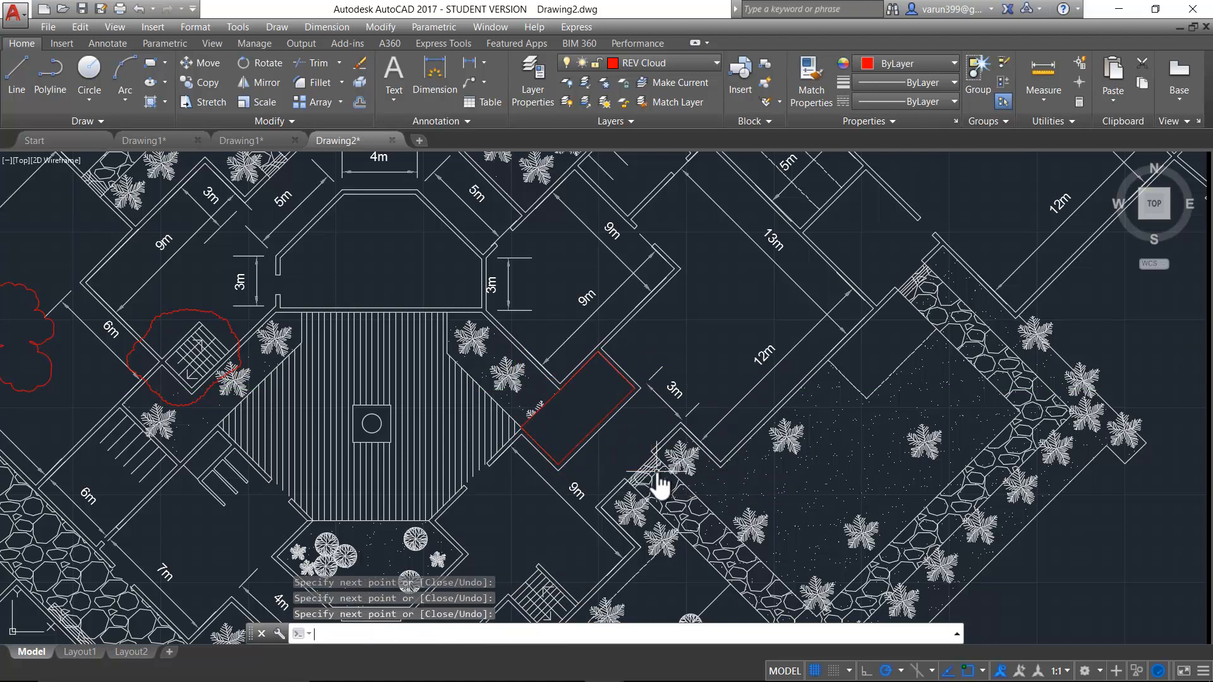
# - Select several palm lines hidden beneath the wipeout to check that they still exist, and clear the selection
pyautogui.scroll(4, 590, 474)
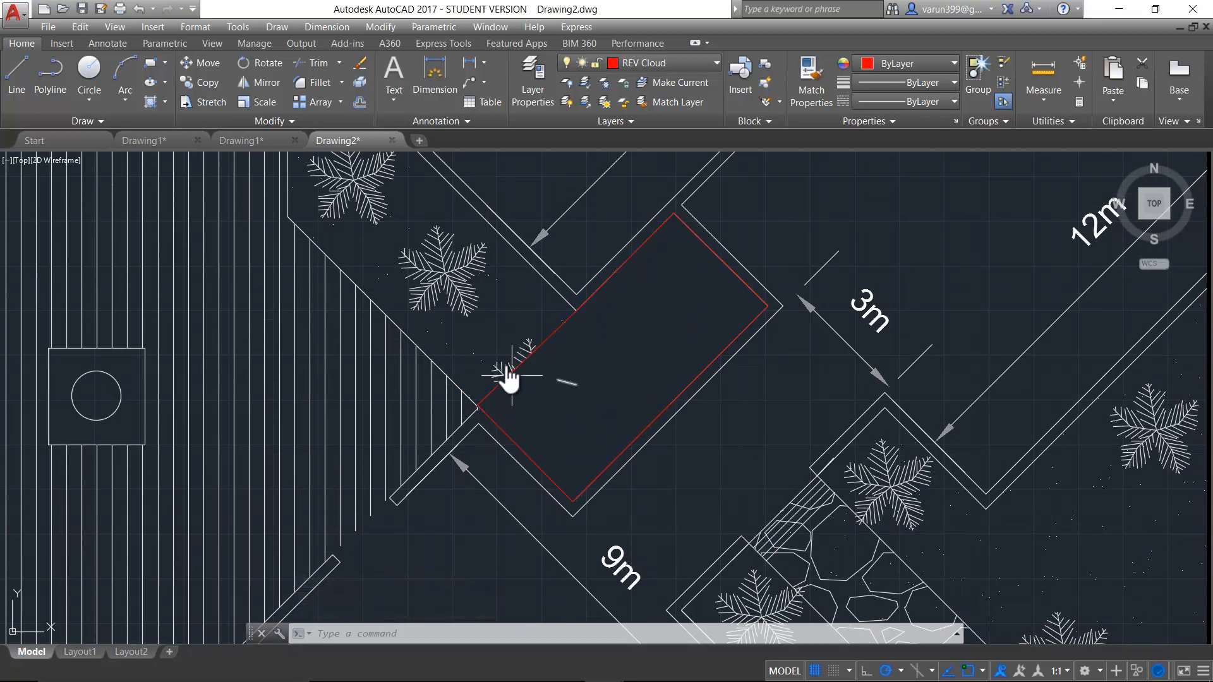
pyautogui.click(666, 313)
pyautogui.click(596, 407)
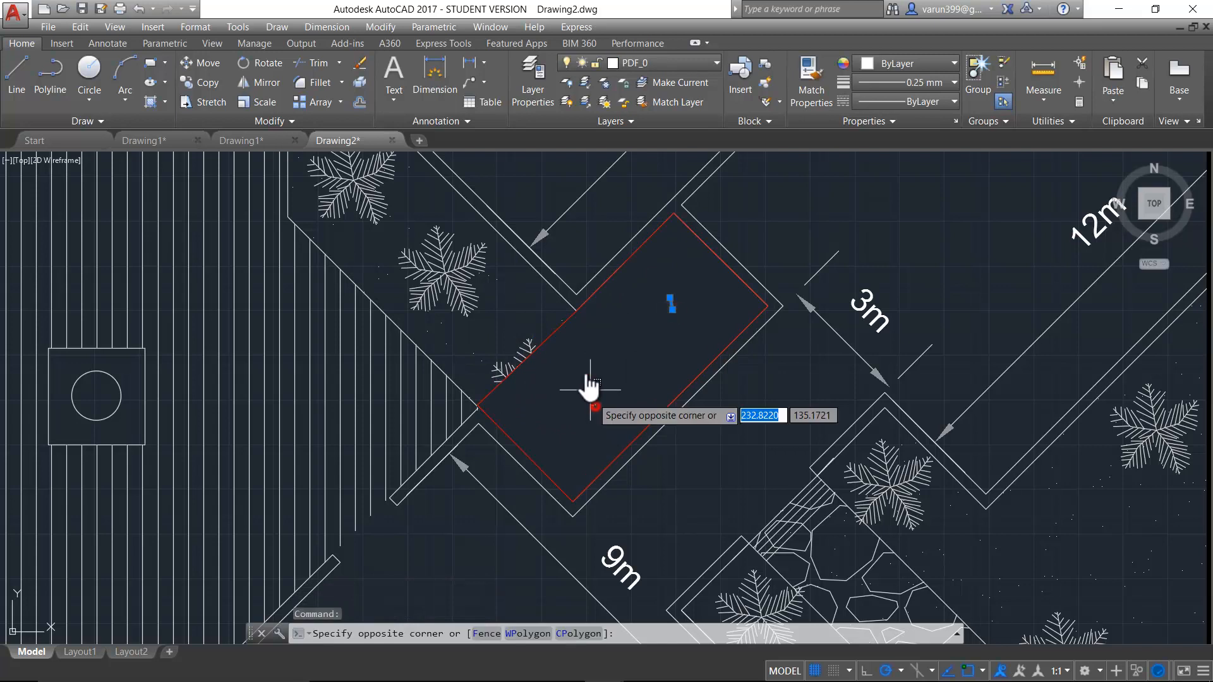
pyautogui.click(583, 364)
pyautogui.click(644, 354)
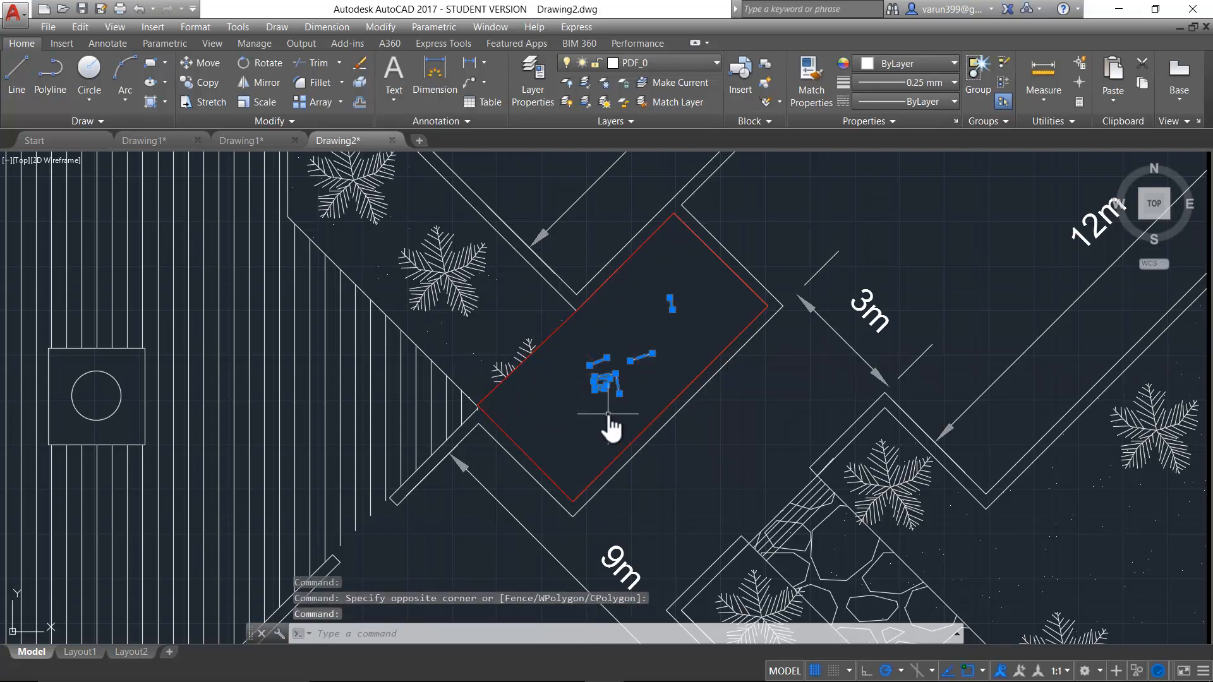
pyautogui.press('Escape')
pyautogui.press('Escape')
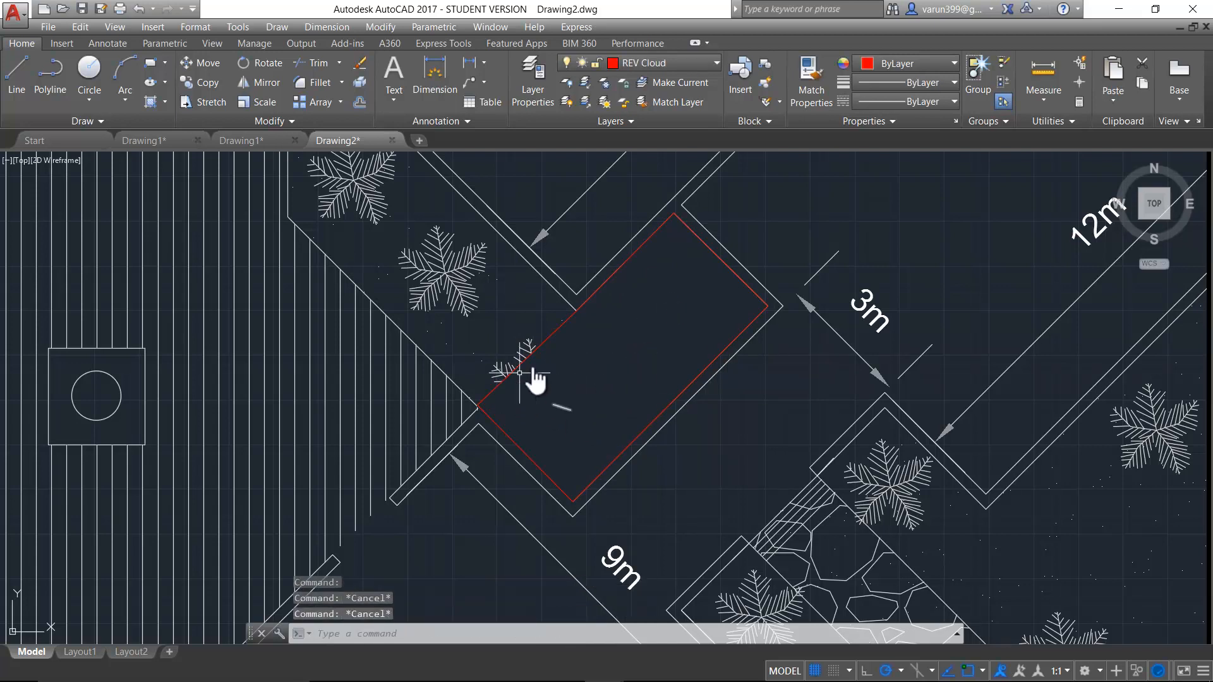
# - Move the wipeout northeast so that it partly covers the planting strip and the end of the 3m dimension
pyautogui.click(560, 323)
pyautogui.write('m')
pyautogui.press('Return')
pyautogui.click(701, 480)
pyautogui.click(828, 401)
pyautogui.press('Escape')
pyautogui.scroll(-3, 701, 455)
pyautogui.scroll(1, 813, 524)
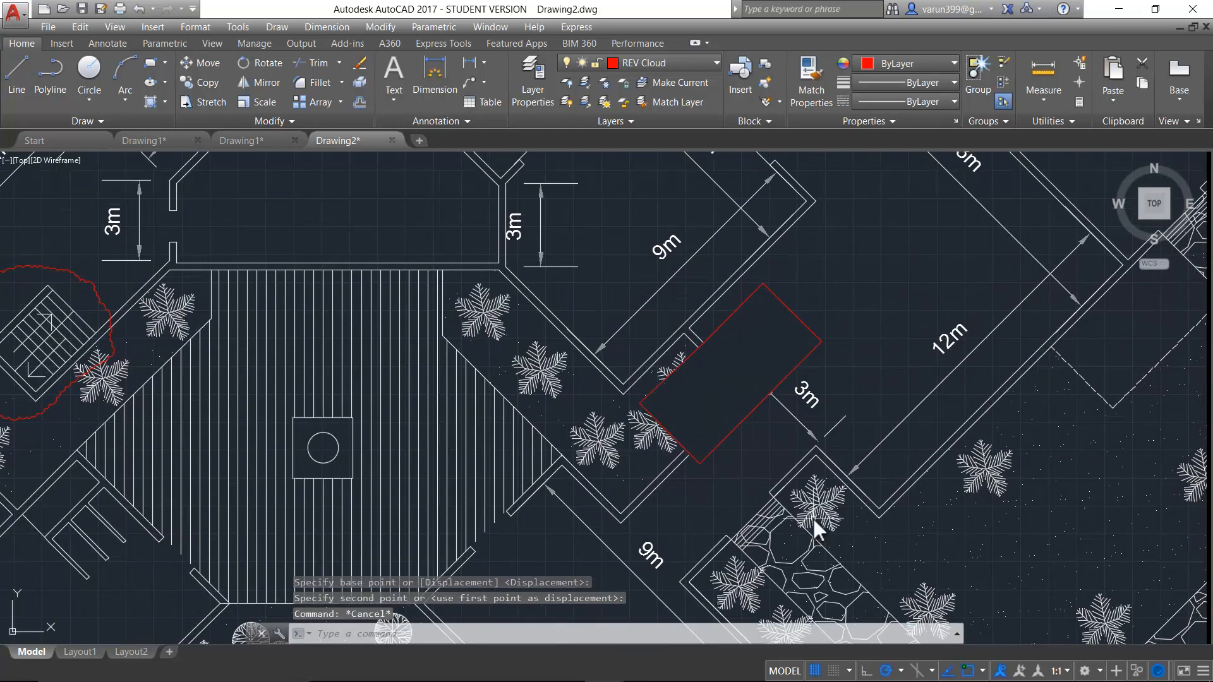
# - Set the wipeout frames mode to OFF
pyautogui.press('Escape')
pyautogui.press('Escape')
pyautogui.write('wipe')
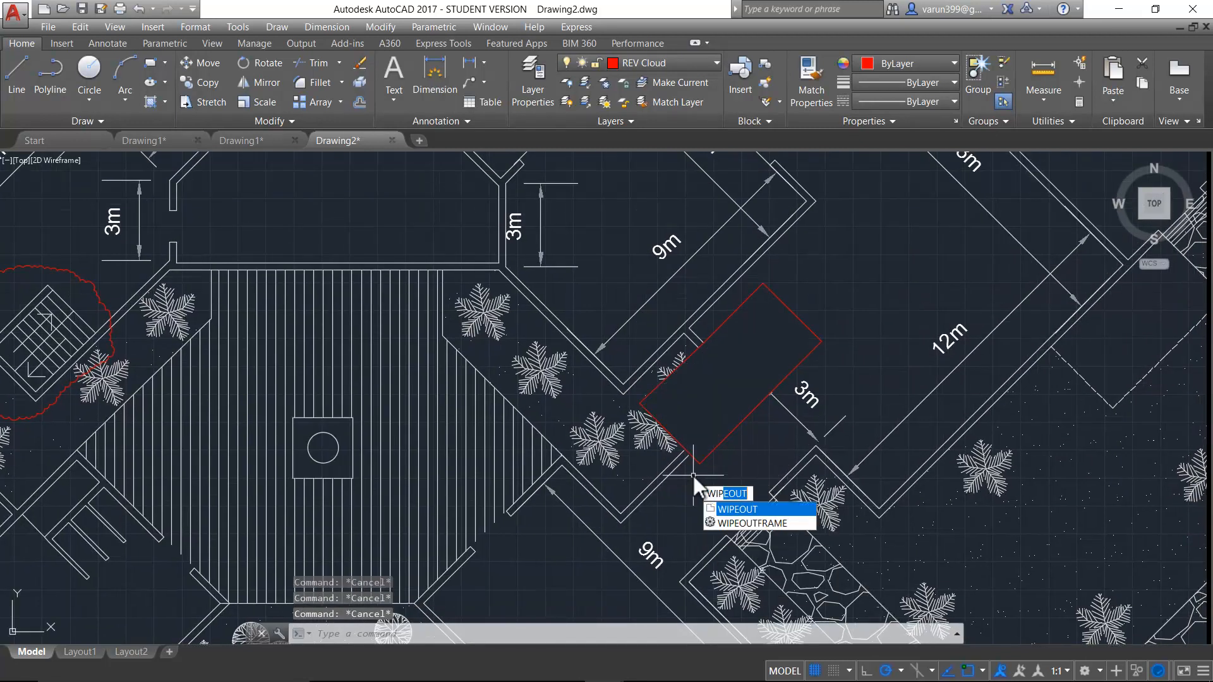
pyautogui.press('Return')
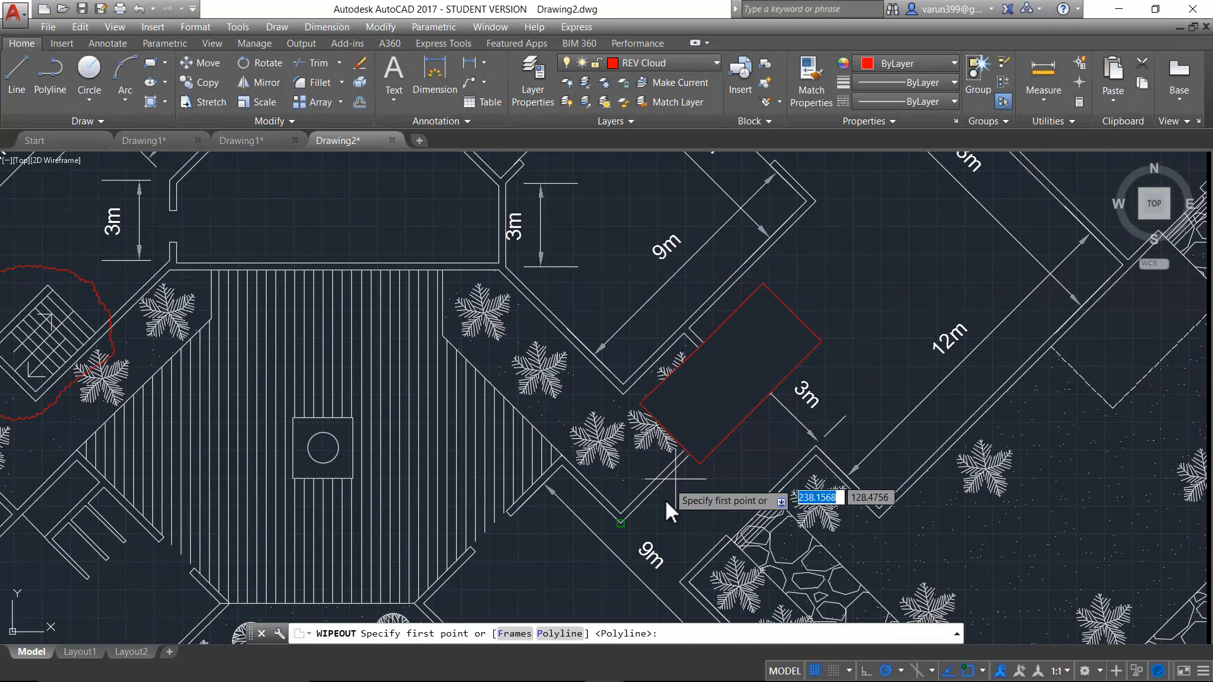
pyautogui.click(516, 634)
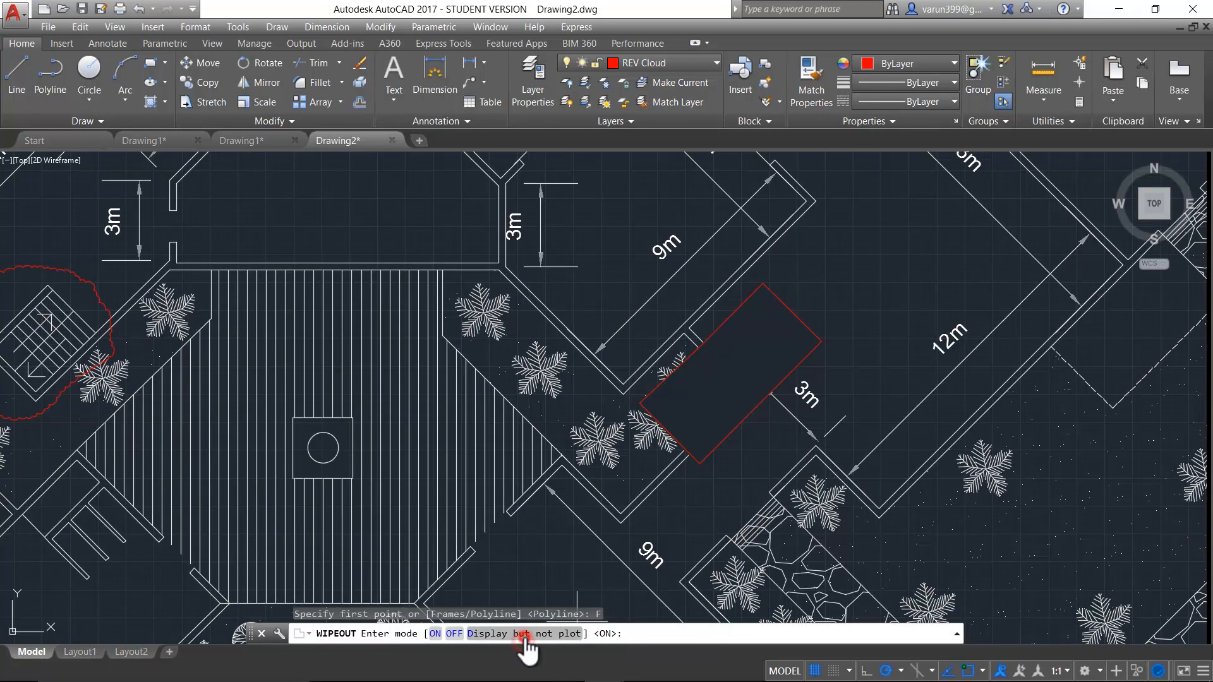
pyautogui.click(452, 634)
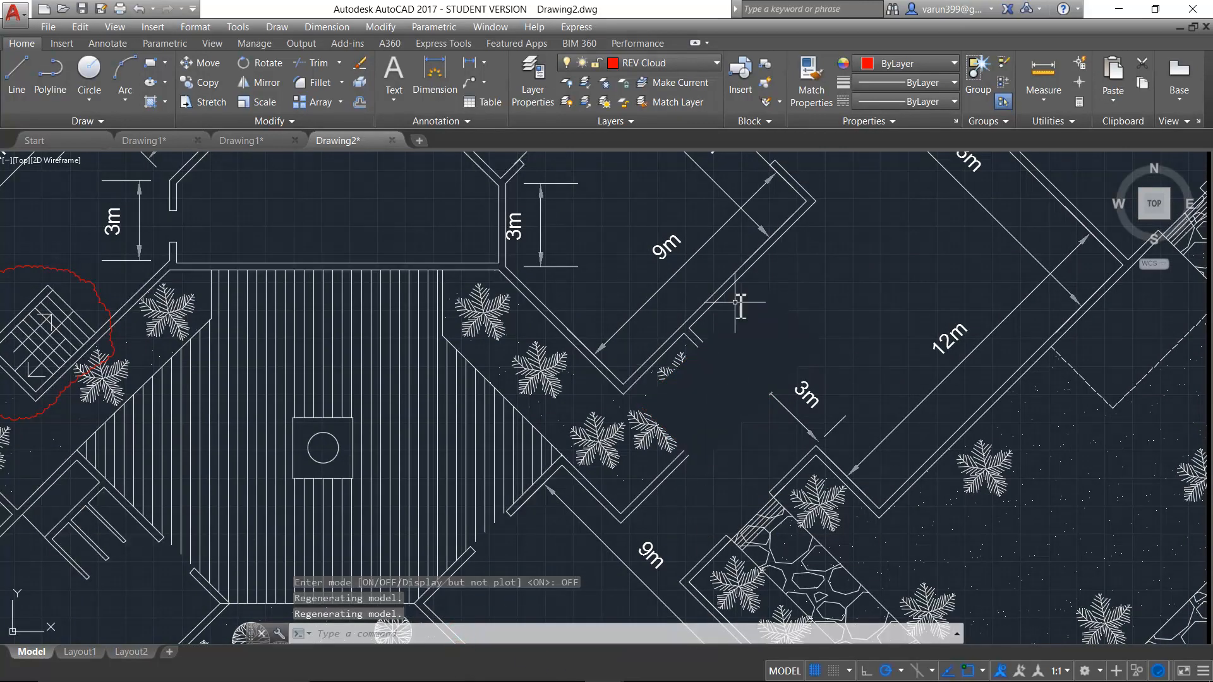
# - Select the frameless wipeout beside the 3m dimension and delete it
pyautogui.scroll(2, 733, 458)
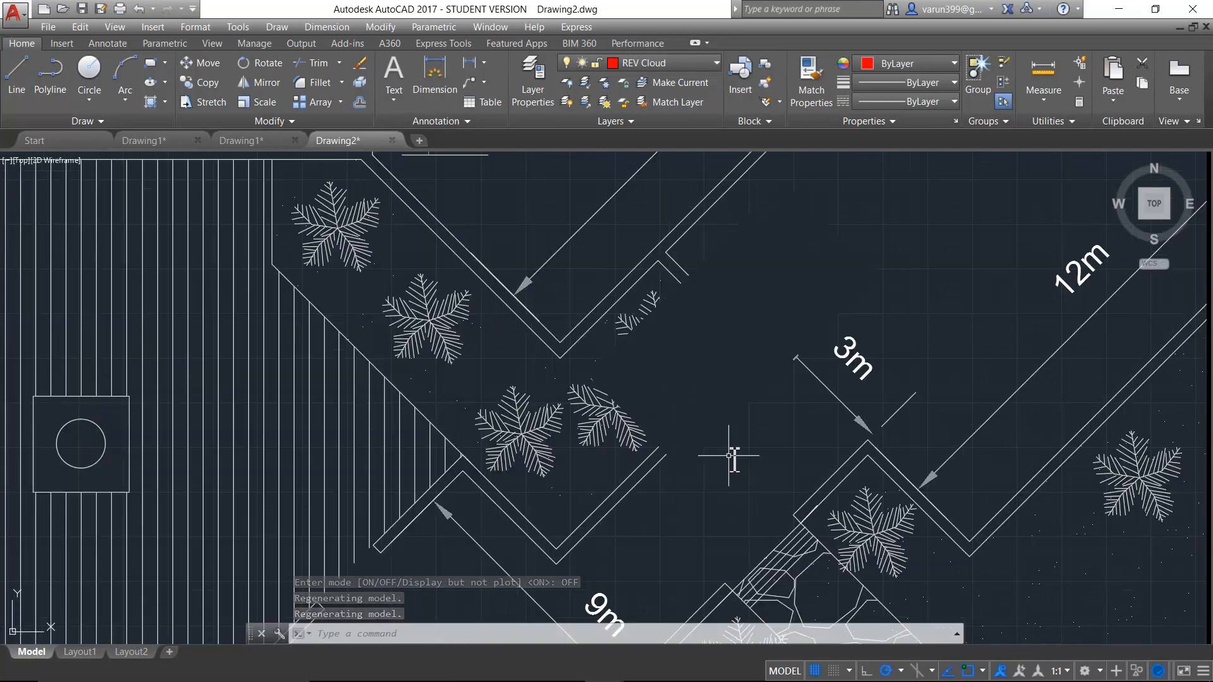
pyautogui.scroll(-2, 733, 458)
pyautogui.press('Escape')
pyautogui.press('Escape')
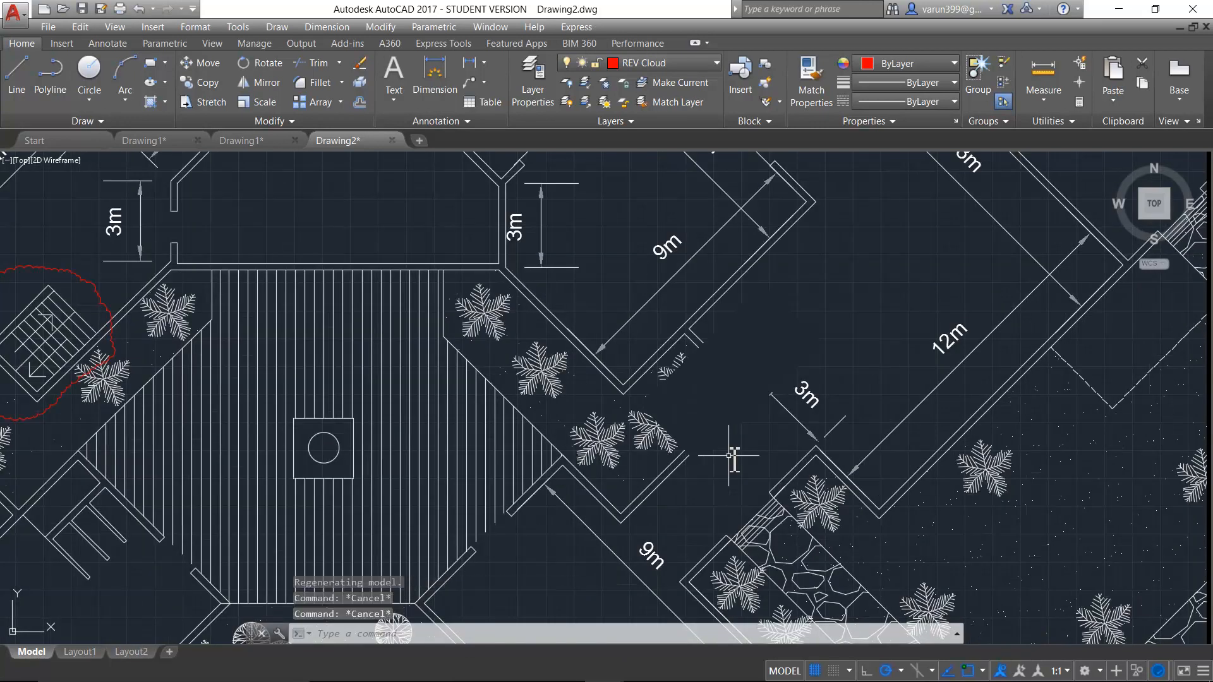
pyautogui.click(822, 314)
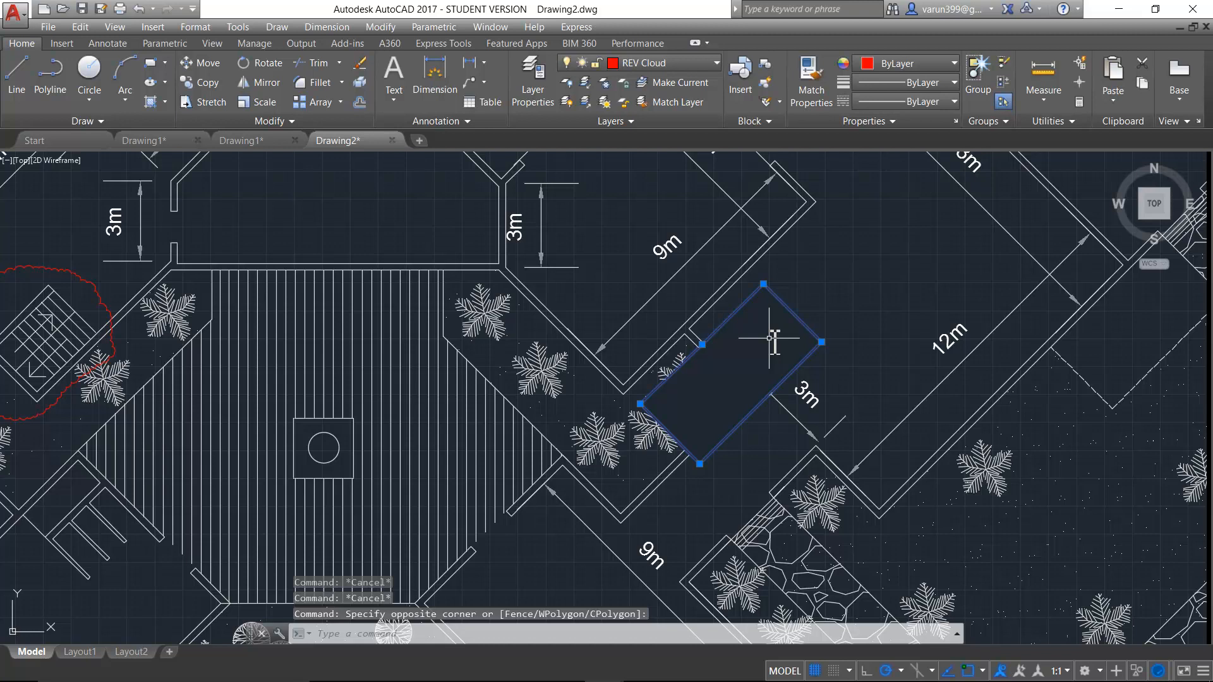
pyautogui.press('Delete')
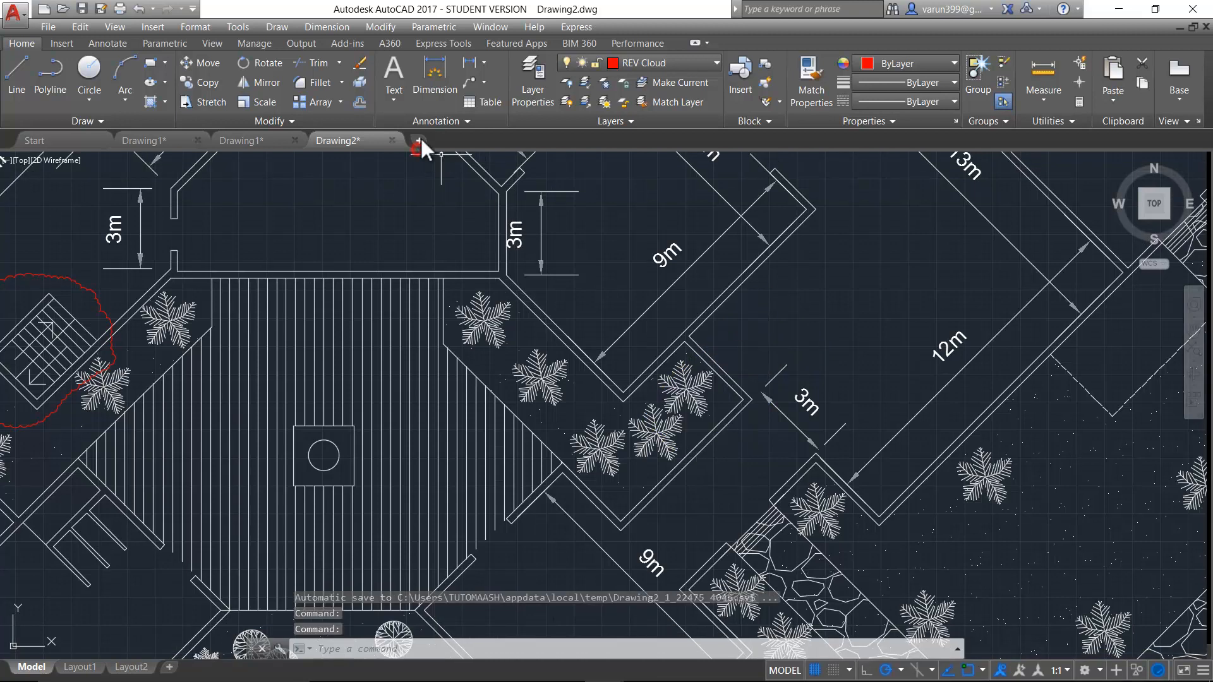
# - Create a new blank drawing alongside the open site plan
pyautogui.click(419, 140)
pyautogui.scroll(-2, 555, 457)
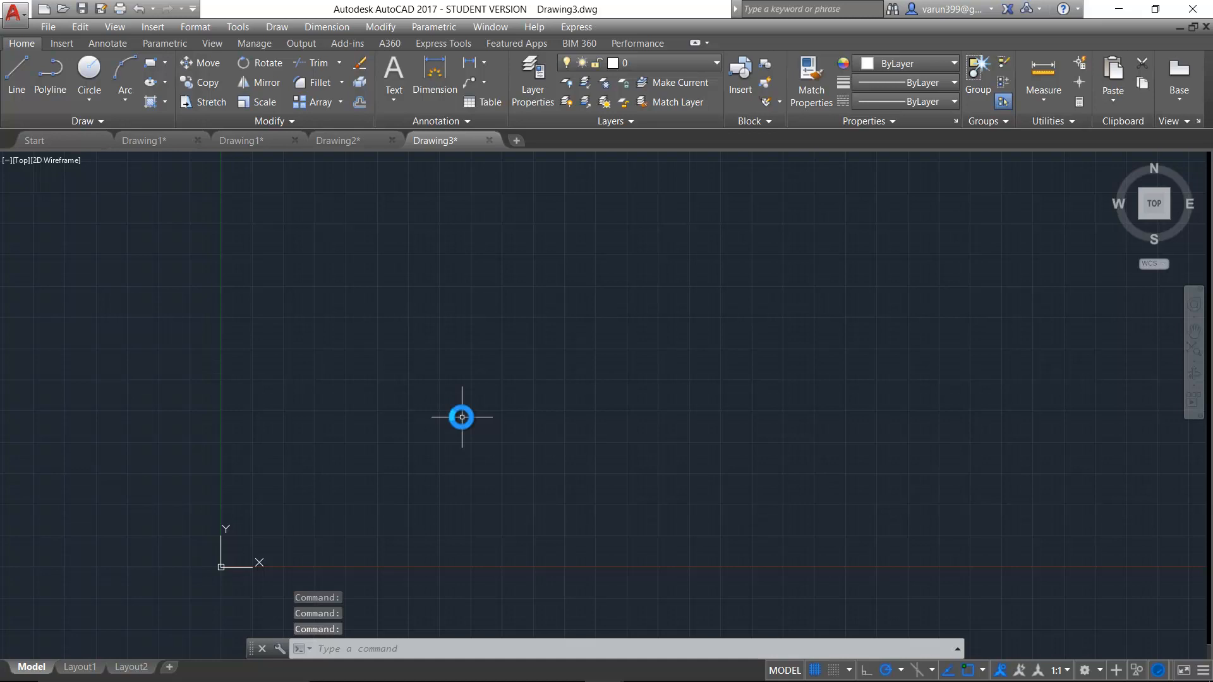
# - Insert the imperial vehicle sample block from the Architectural tool palette into the blank drawing, near the origin
pyautogui.hotkey('ctrl', '3')
pyautogui.click(535, 312)
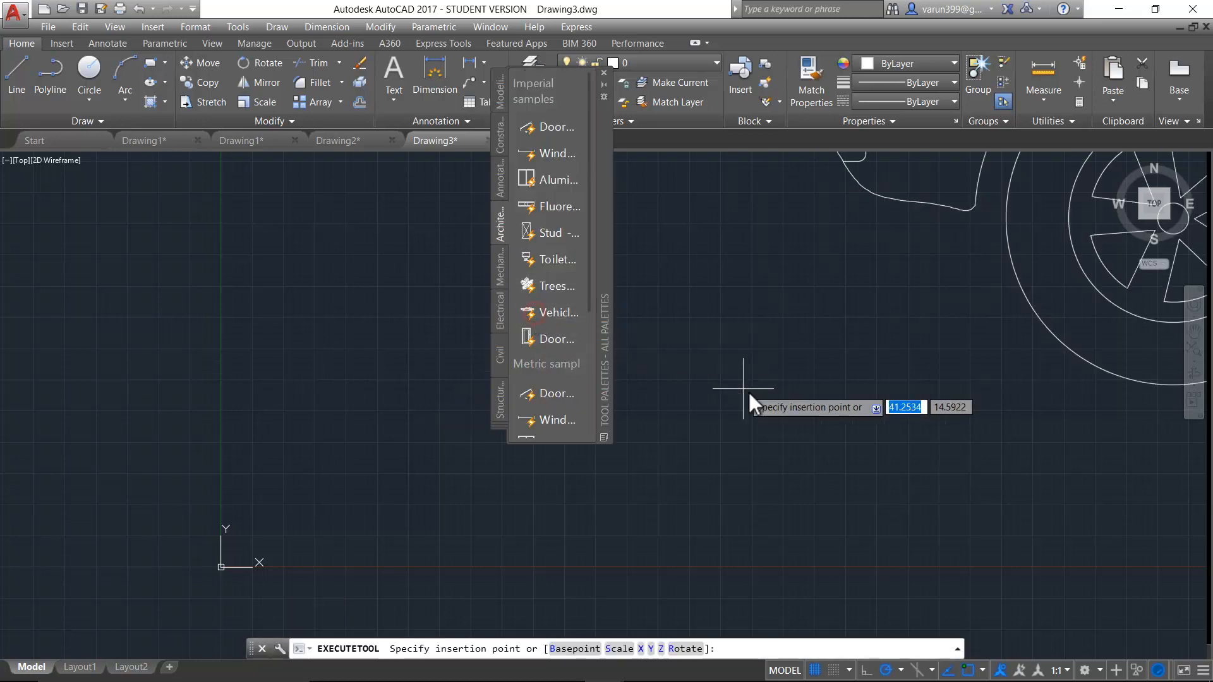
pyautogui.scroll(-10, 779, 474)
pyautogui.moveTo(925, 502); pyautogui.dragTo(648, 498, button='middle')
pyautogui.scroll(2, 663, 503)
pyautogui.moveTo(673, 505); pyautogui.dragTo(779, 532, button='middle')
# - Draw a rectangle, clearly larger than the car, just east of it with its lower edge near the X axis
pyautogui.write('rec')
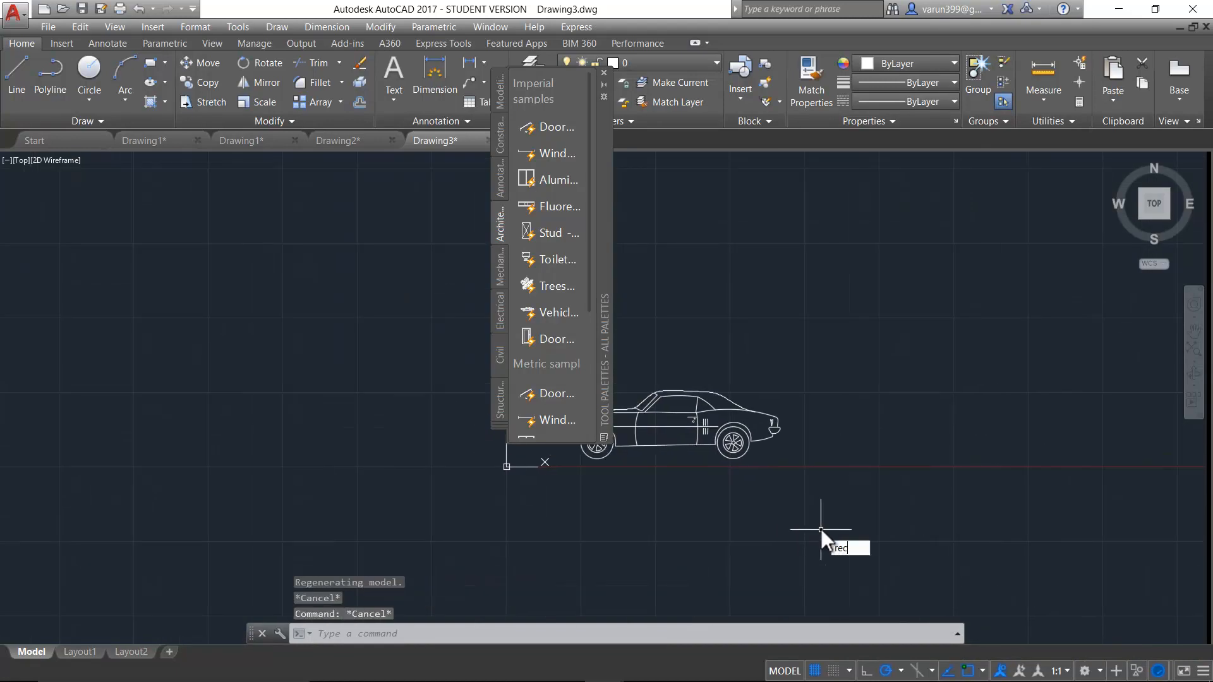
pyautogui.press('Return')
pyautogui.click(829, 329)
pyautogui.click(1047, 464)
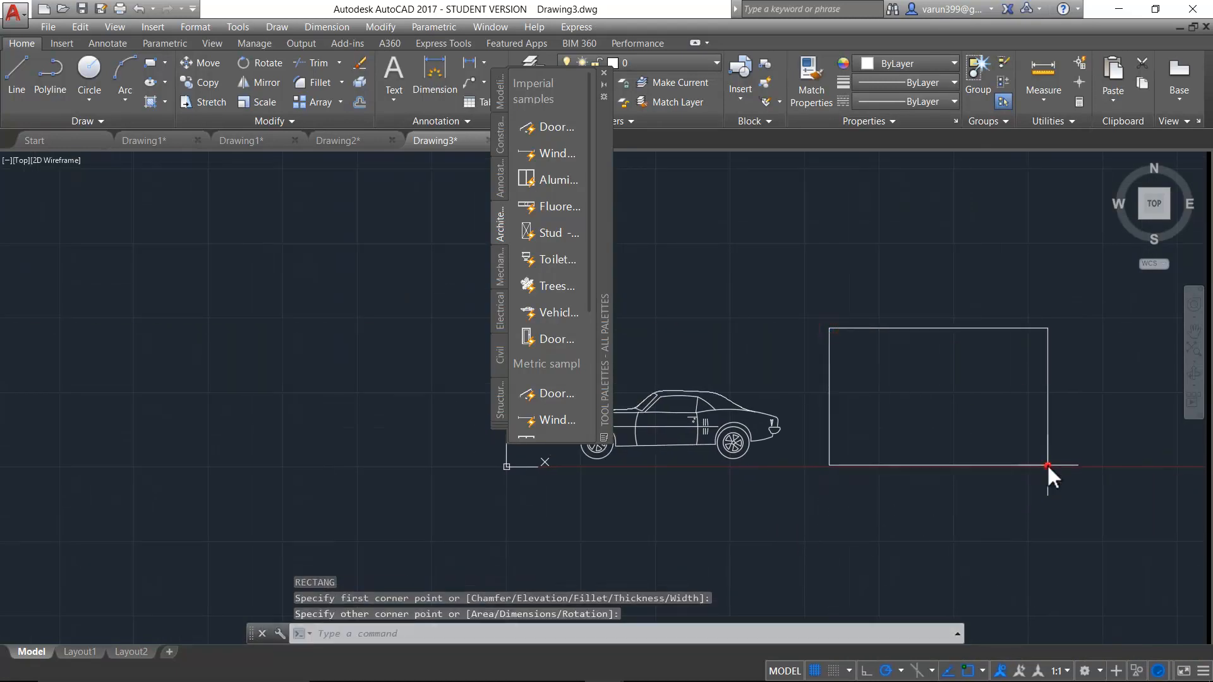
pyautogui.press('Escape')
pyautogui.press('Escape')
pyautogui.press('Escape')
# - Move the car block about 110 units horizontally east so that its rear half overlaps the rectangle
pyautogui.click(741, 388)
pyautogui.click(684, 488)
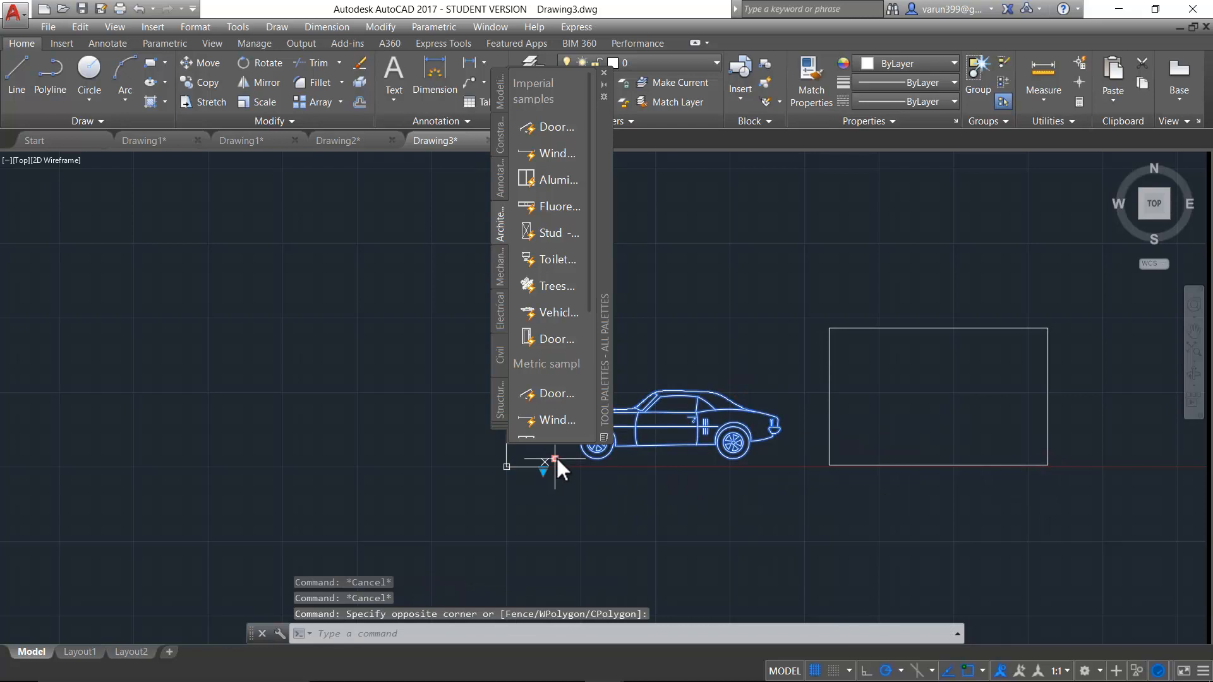
pyautogui.click(555, 459)
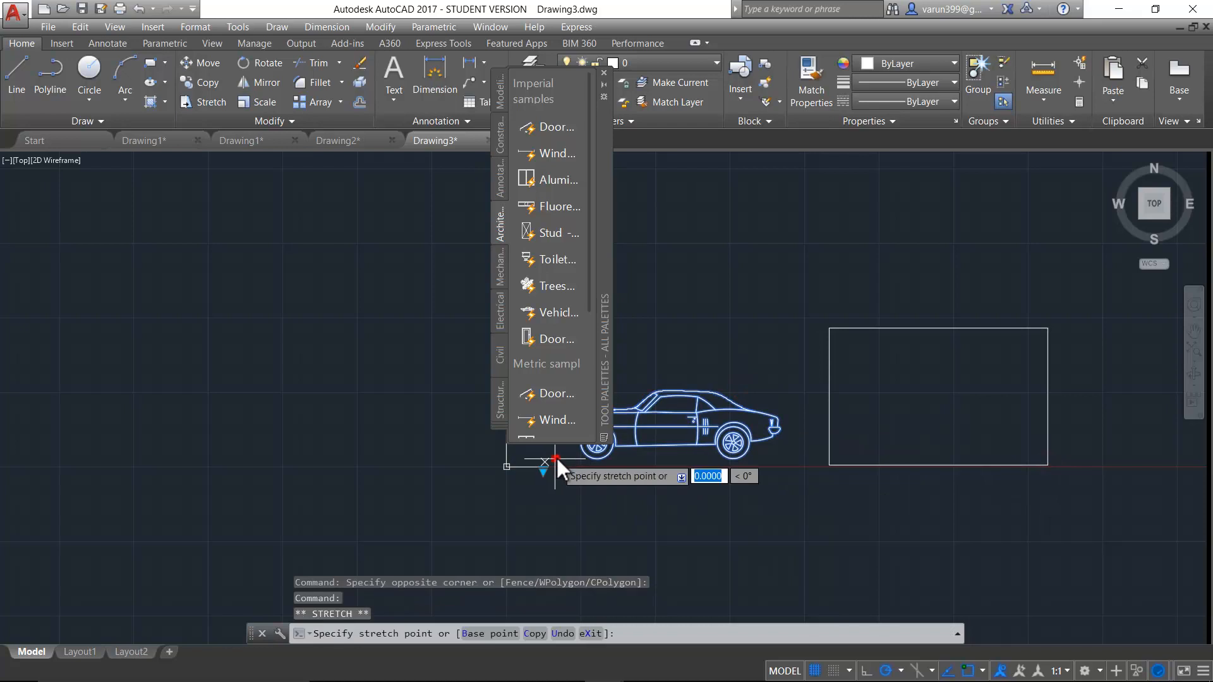
pyautogui.click(688, 459)
pyautogui.press('Escape')
pyautogui.press('Escape')
pyautogui.scroll(2, 848, 544)
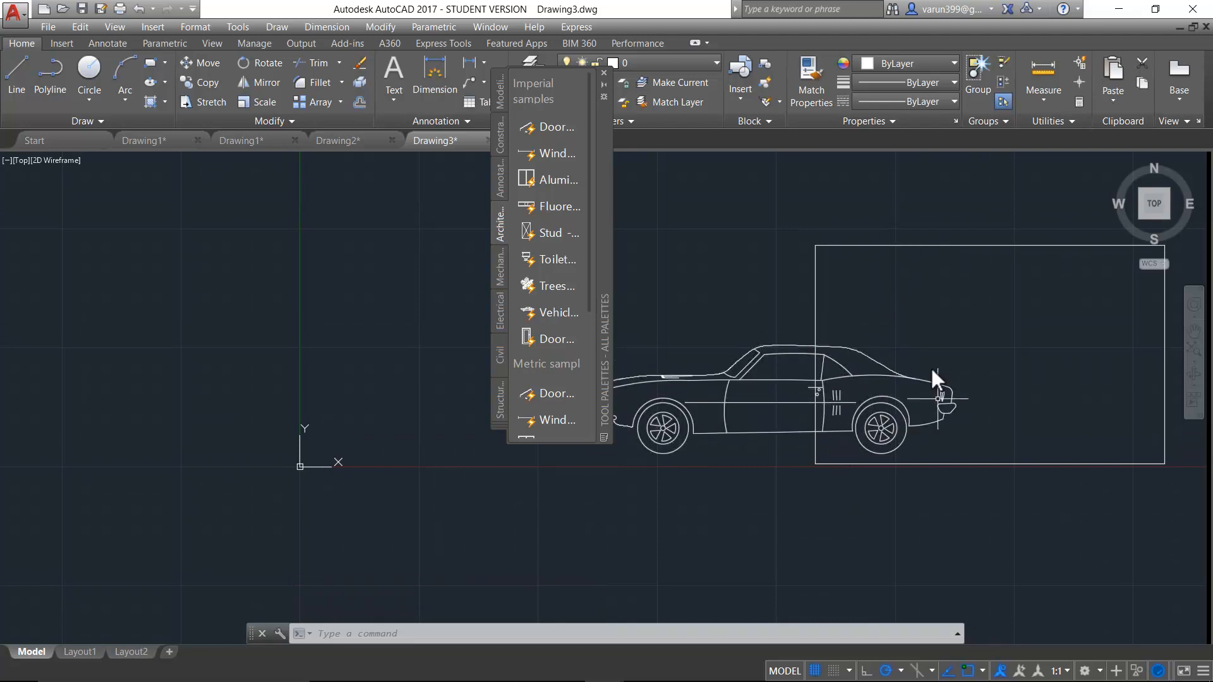
pyautogui.press('Escape')
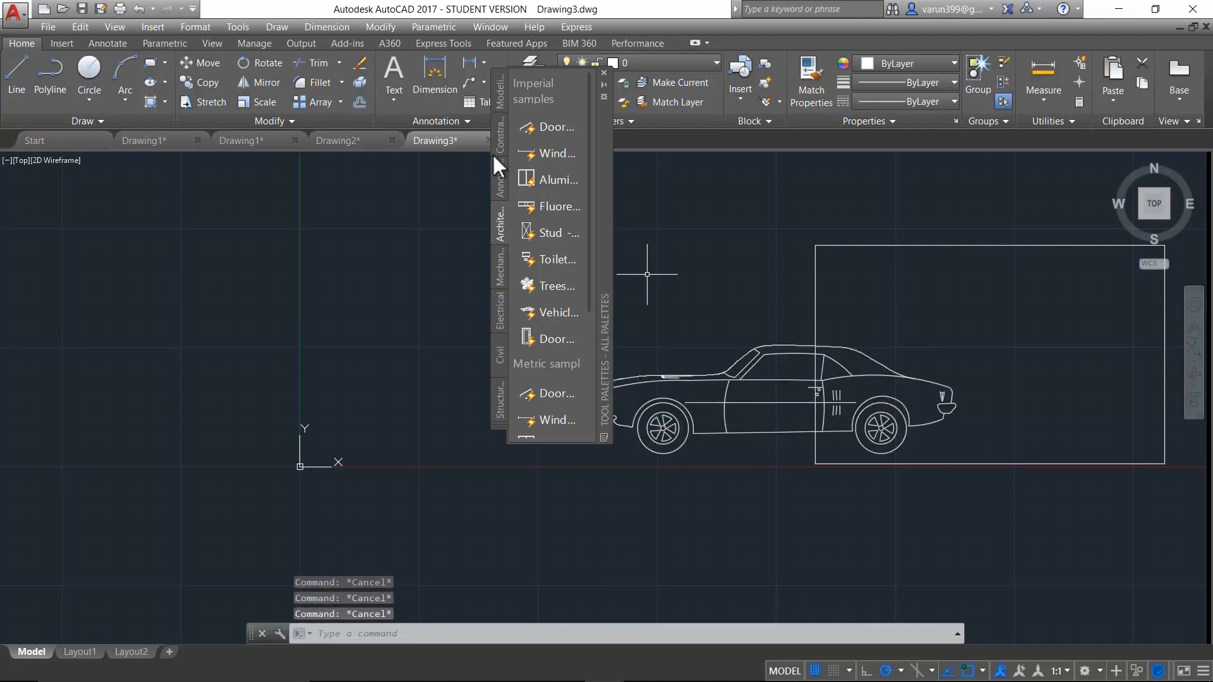
# - Close the tool palettes and create a wipeout through the rectangle's four corners, masking the rear half of the car
pyautogui.click(602, 72)
pyautogui.write('WIPEOUT')
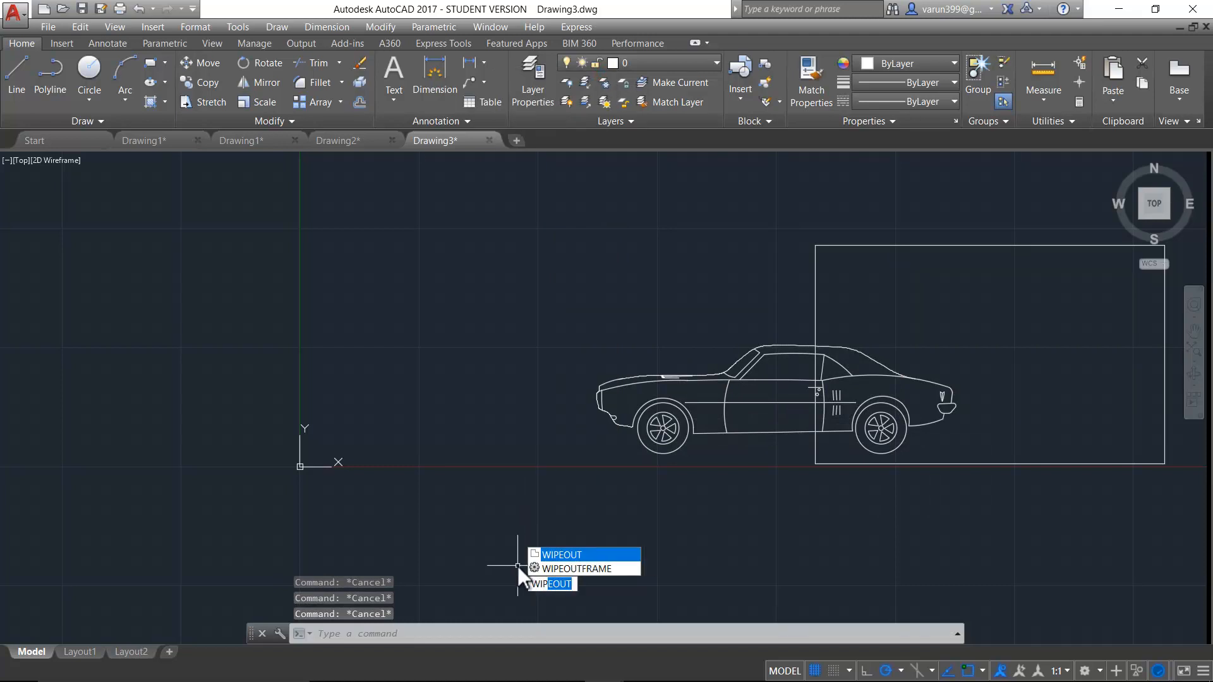
pyautogui.press('Return')
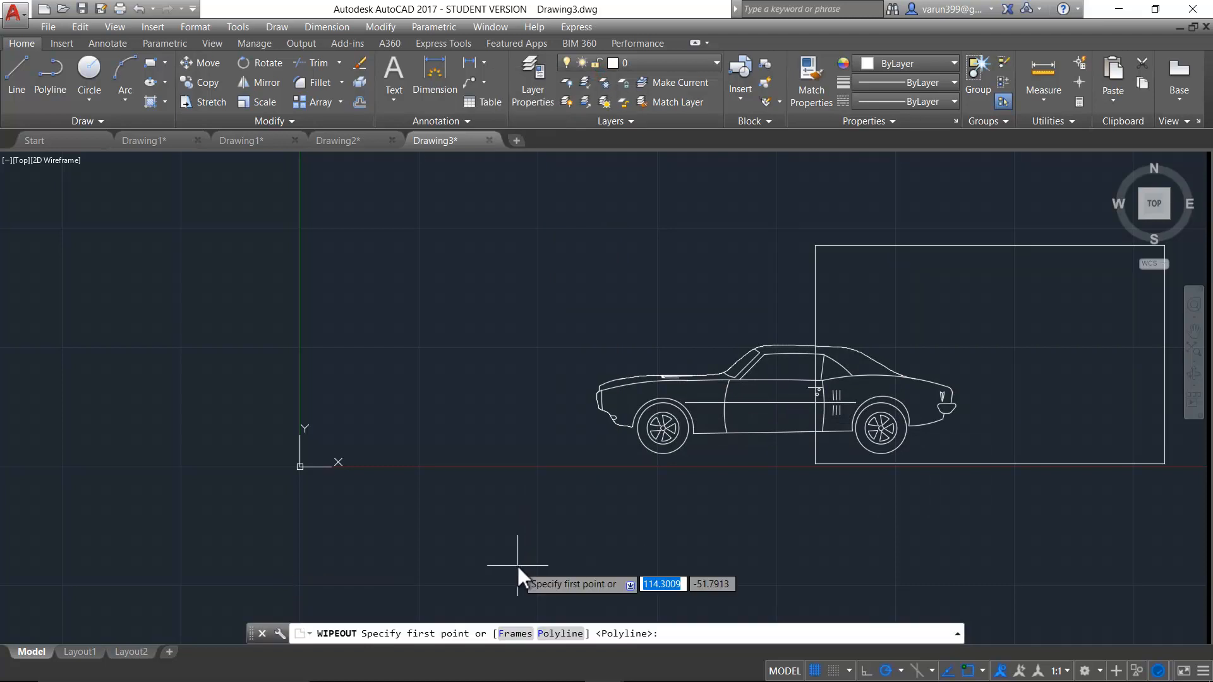
pyautogui.click(1170, 462)
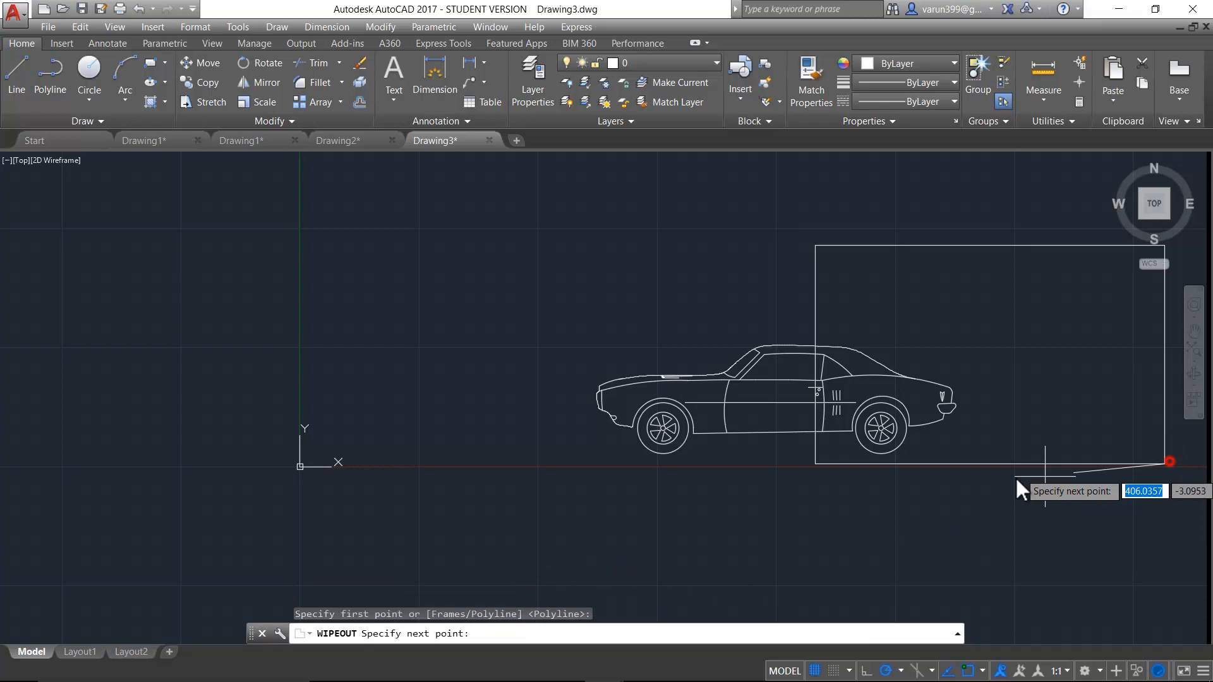
pyautogui.click(816, 463)
pyautogui.click(816, 246)
pyautogui.moveTo(818, 249); pyautogui.dragTo(649, 323, button='middle')
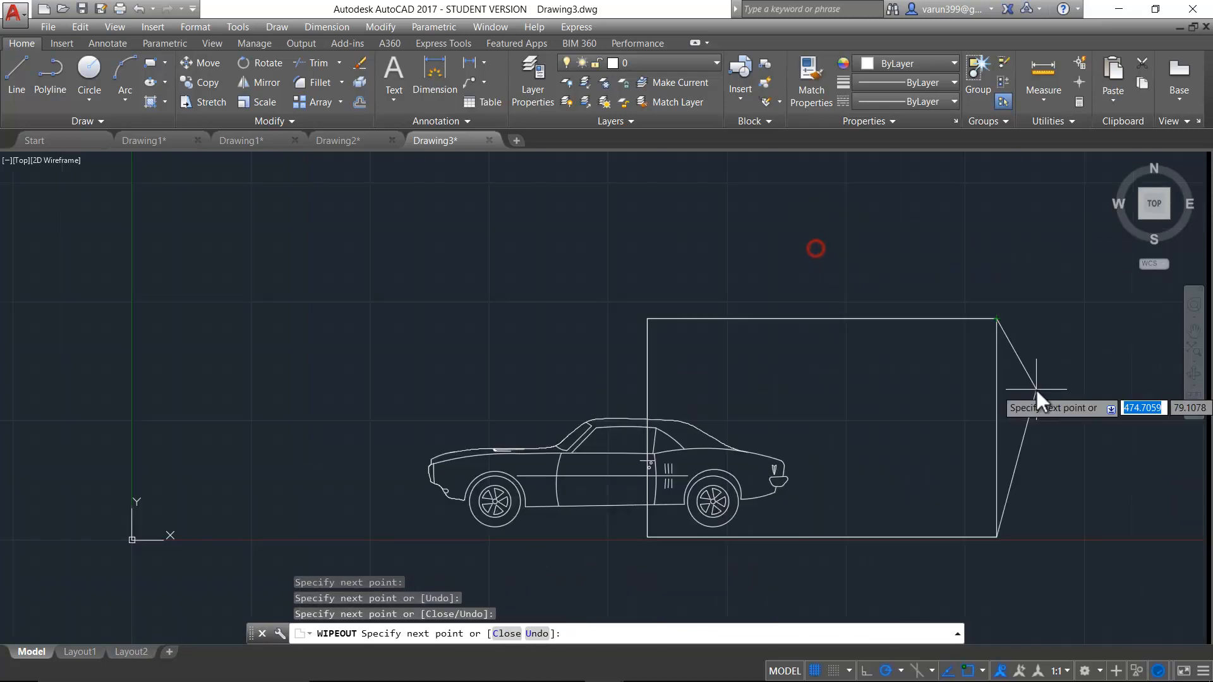
pyautogui.click(997, 318)
pyautogui.press('Return')
pyautogui.moveTo(812, 594); pyautogui.dragTo(820, 555, button='middle')
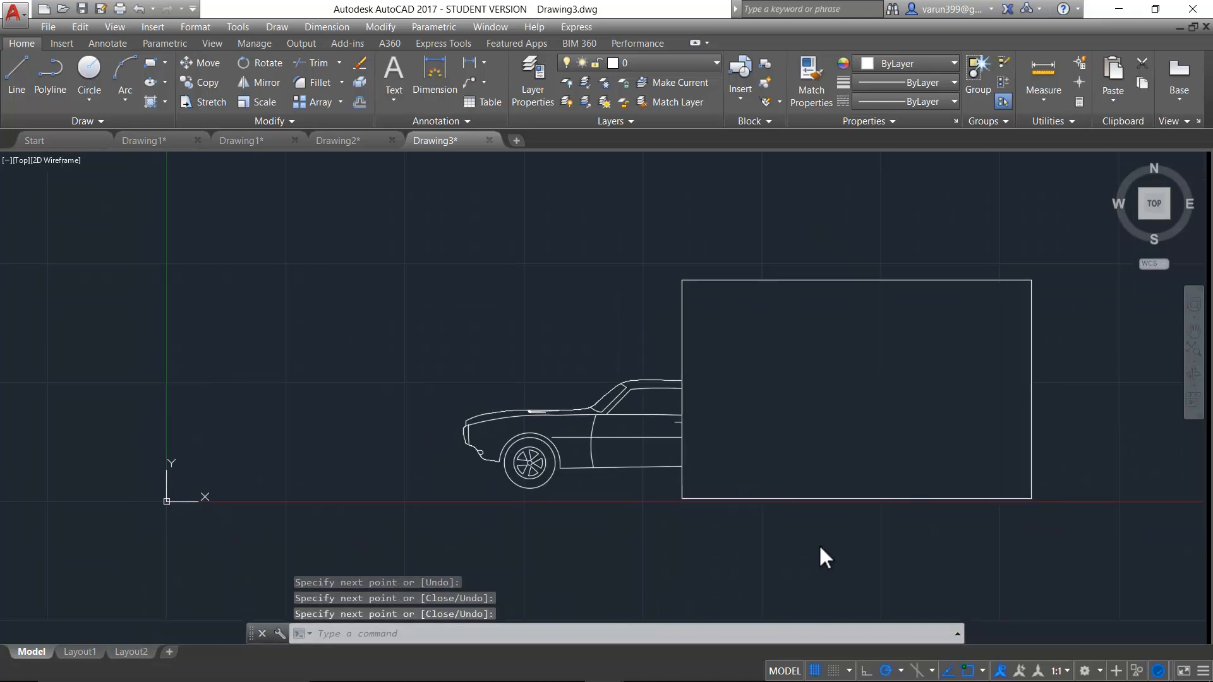
pyautogui.press('Escape')
pyautogui.press('Escape')
pyautogui.press('Escape')
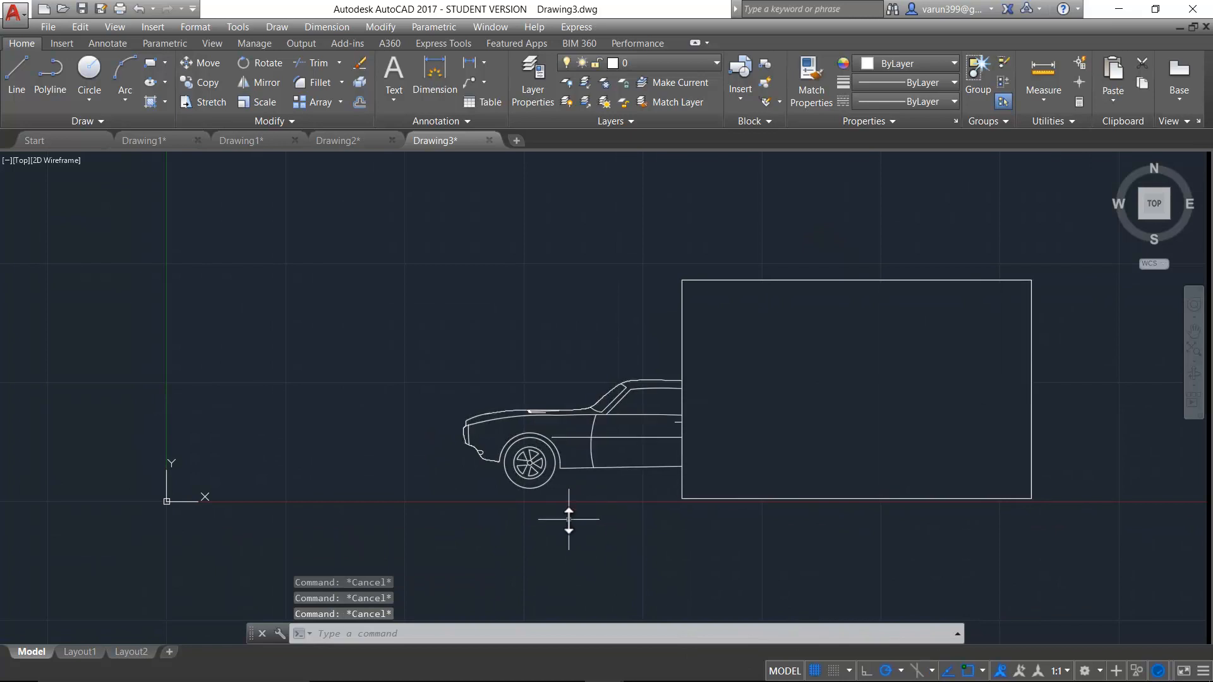